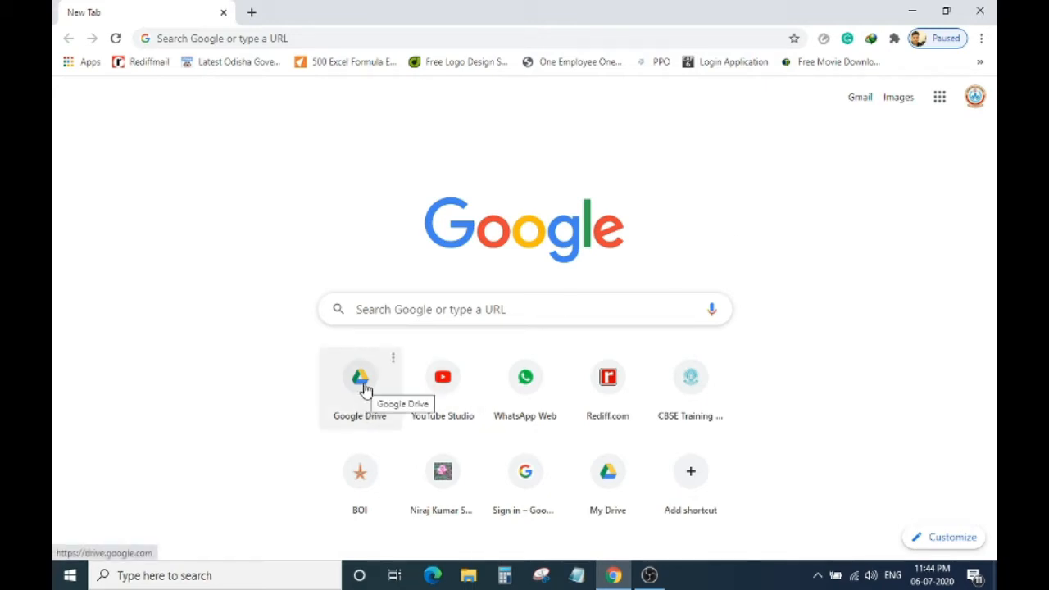
# Go to drive.google.com in the new Chrome tab.
pyautogui.click(345, 39)
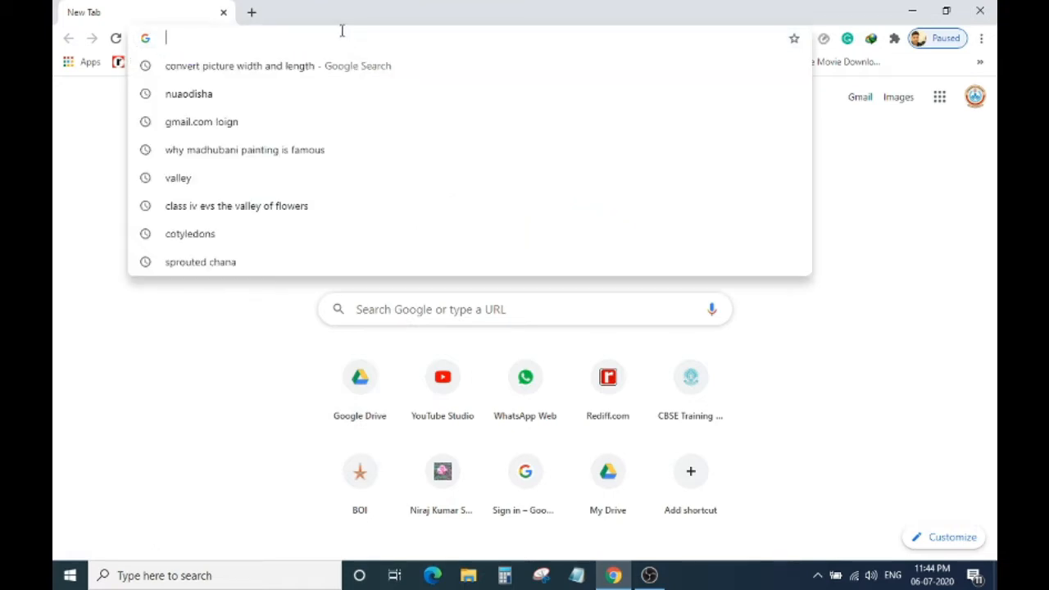
pyautogui.write('drive')
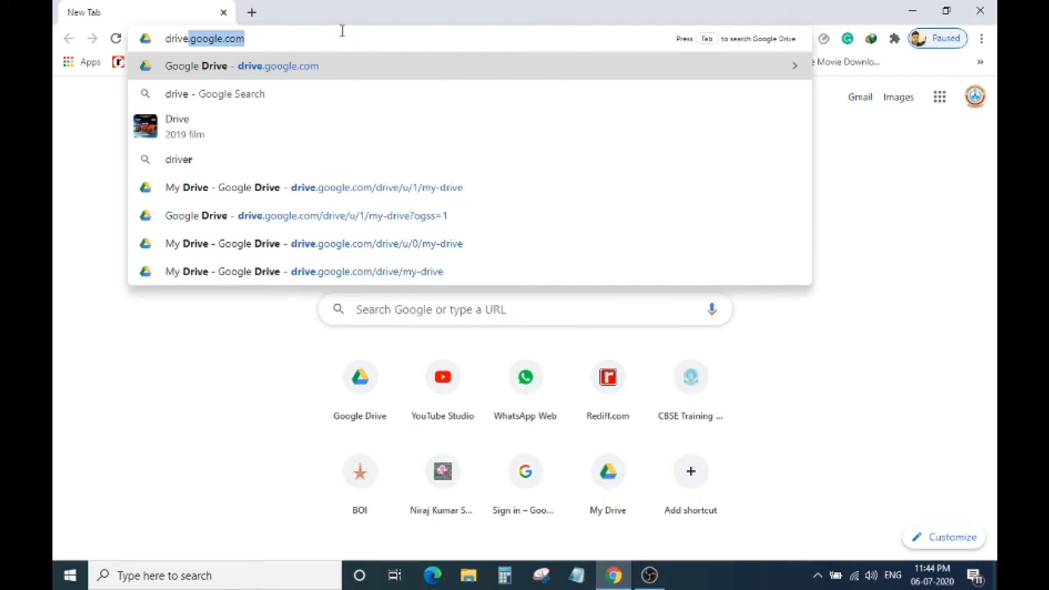
pyautogui.write('.goo')
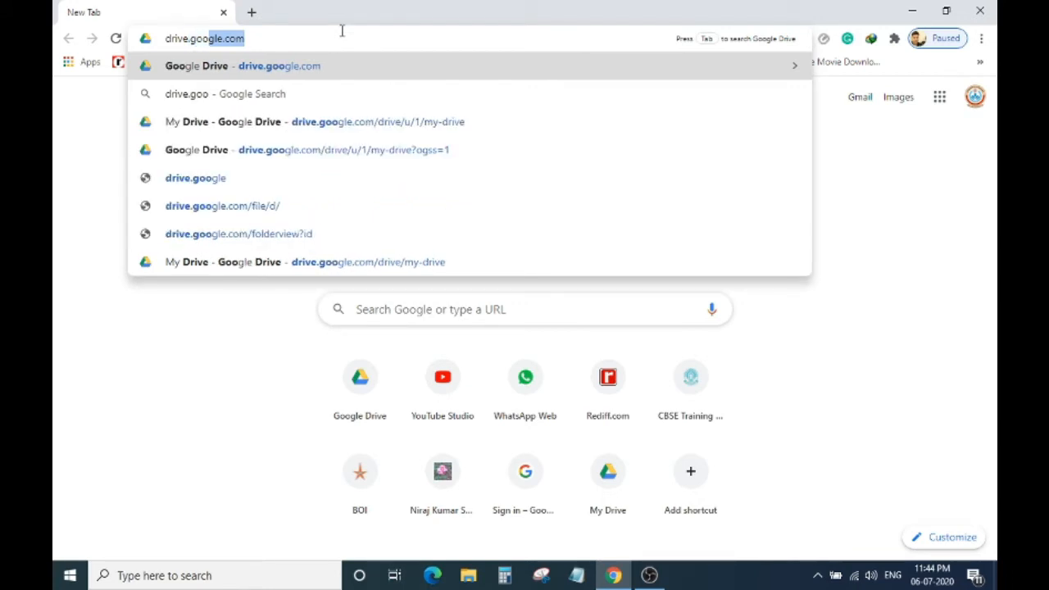
pyautogui.write('gle.com')
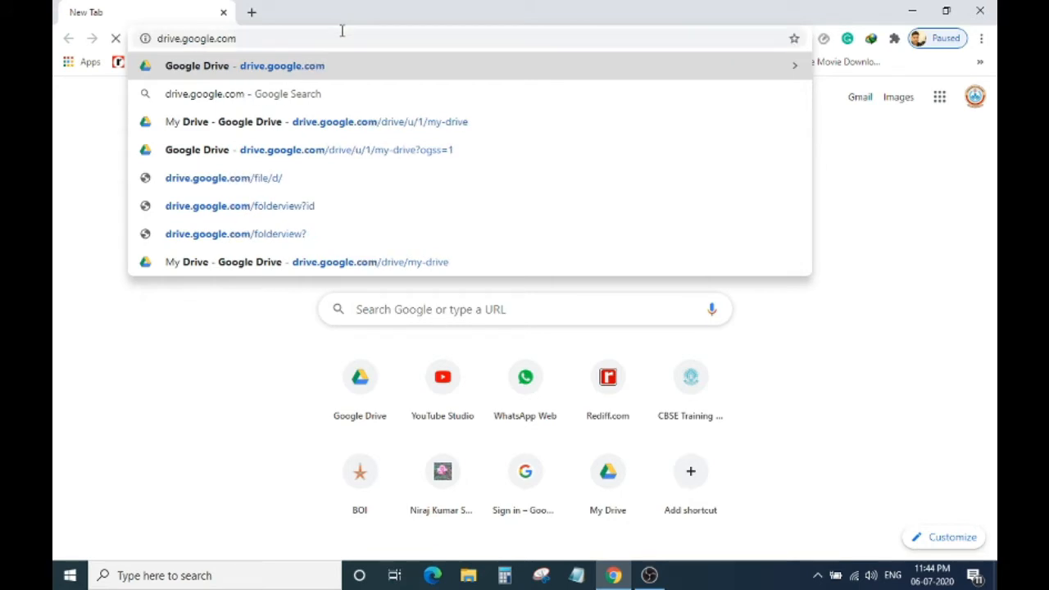
pyautogui.press('Return')
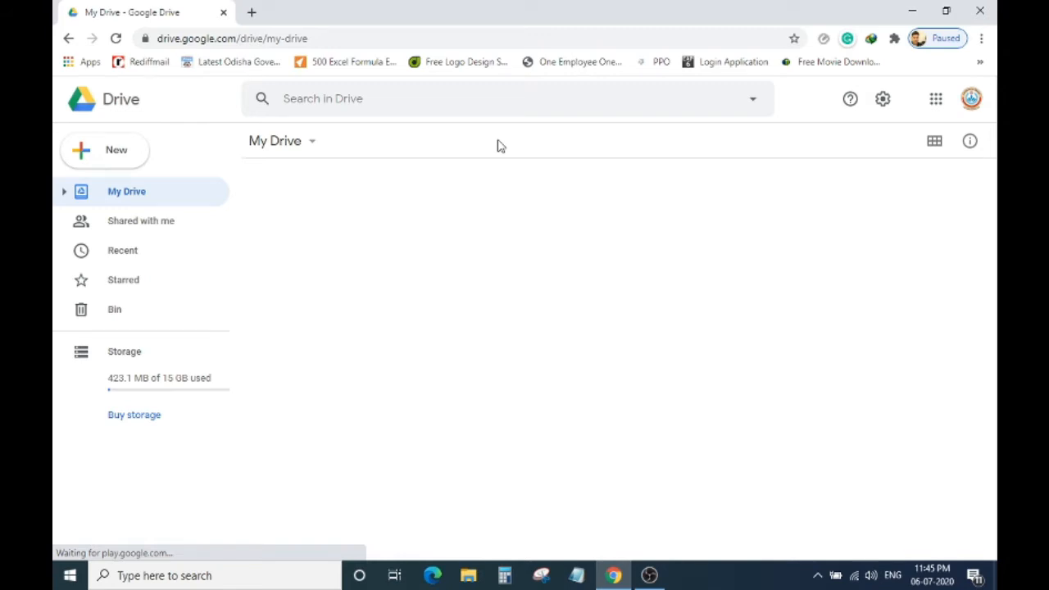
pyautogui.click(282, 141)
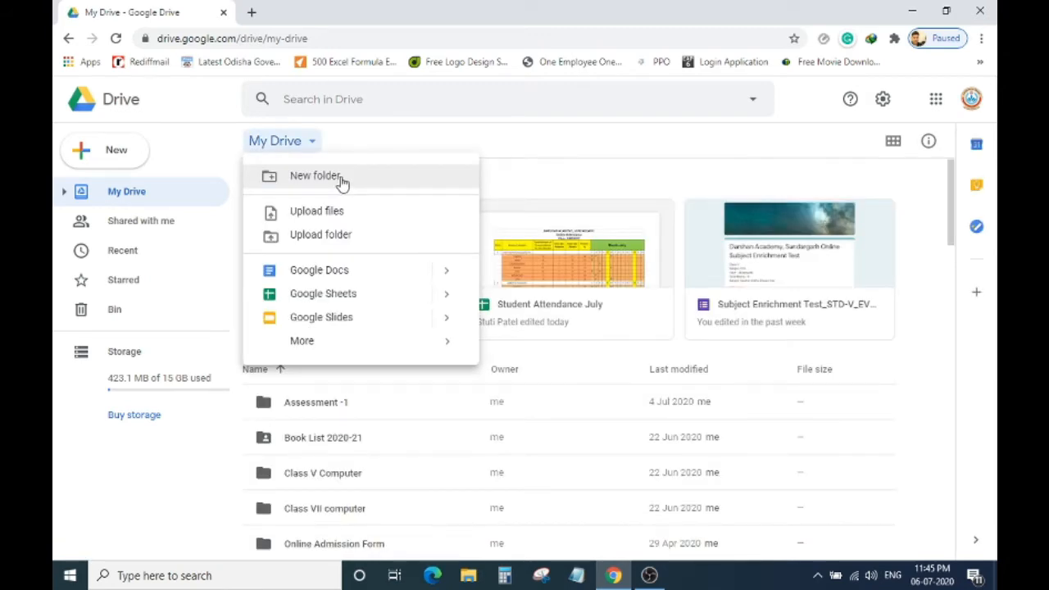
pyautogui.click(342, 182)
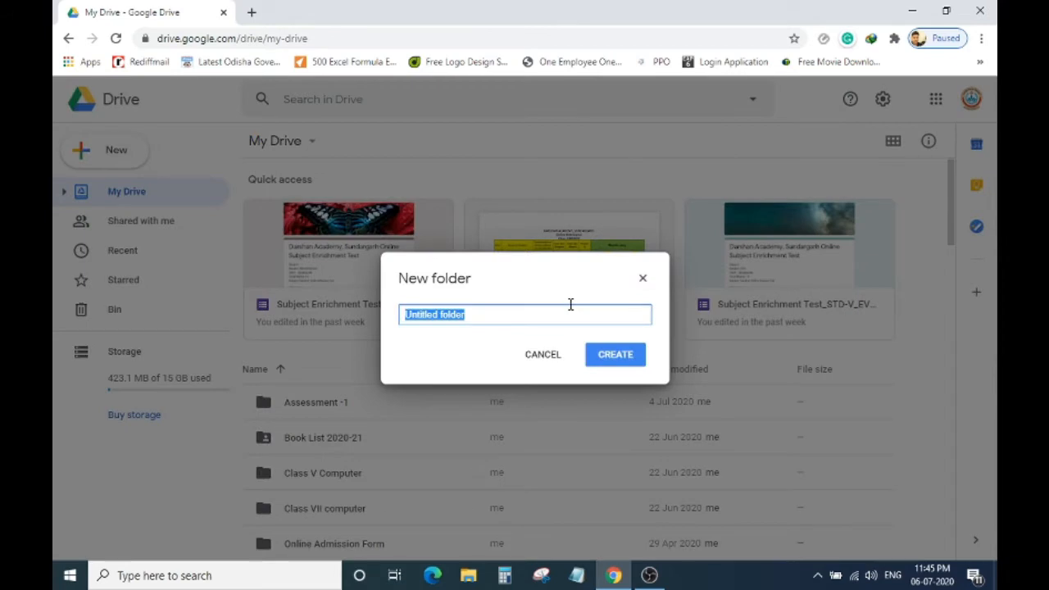
pyautogui.write('Test')
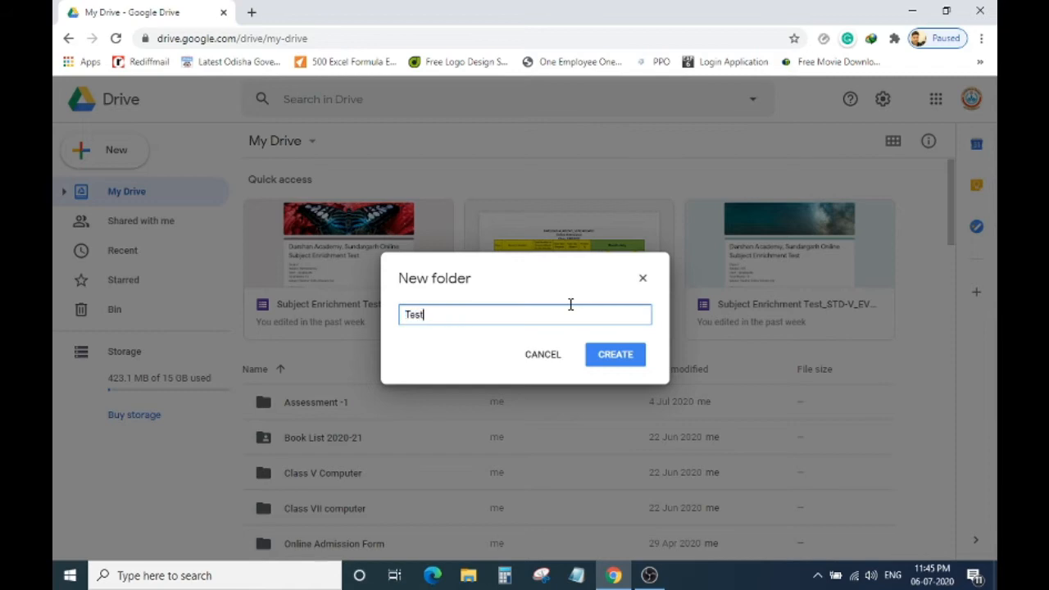
pyautogui.write('1')
pyautogui.click(555, 362)
pyautogui.scroll(-3, 566, 370)
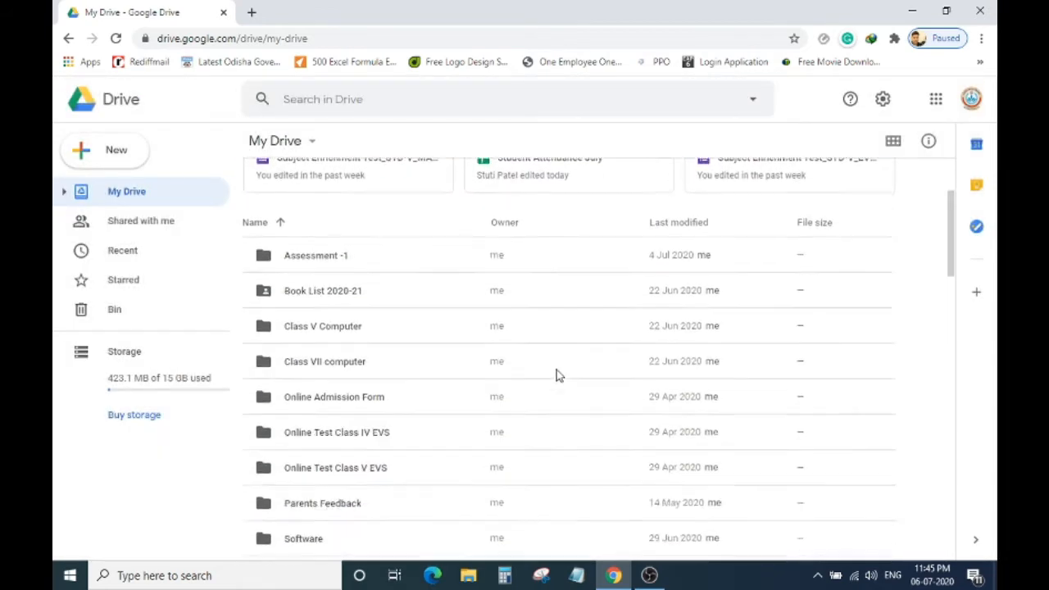
pyautogui.scroll(-6, 557, 372)
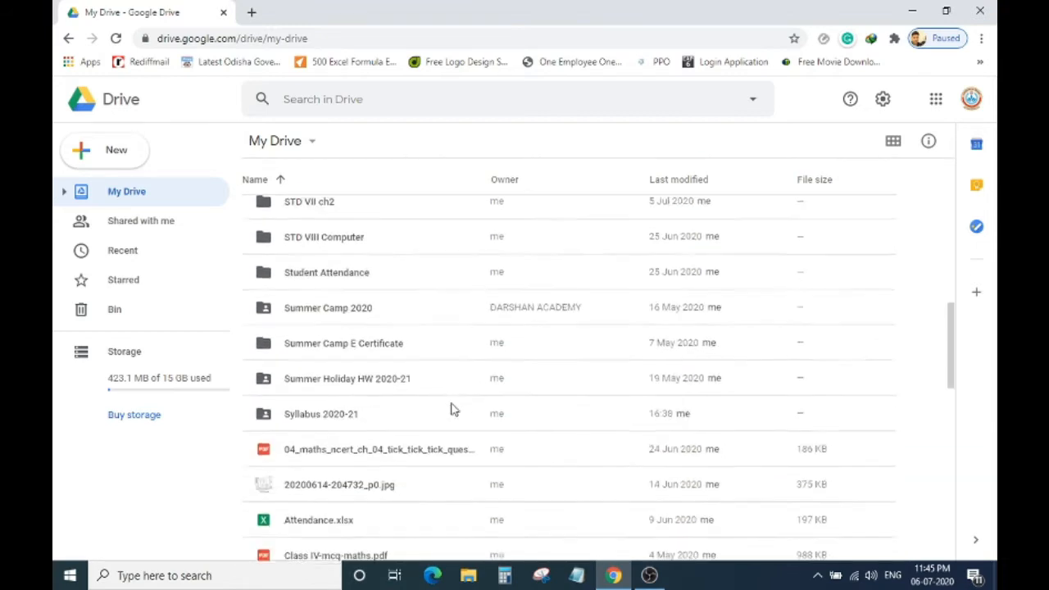
pyautogui.scroll(-1, 450, 405)
pyautogui.scroll(2, 432, 366)
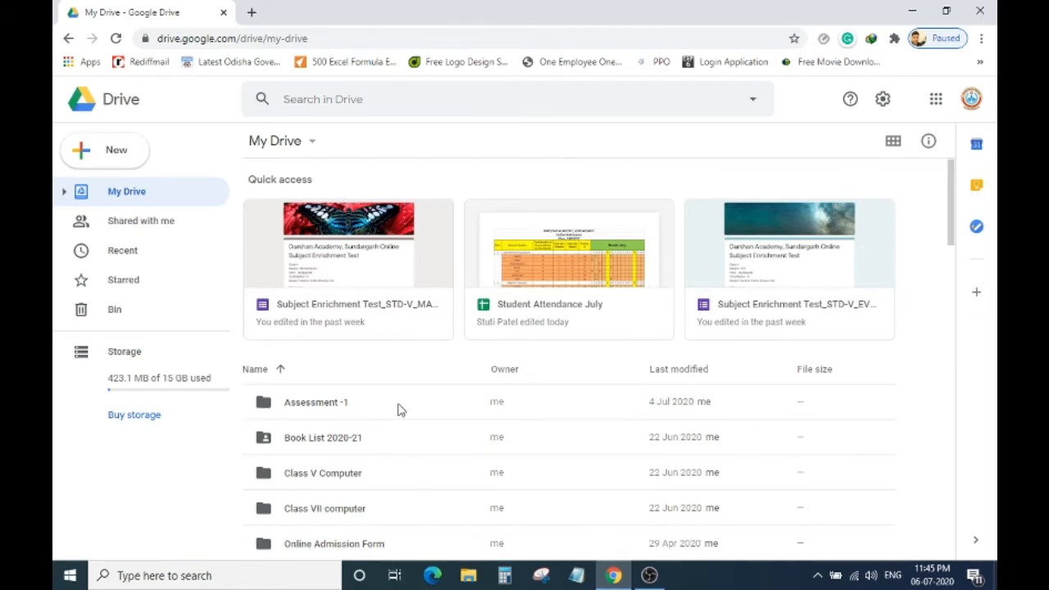
# Browse Assessment -1 > STD-V > Subject Enrichment and open the MATHS A-1 quiz form.
pyautogui.doubleClick(327, 405)
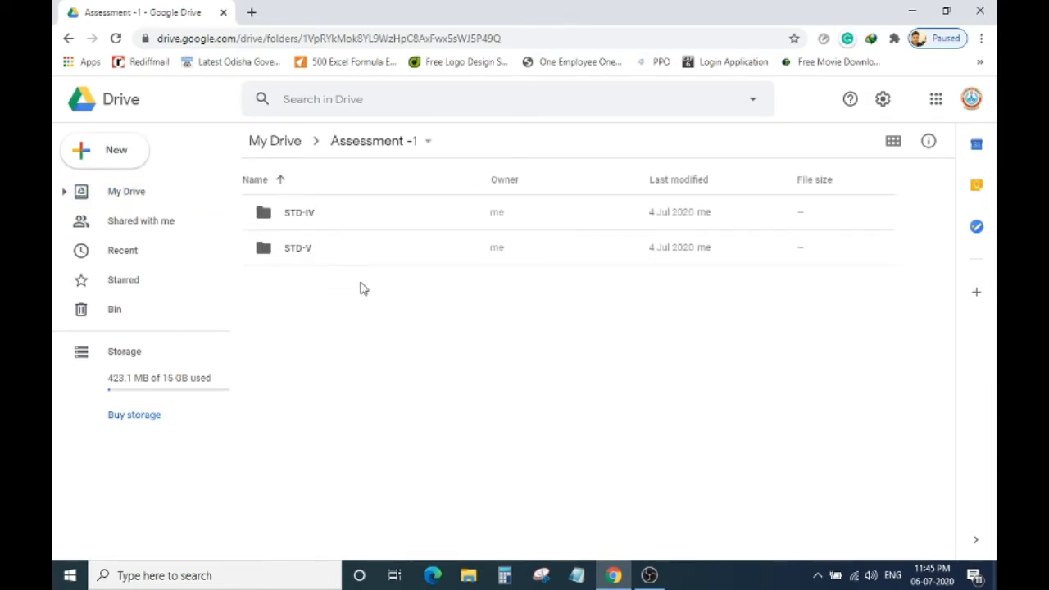
pyautogui.doubleClick(311, 249)
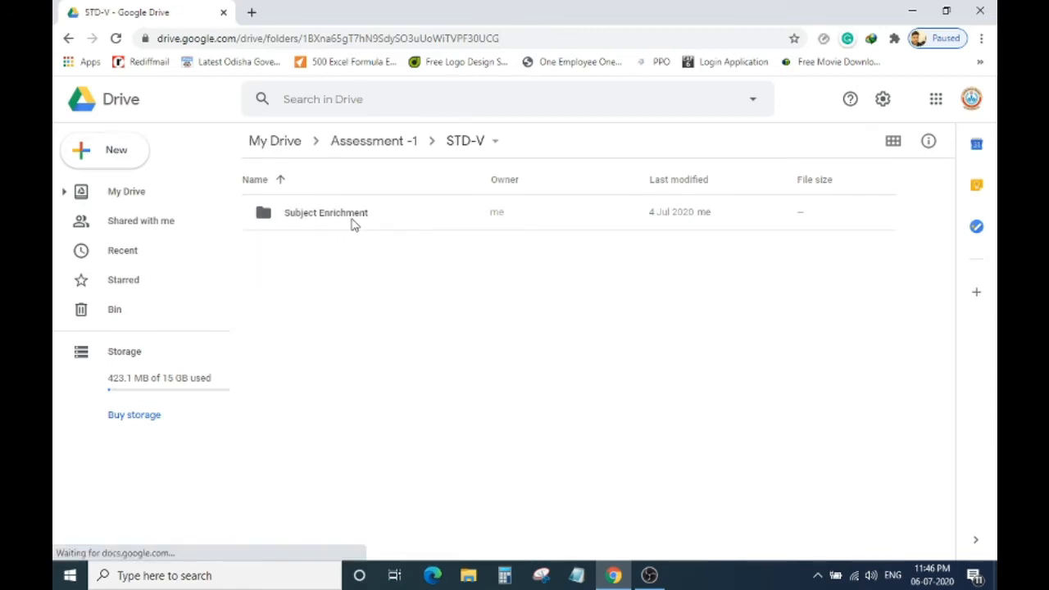
pyautogui.click(354, 225)
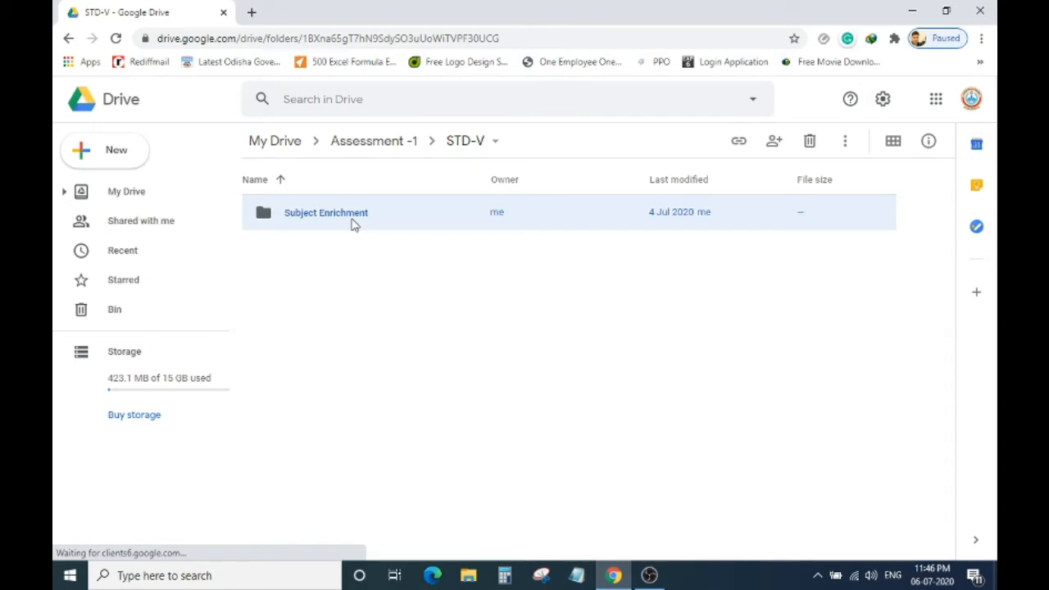
pyautogui.doubleClick(354, 225)
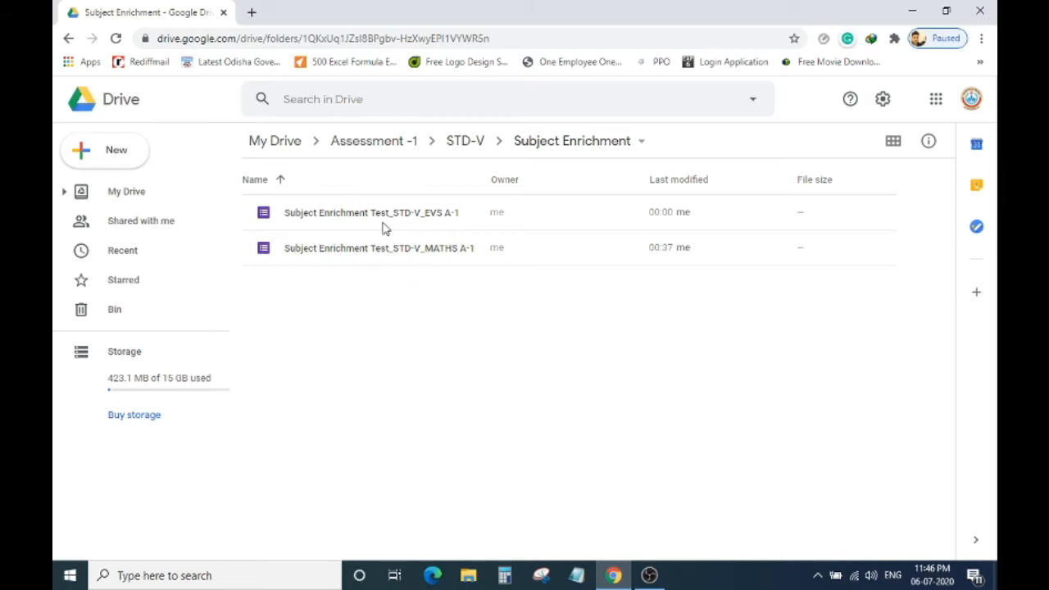
pyautogui.doubleClick(382, 253)
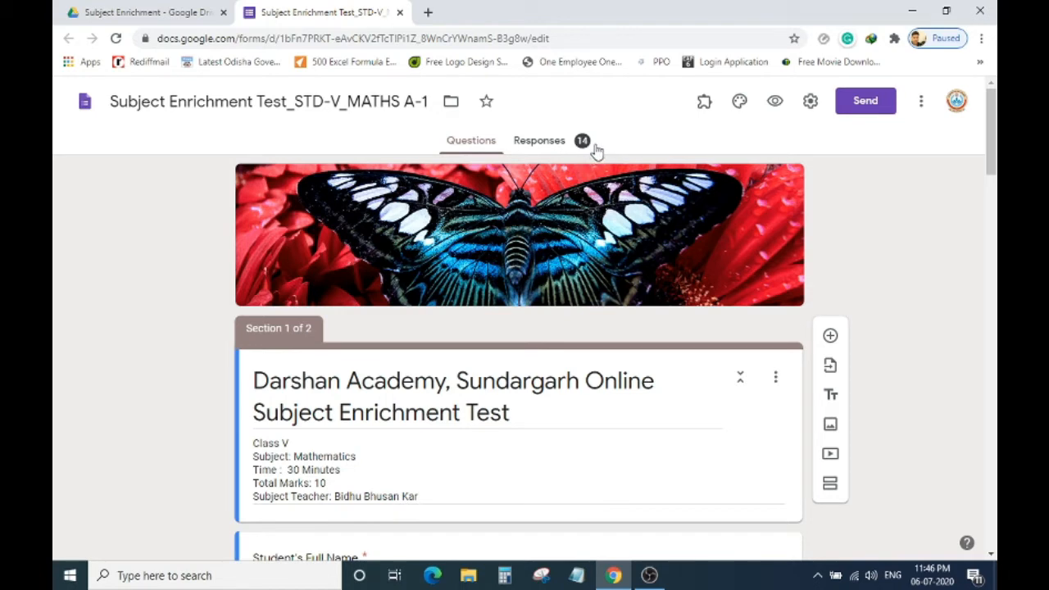
# Scroll through the MATHS A-1 quiz's response summary.
pyautogui.click(554, 141)
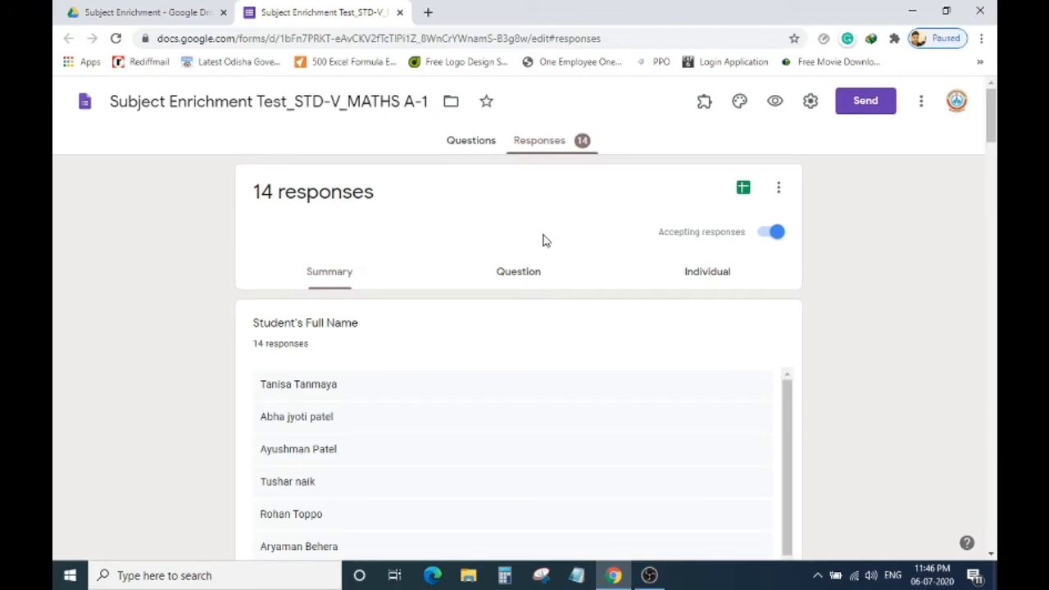
pyautogui.scroll(-2, 347, 391)
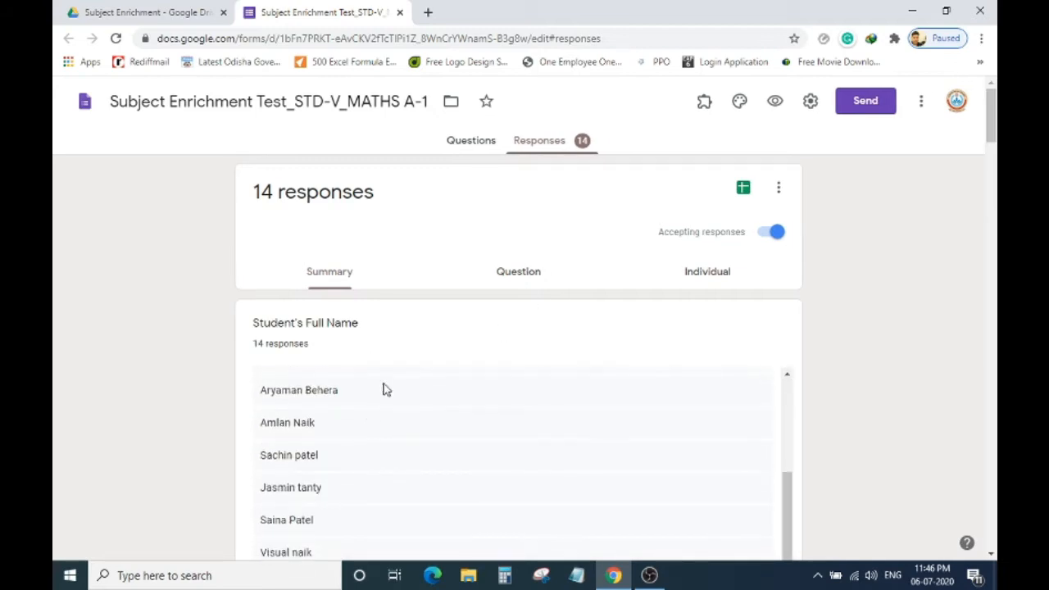
pyautogui.scroll(-5, 385, 390)
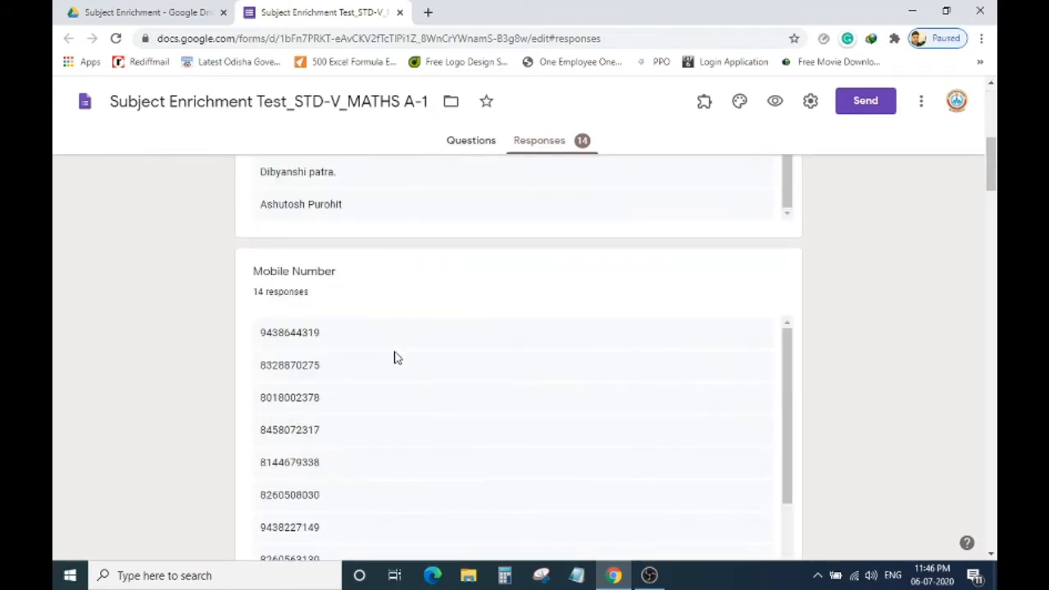
pyautogui.scroll(-5, 391, 306)
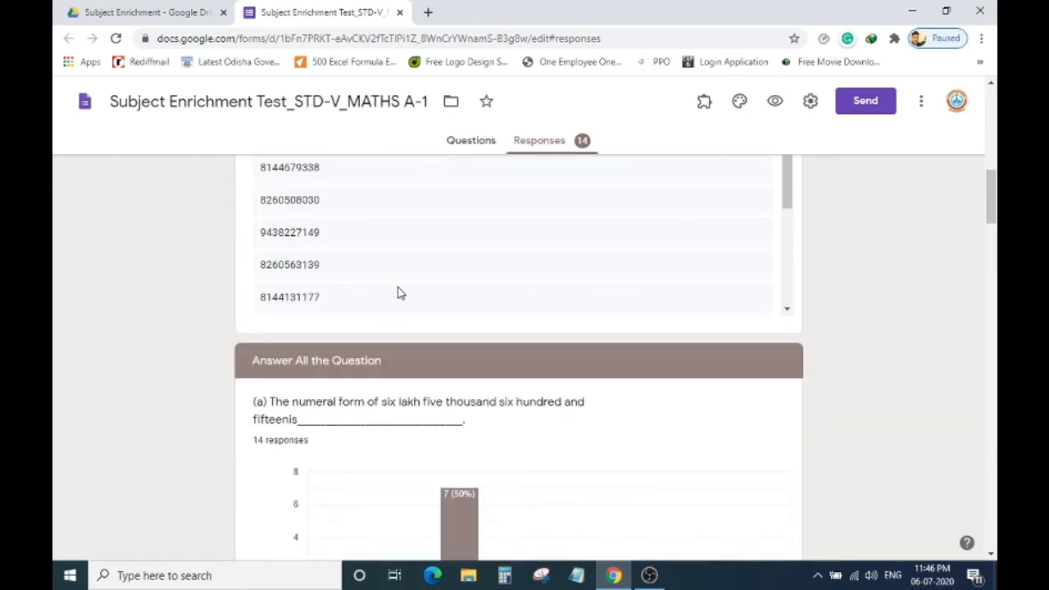
pyautogui.scroll(-4, 398, 291)
pyautogui.scroll(-2, 422, 294)
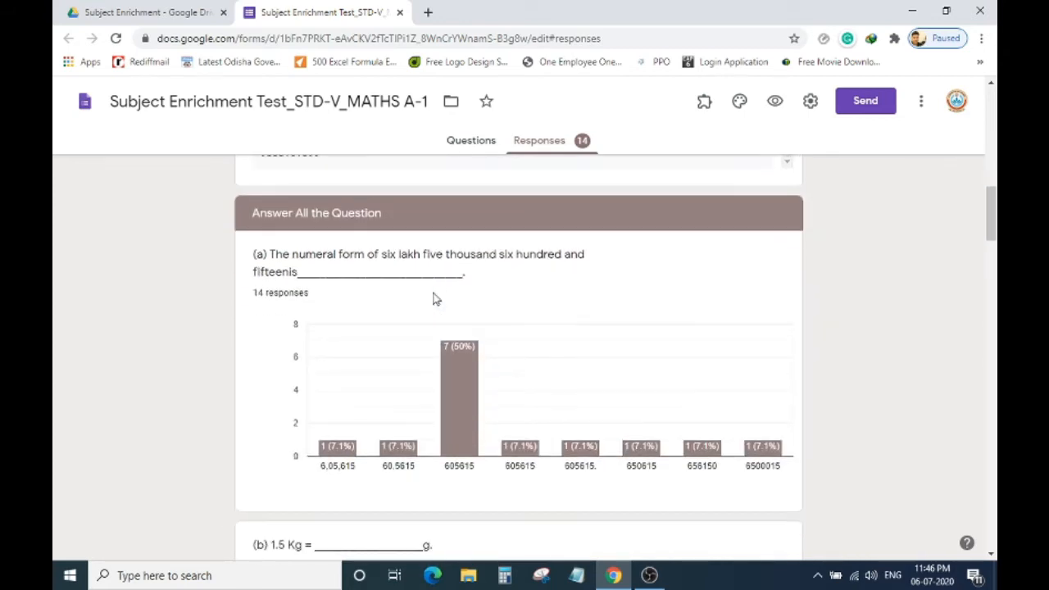
pyautogui.scroll(-7, 435, 299)
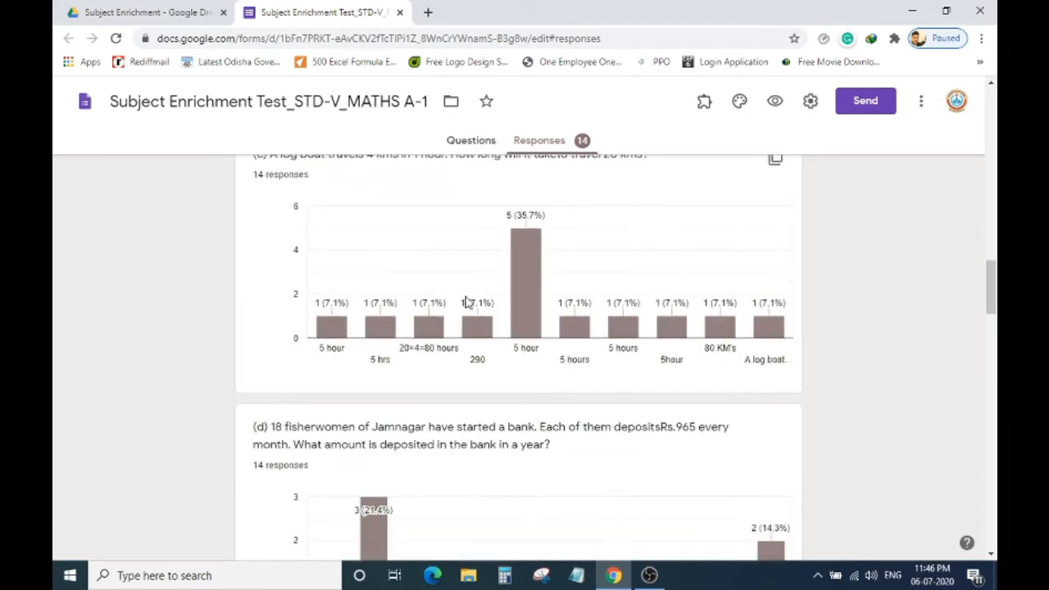
# Look through the quiz questions, then close the form tab to return to Drive.
pyautogui.click(485, 141)
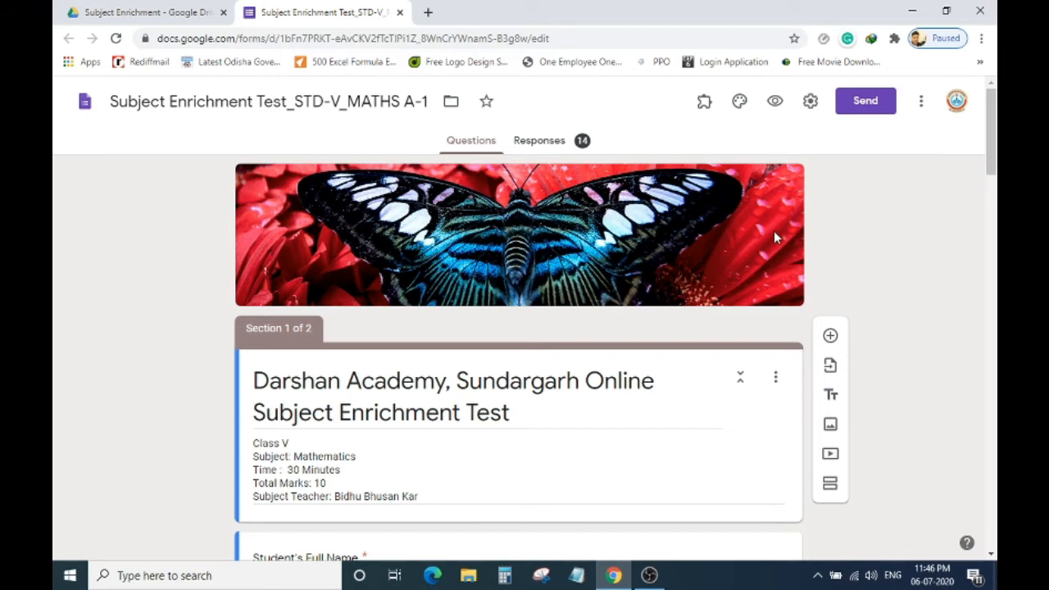
pyautogui.scroll(-2, 761, 257)
pyautogui.scroll(-2, 723, 250)
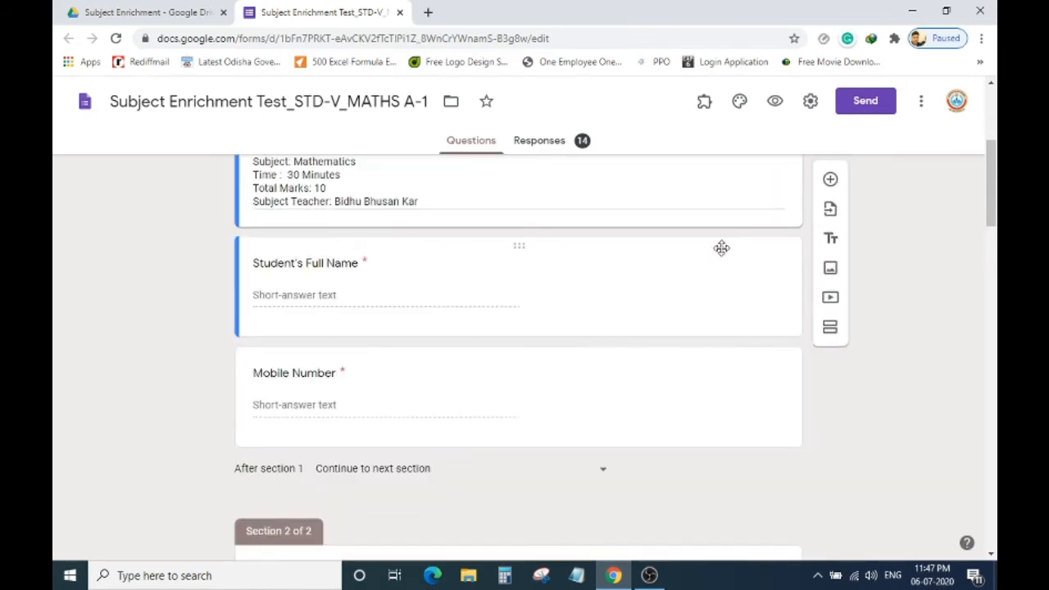
pyautogui.scroll(-8, 722, 250)
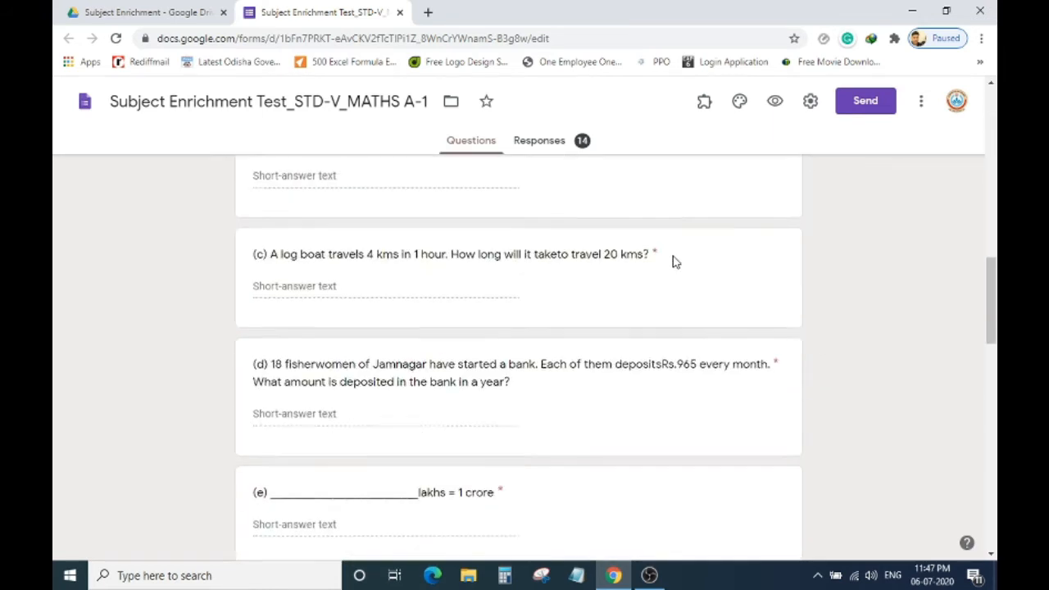
pyautogui.scroll(-6, 675, 261)
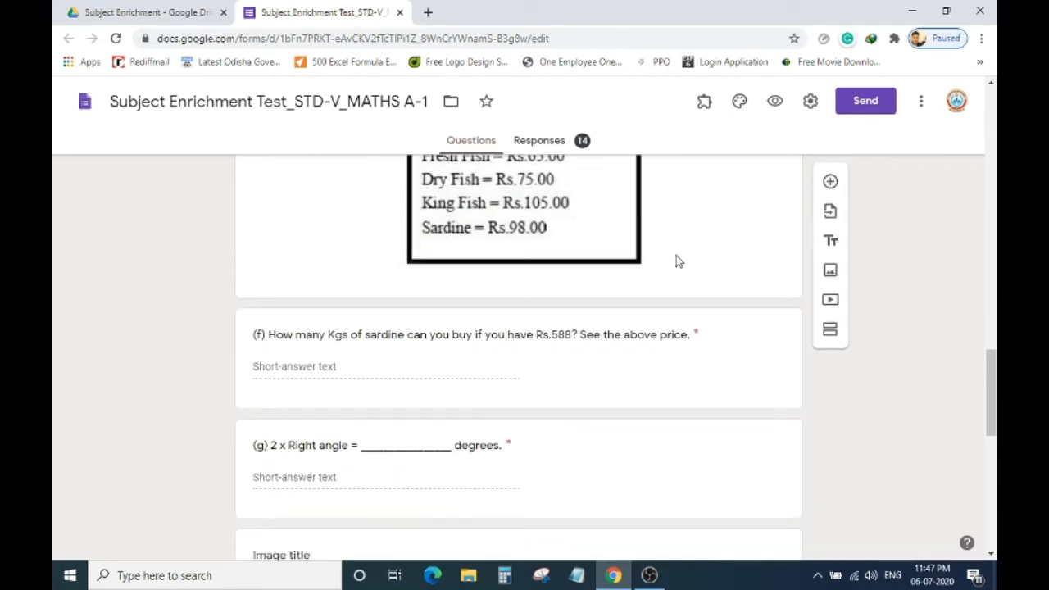
pyautogui.scroll(-5, 677, 262)
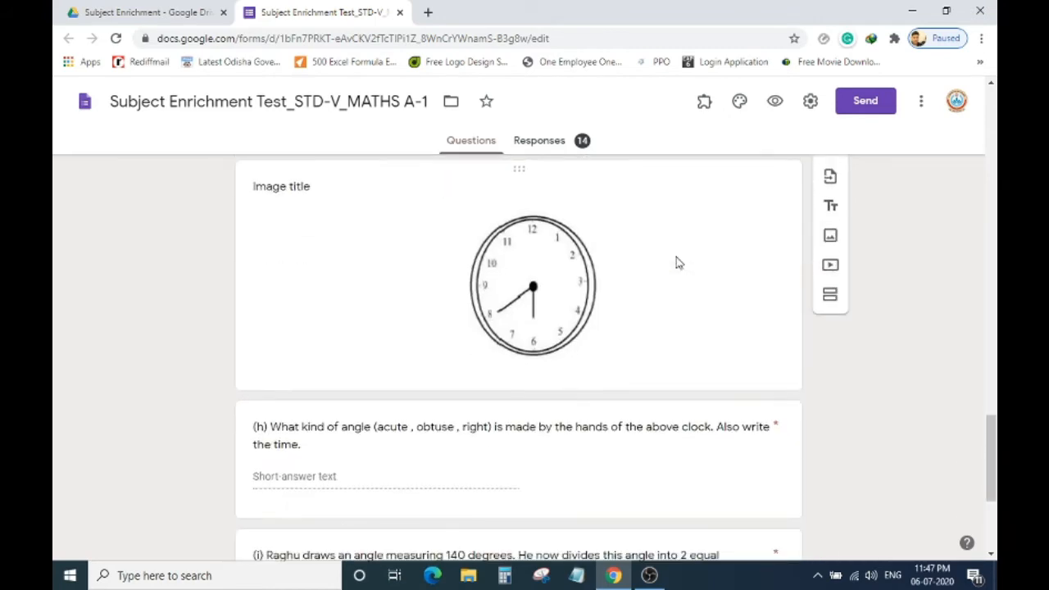
pyautogui.scroll(-3, 677, 263)
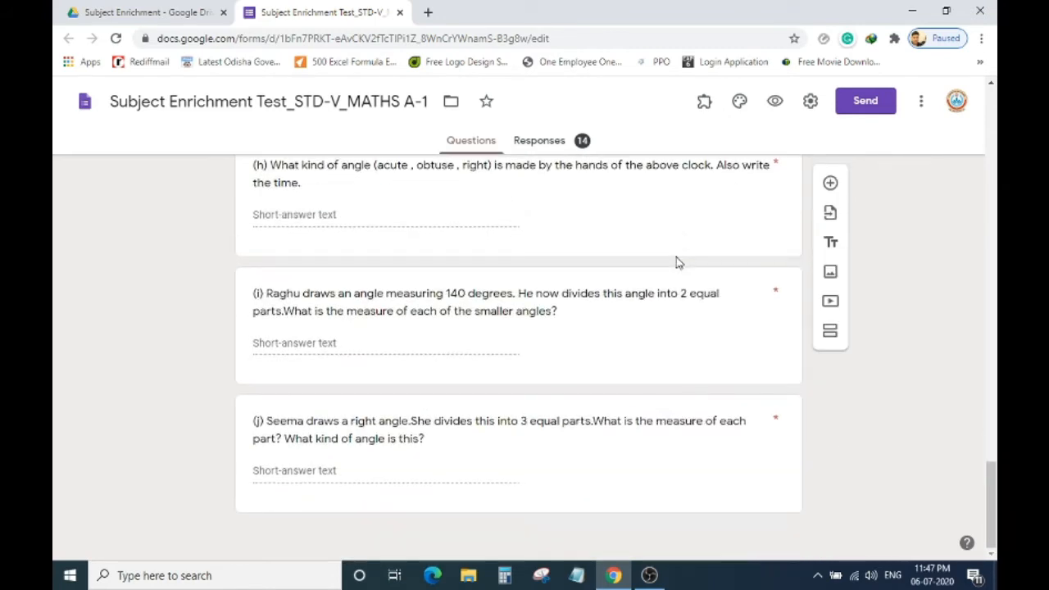
pyautogui.scroll(4, 673, 278)
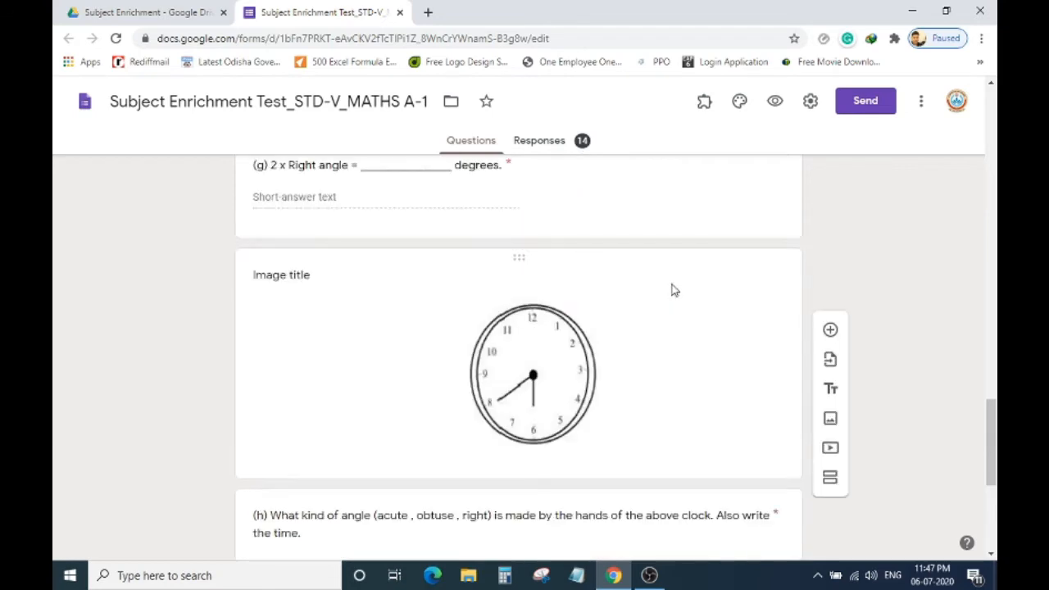
pyautogui.scroll(20, 674, 290)
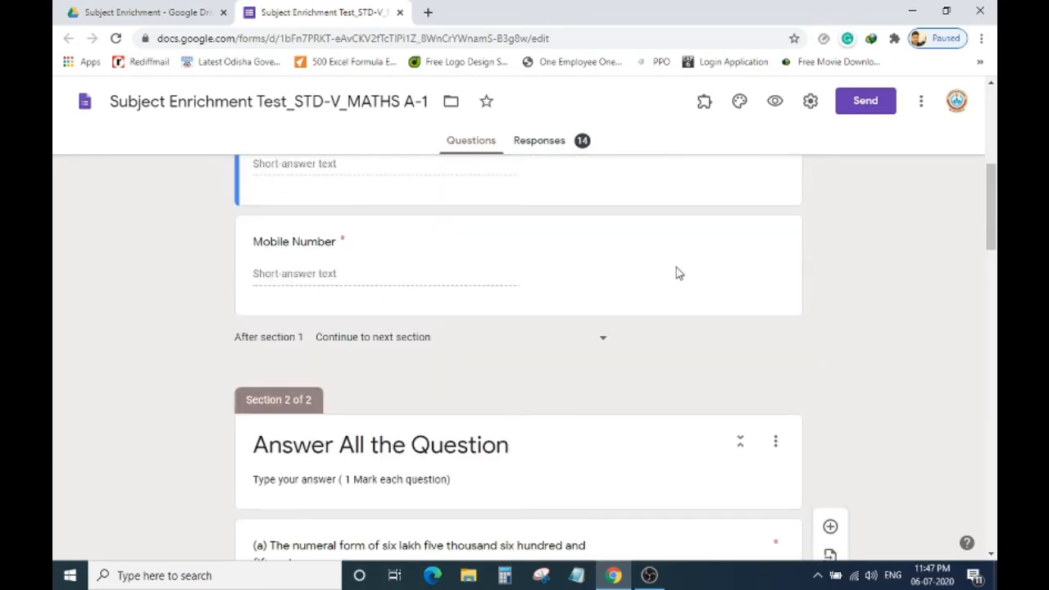
pyautogui.scroll(5, 676, 267)
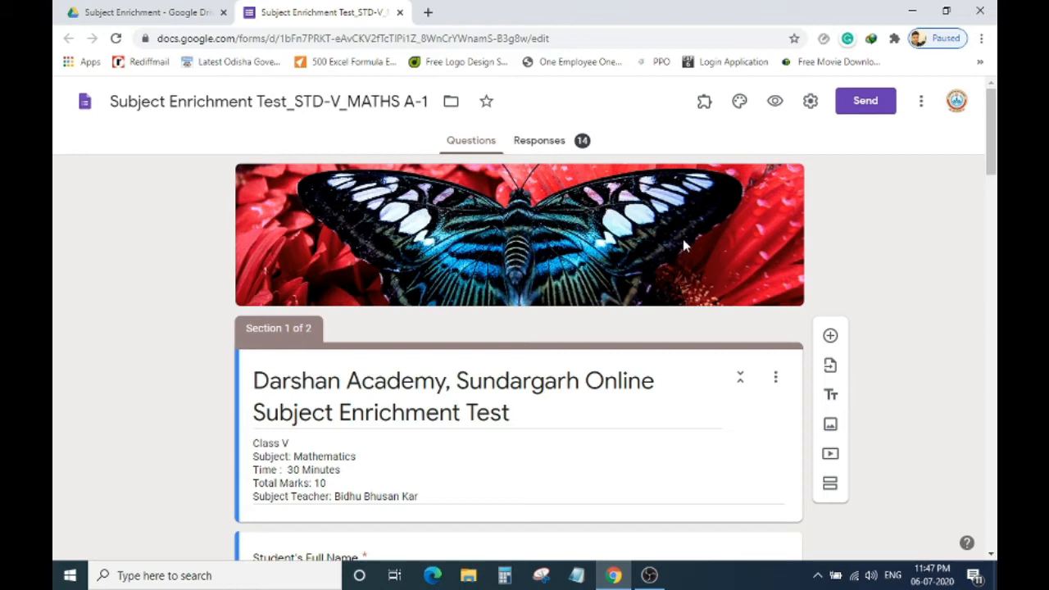
pyautogui.click(399, 12)
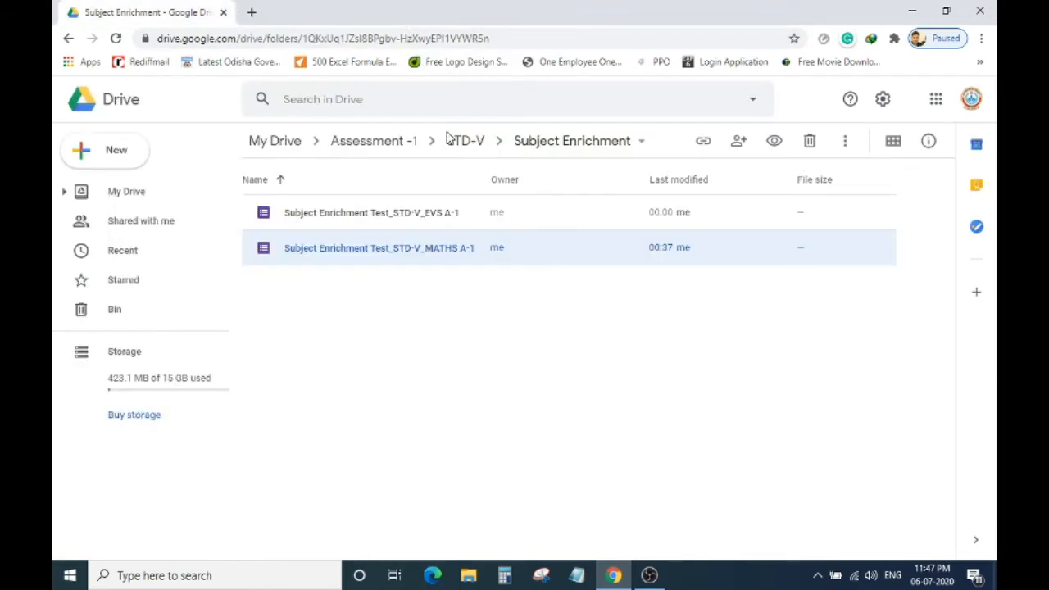
# Create a folder named Test in the Assessment -1 folder.
pyautogui.click(397, 147)
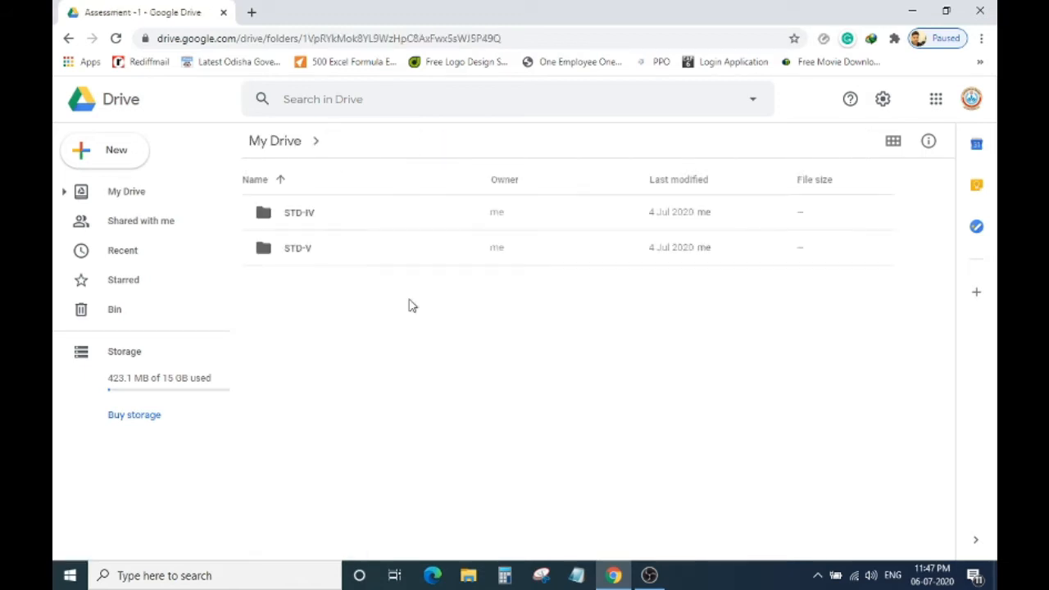
pyautogui.rightClick(327, 318)
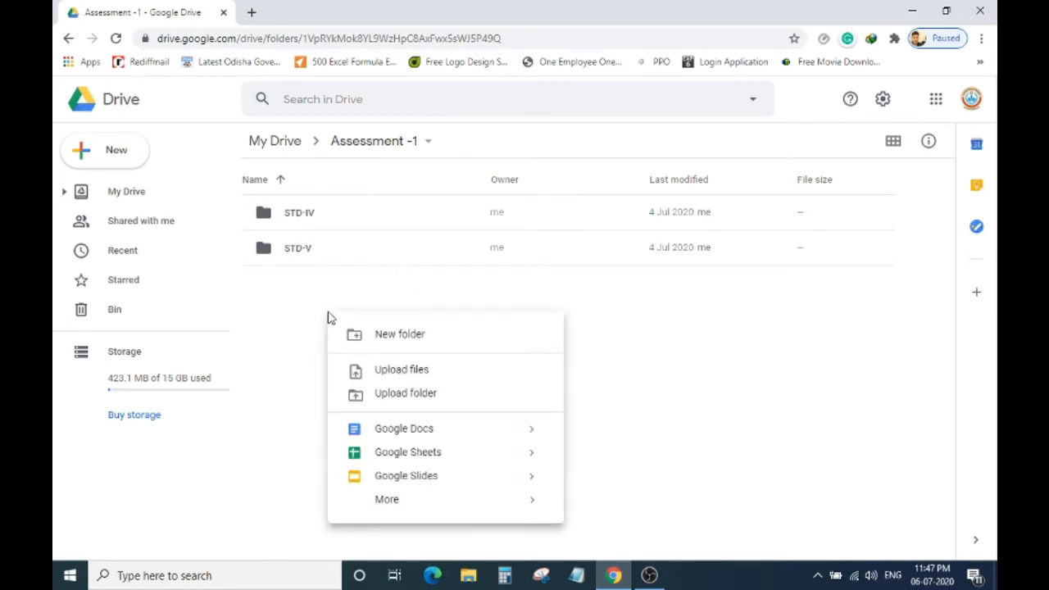
pyautogui.click(401, 334)
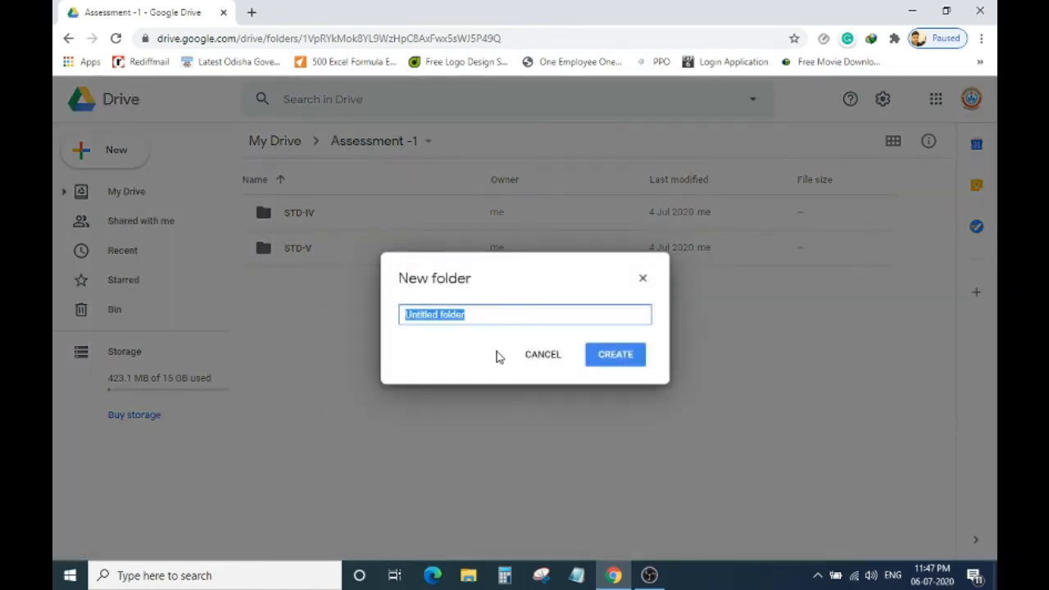
pyautogui.write('Test')
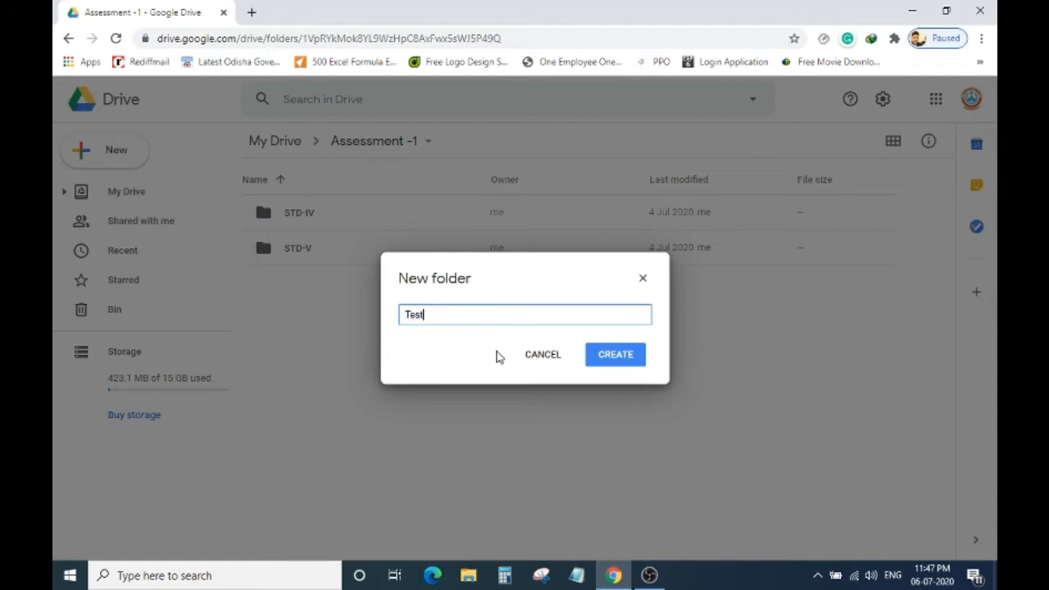
pyautogui.click(616, 357)
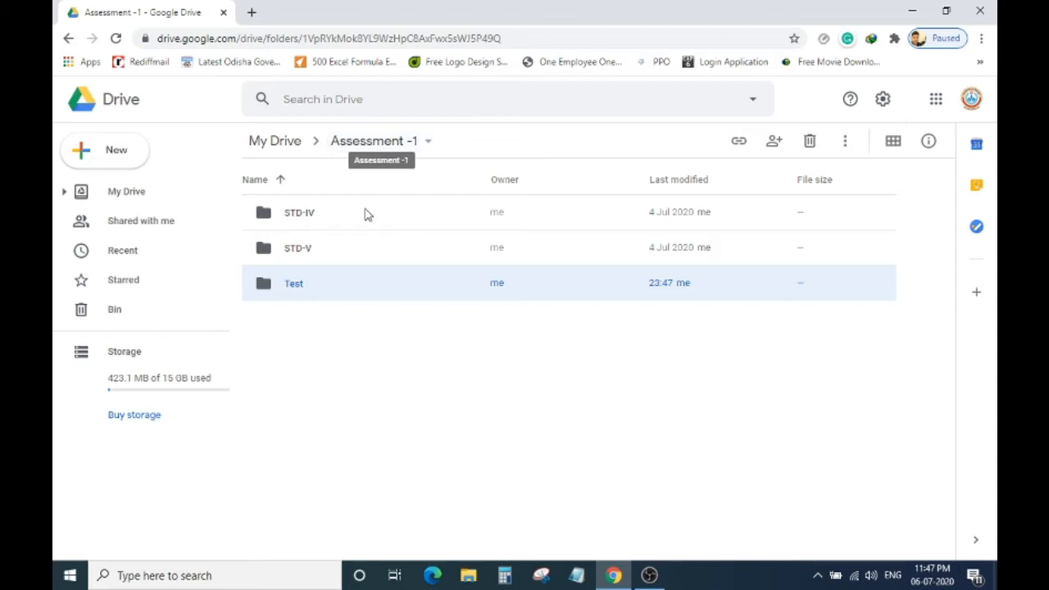
# Inside the Test folder, start a new Google Form from a template via More > Google Forms.
pyautogui.doubleClick(299, 284)
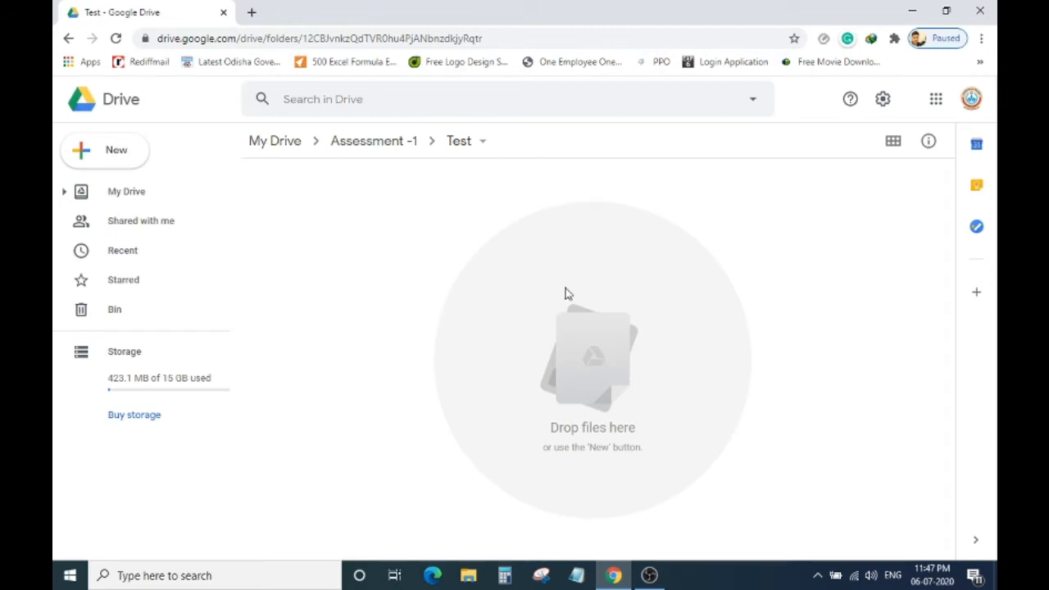
pyautogui.rightClick(433, 218)
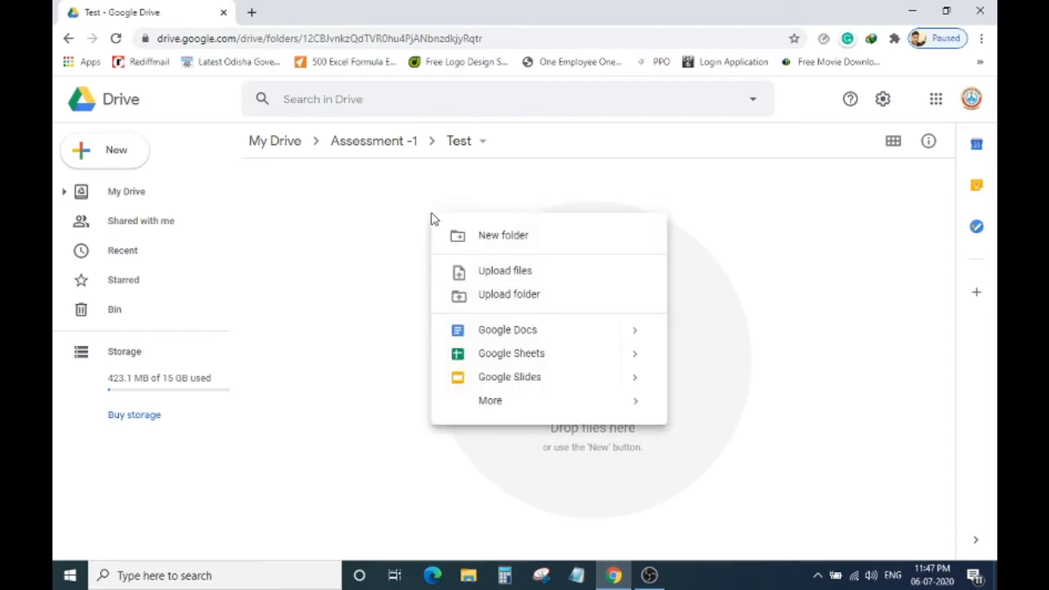
pyautogui.rightClick(357, 262)
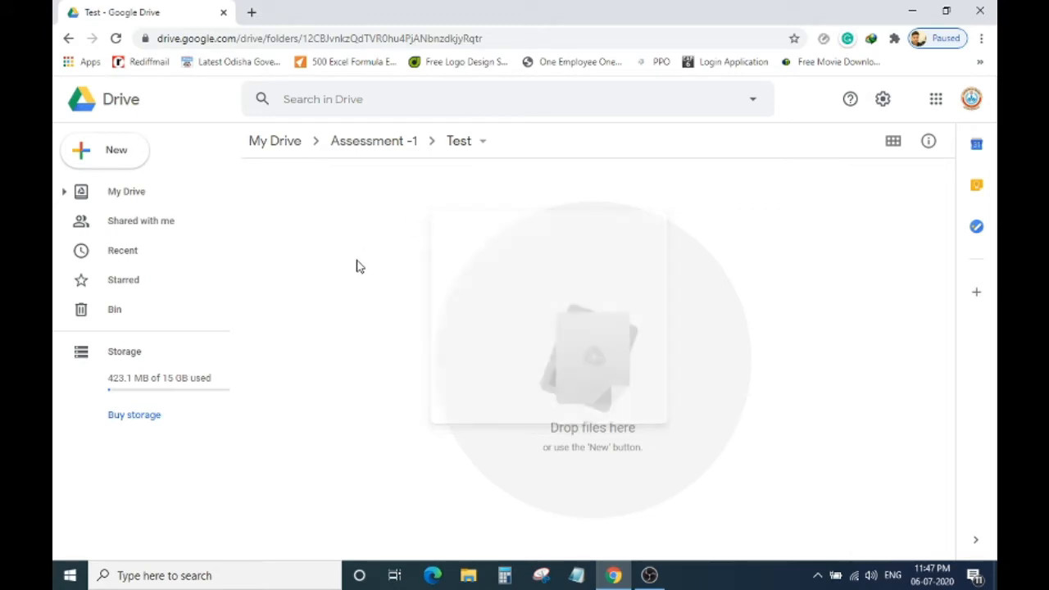
pyautogui.click(482, 143)
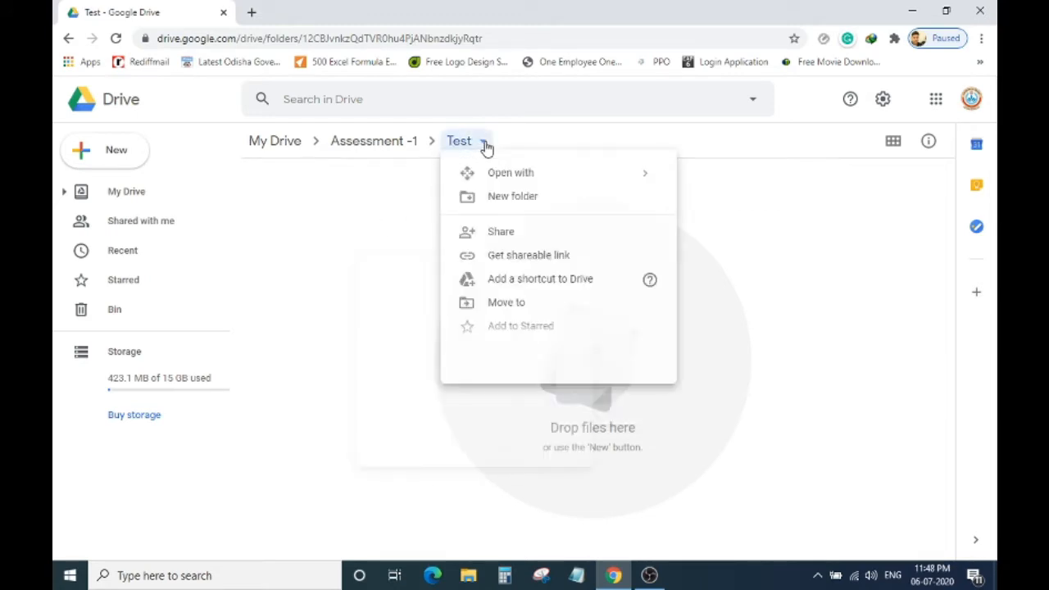
pyautogui.rightClick(346, 227)
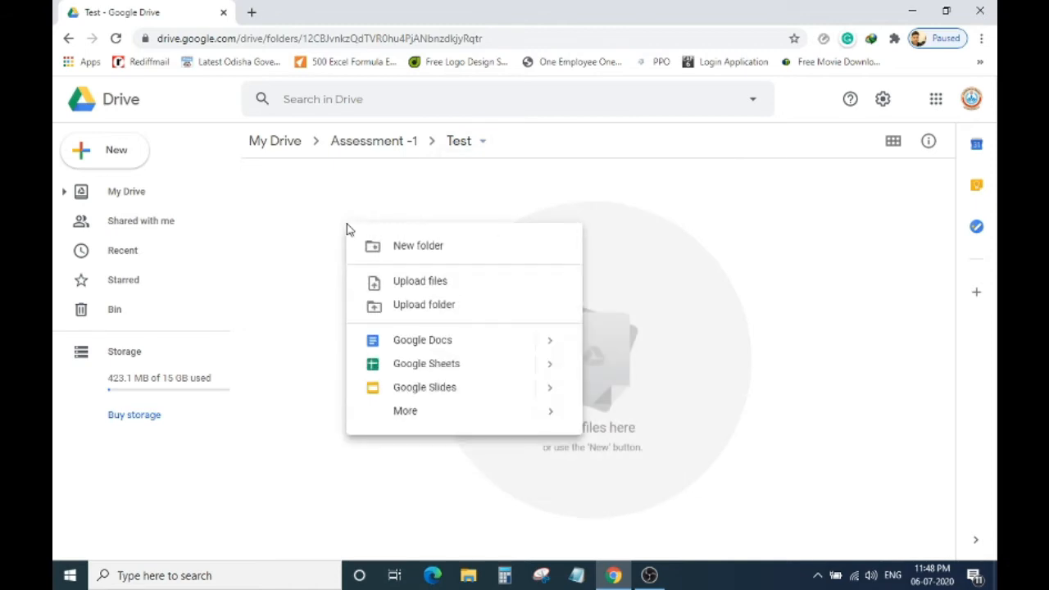
pyautogui.moveTo(468, 421)
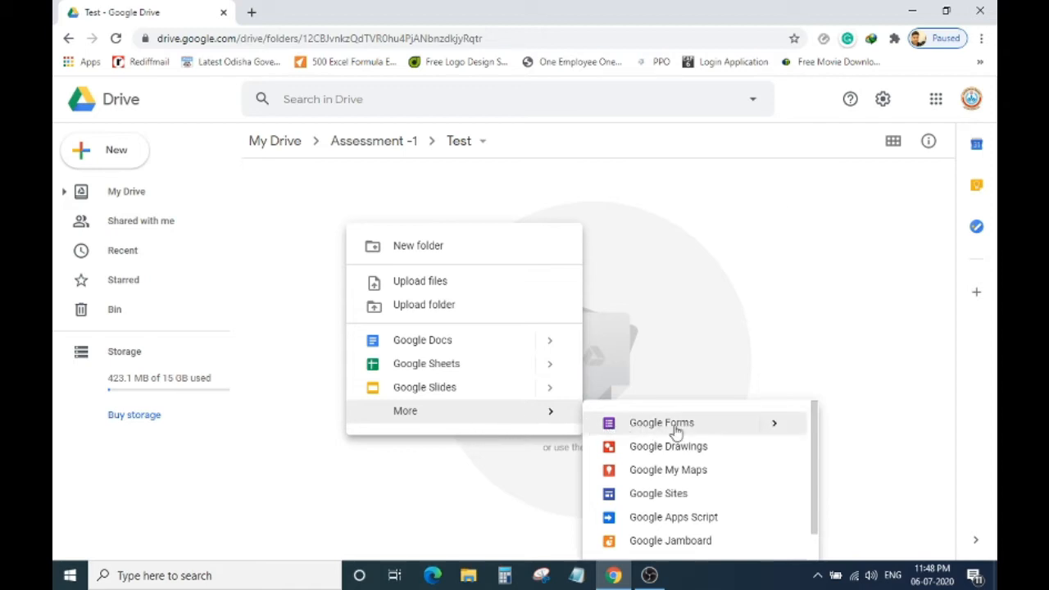
pyautogui.moveTo(775, 425)
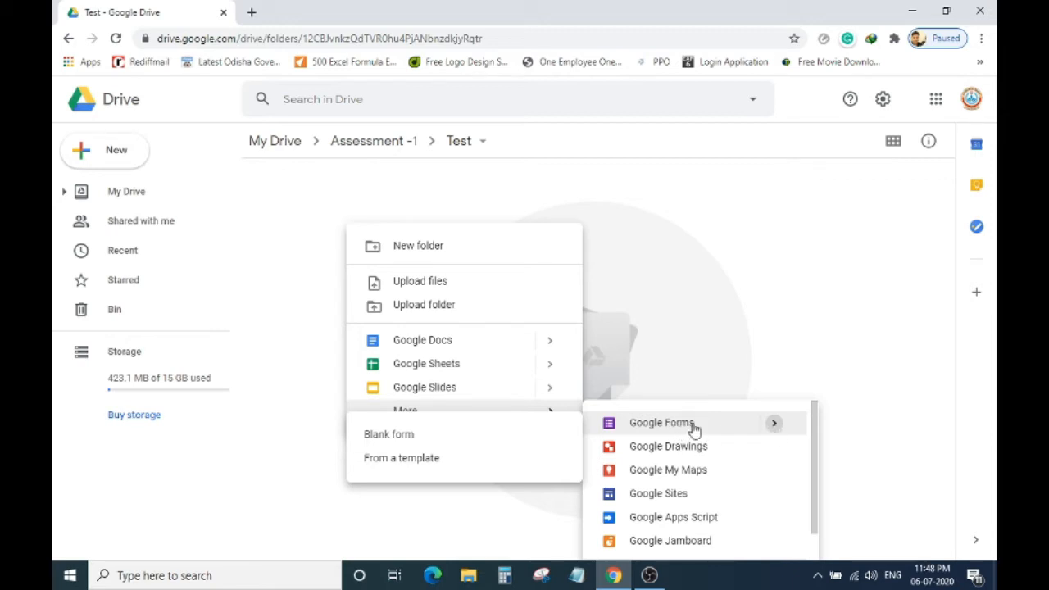
pyautogui.click(436, 466)
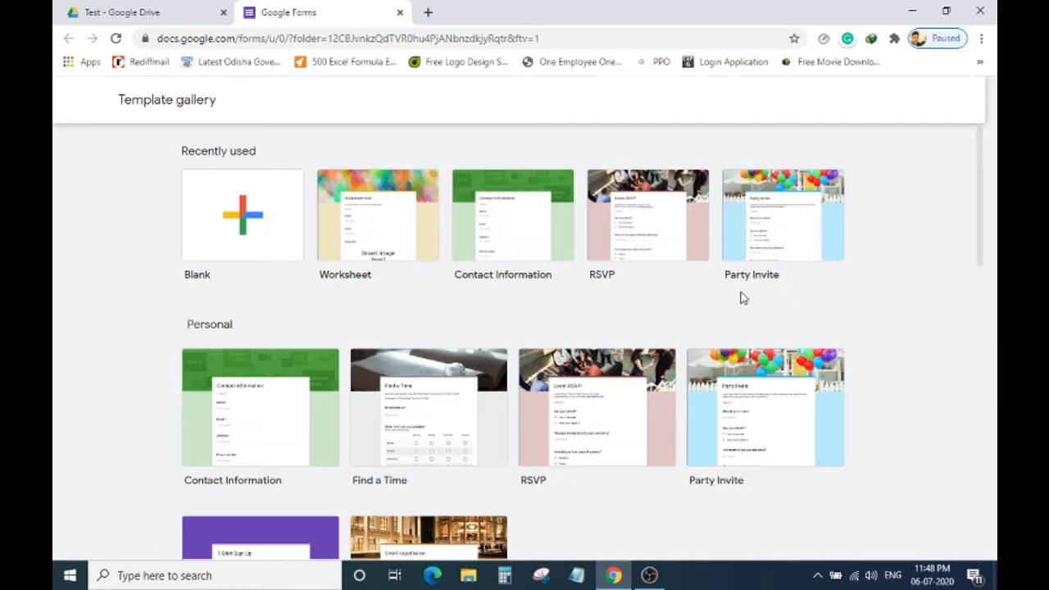
# Pick the Blank Quiz template from the gallery's Education section.
pyautogui.scroll(-2, 246, 332)
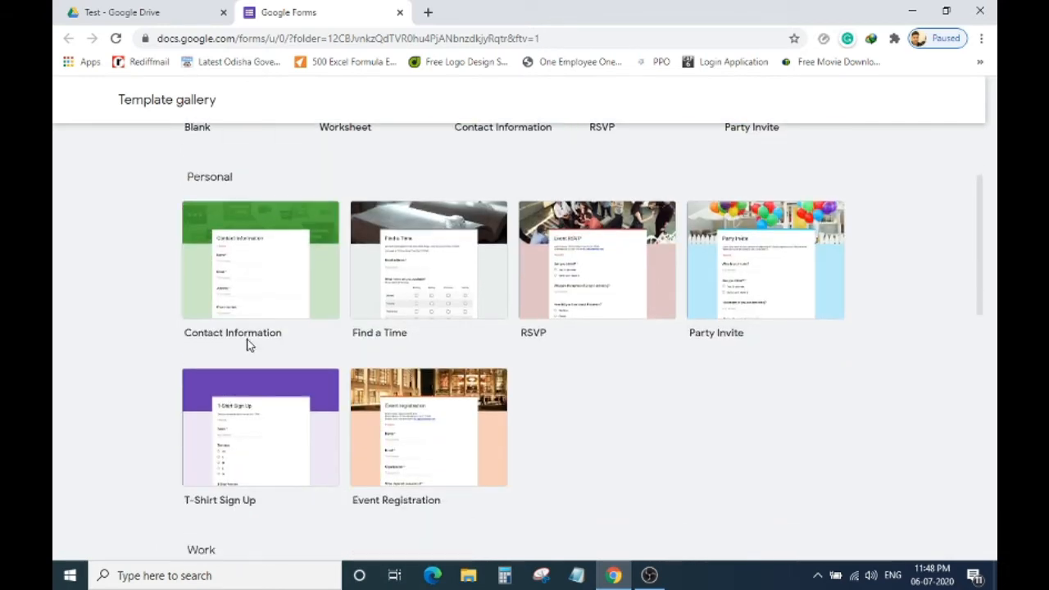
pyautogui.scroll(-2, 256, 341)
pyautogui.scroll(-3, 257, 339)
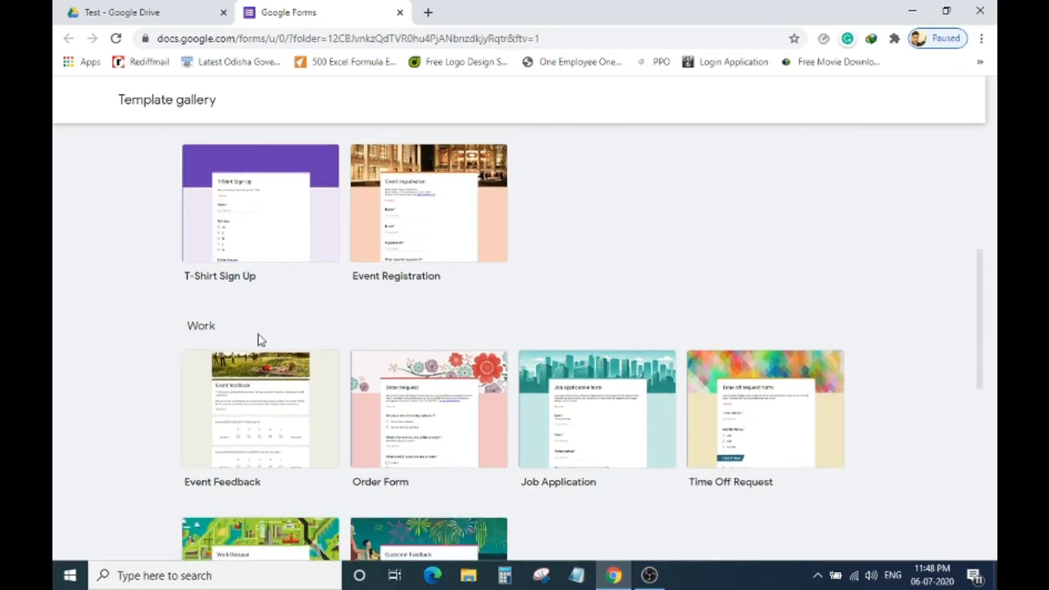
pyautogui.scroll(-4, 258, 339)
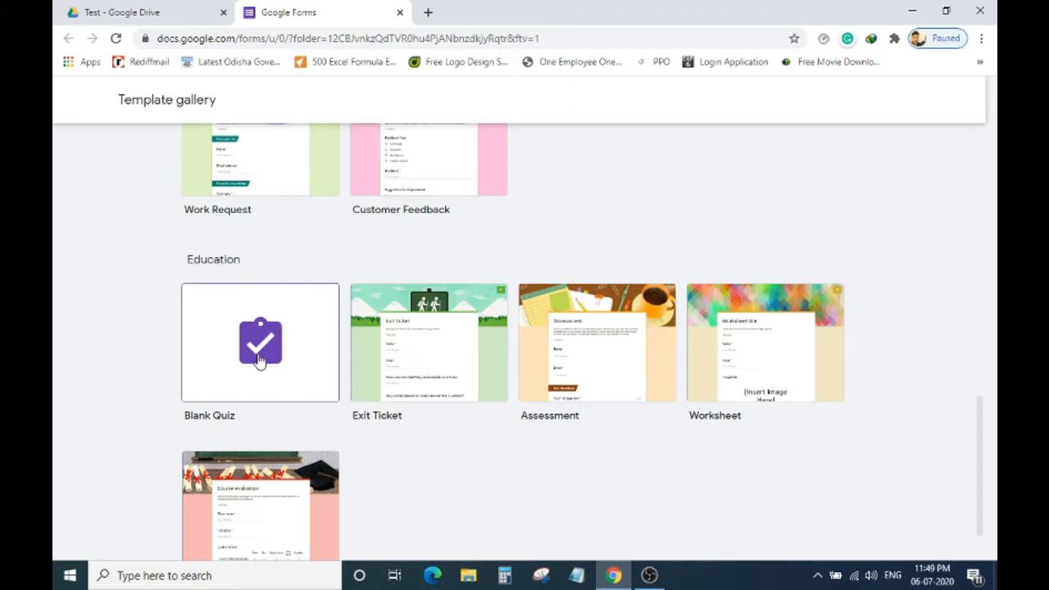
pyautogui.scroll(-1, 262, 359)
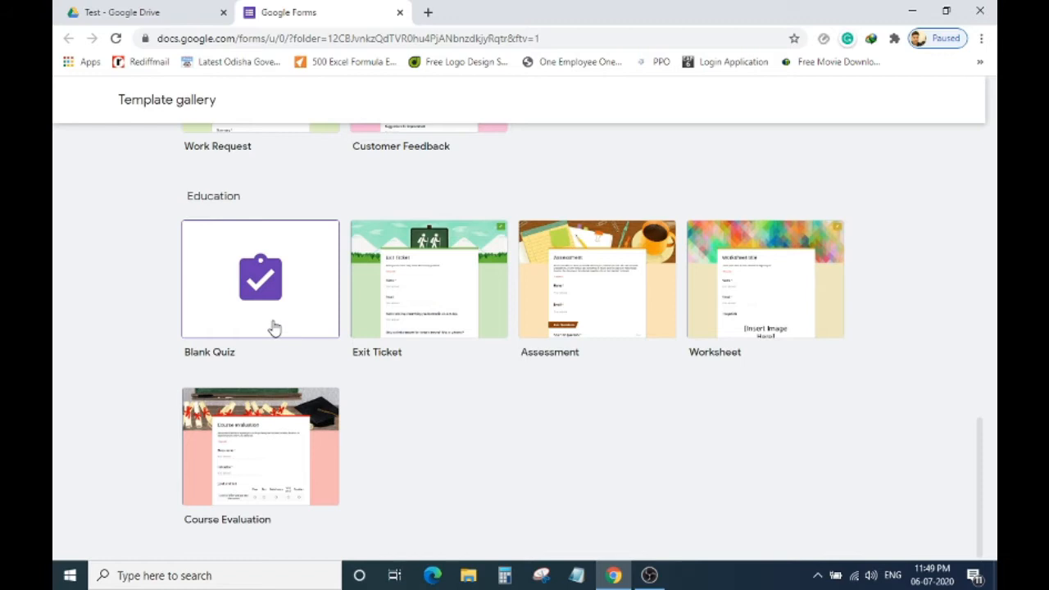
pyautogui.click(273, 328)
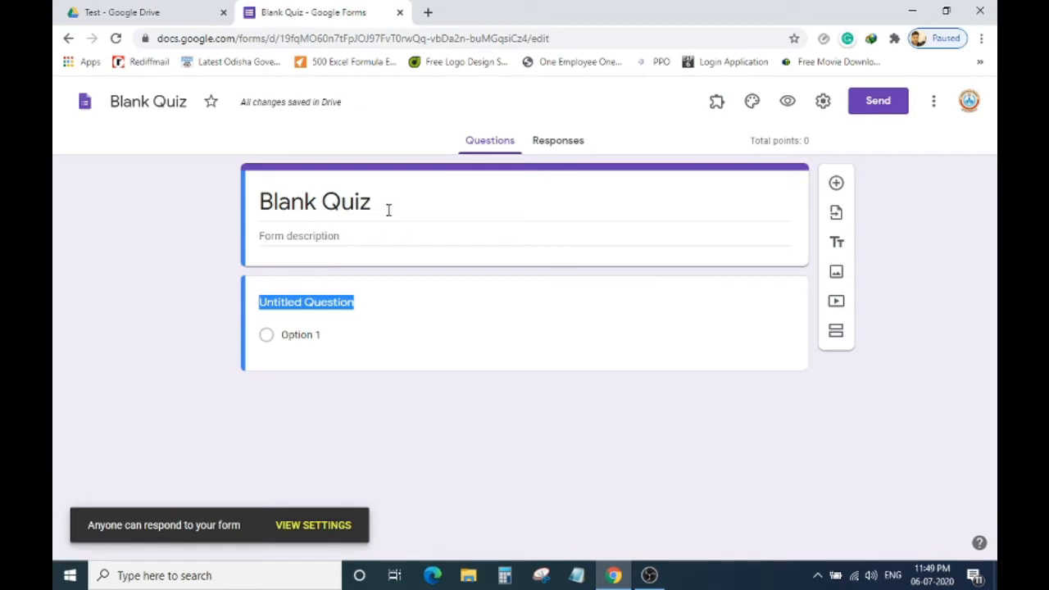
# Title the quiz 'Darshan Academy Sundargarh'.
pyautogui.click(389, 210)
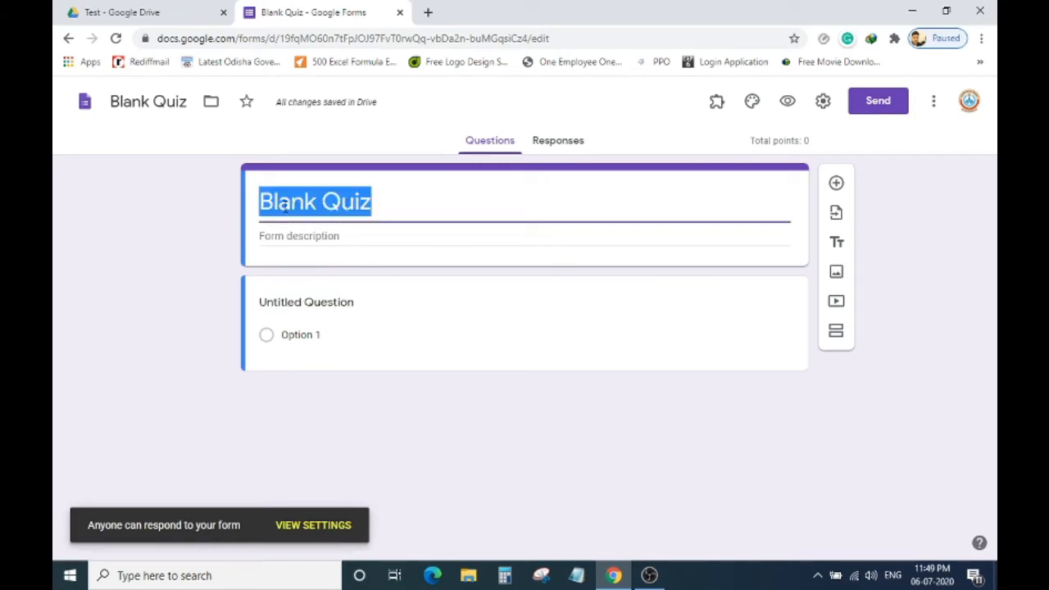
pyautogui.write('Darshan')
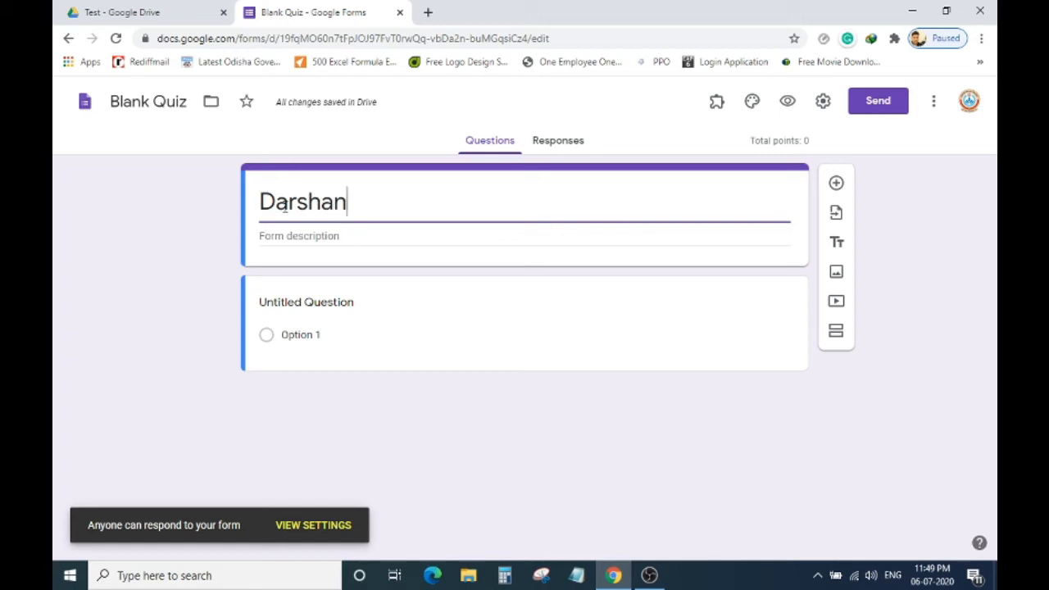
pyautogui.write(' Academ')
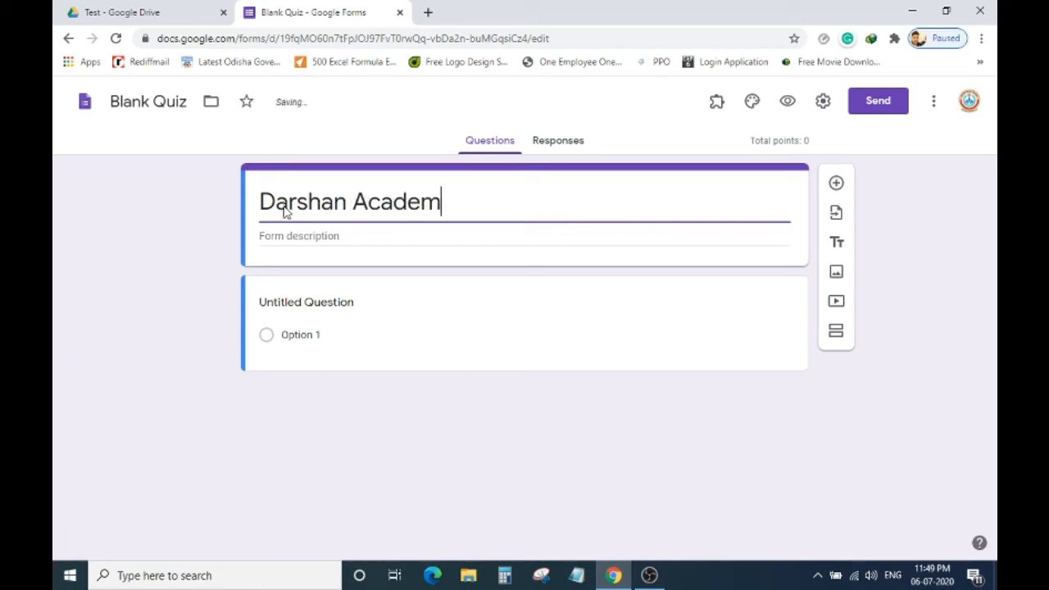
pyautogui.write('y Sun')
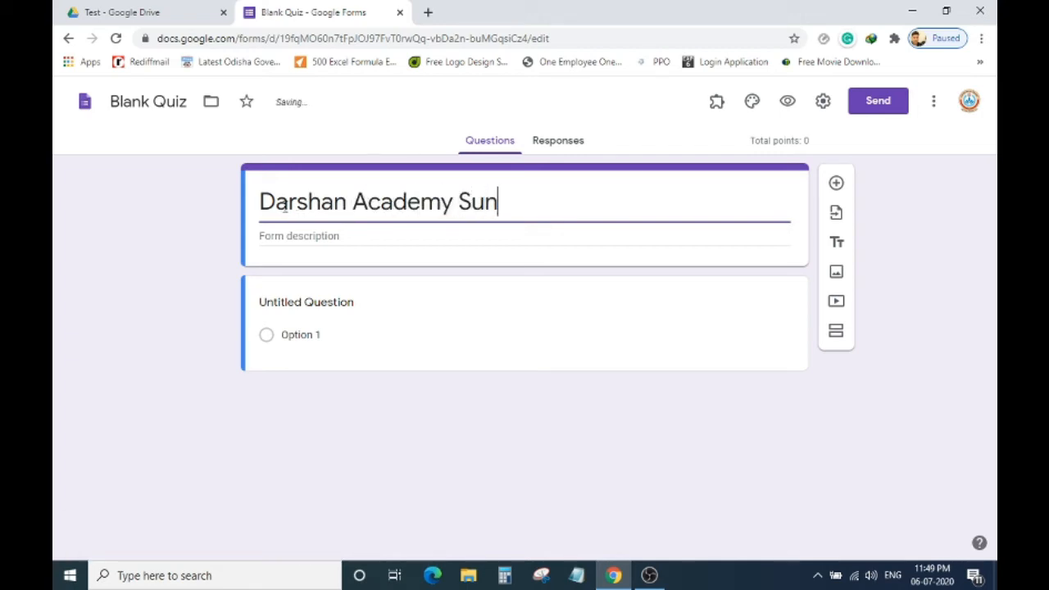
pyautogui.write('dargarh')
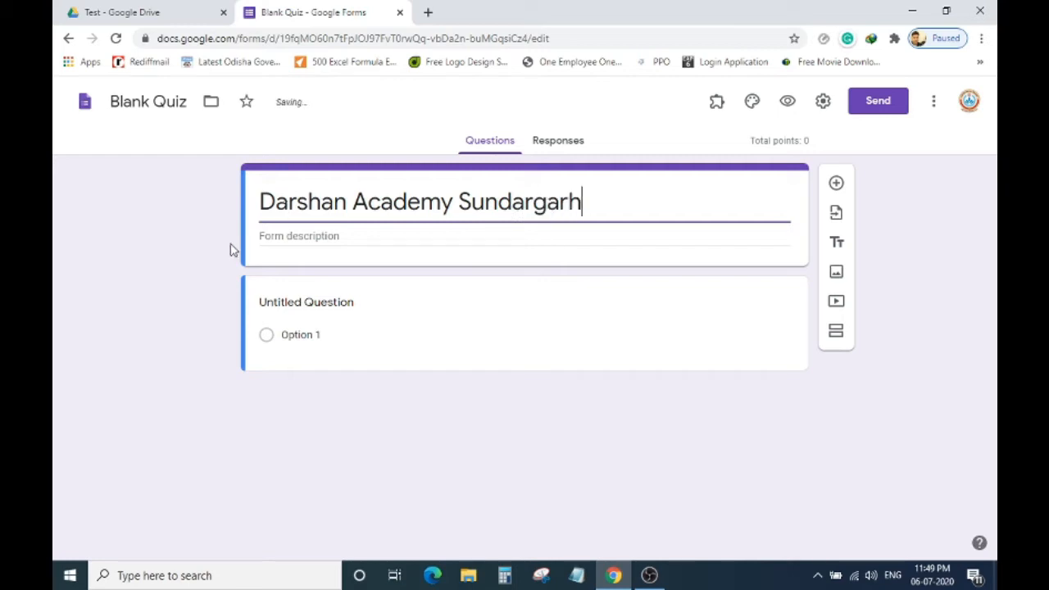
pyautogui.click(343, 238)
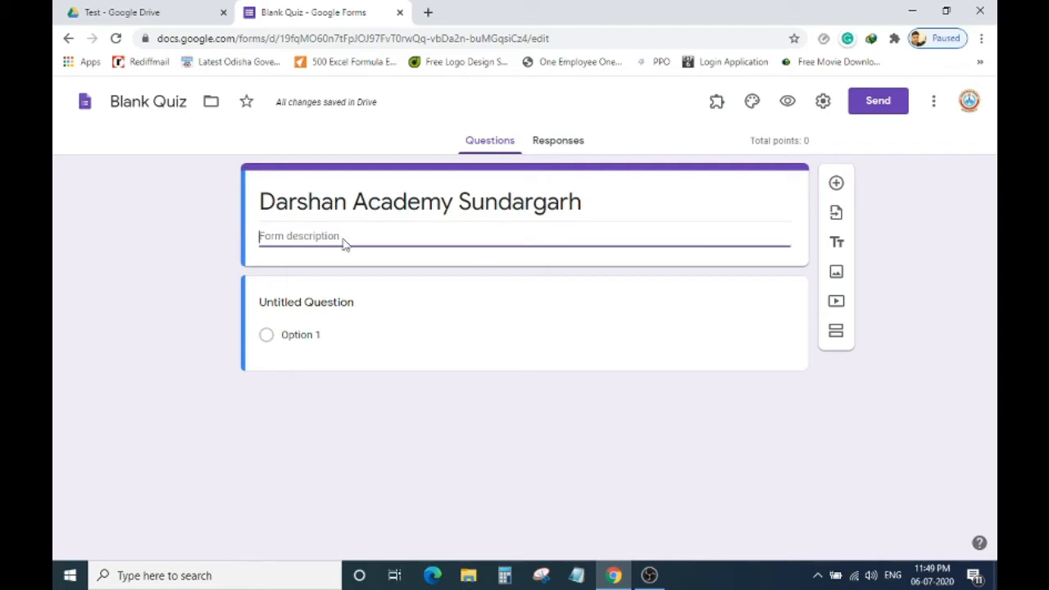
# Write description lines 'Assessment-1', 'Class V' and 'Duration: 1. Hr. 30 Min'.
pyautogui.write('Assessment-1')
pyautogui.press('Return')
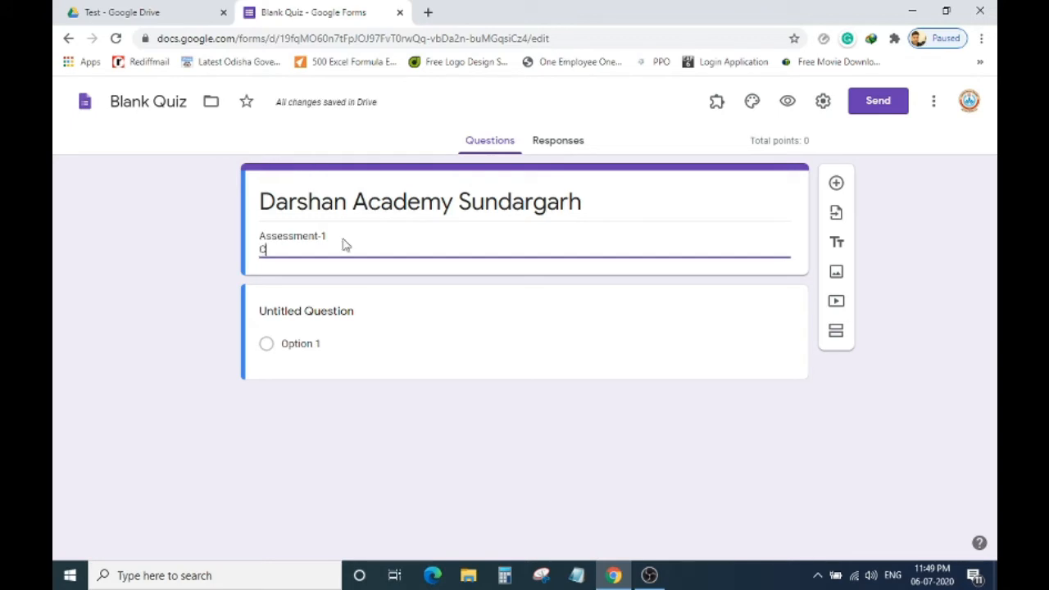
pyautogui.write('Class')
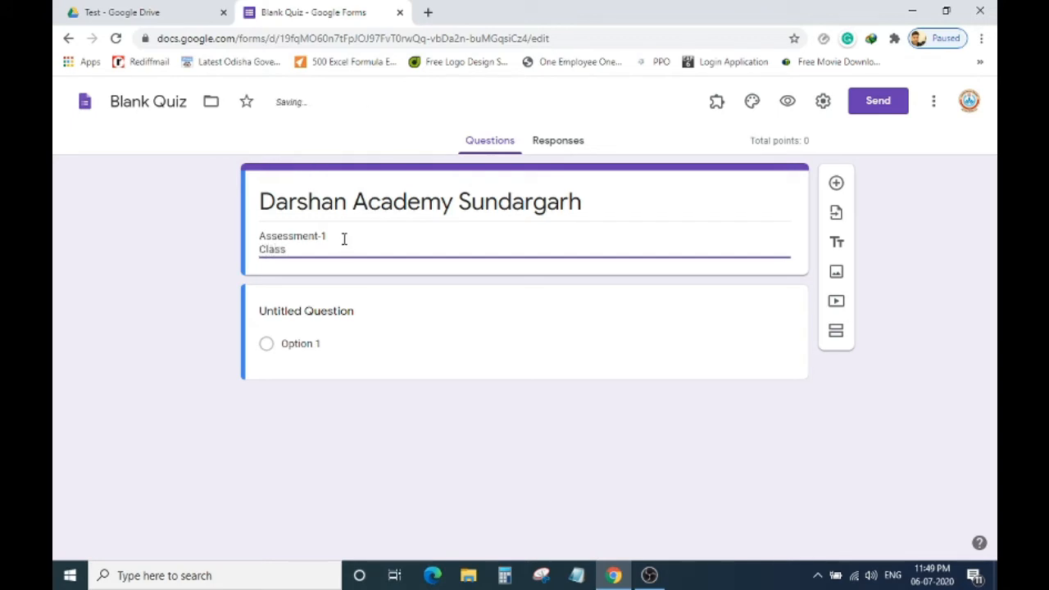
pyautogui.write(' V')
pyautogui.press('Return')
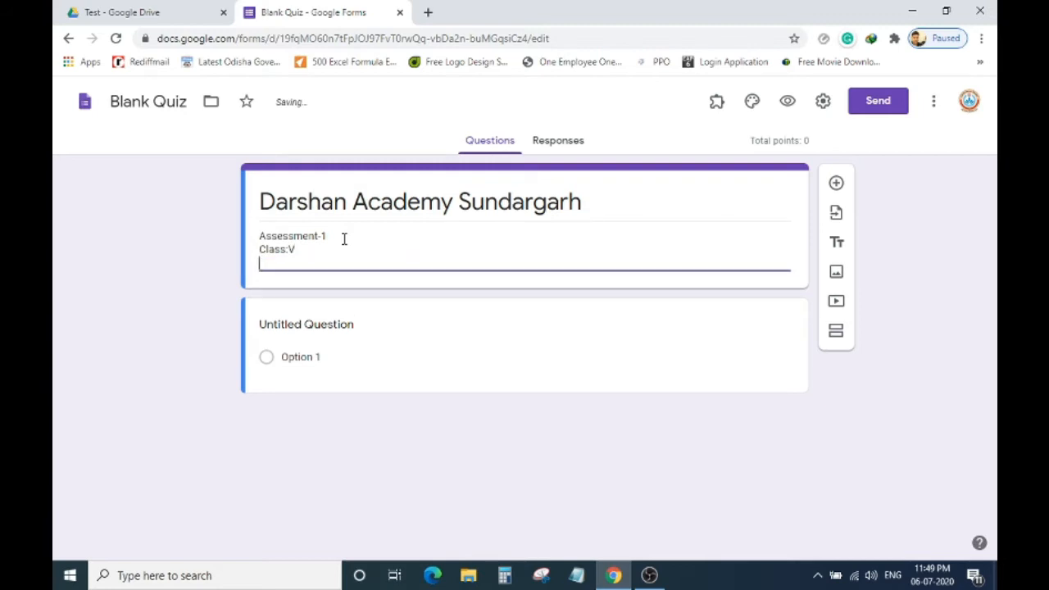
pyautogui.write('Time:')
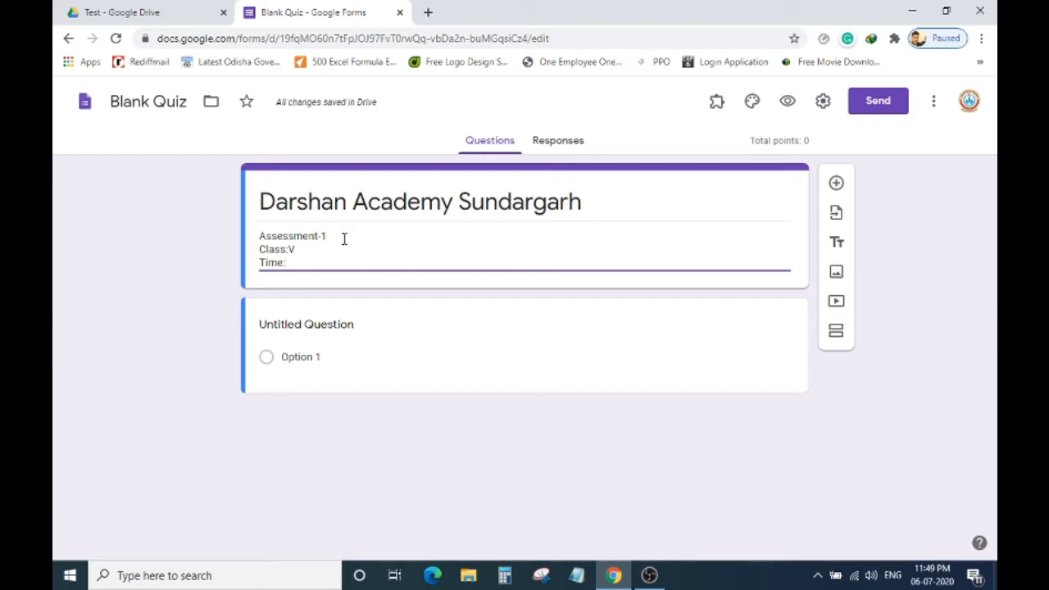
pyautogui.press('BackSpace')
pyautogui.press('BackSpace')
pyautogui.press('BackSpace')
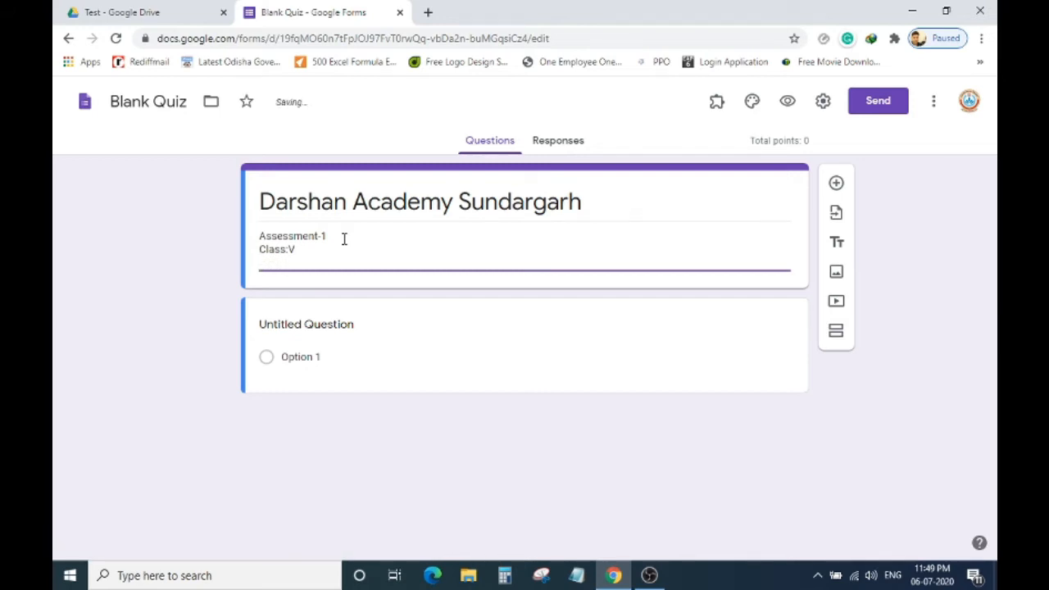
pyautogui.write('Dur')
pyautogui.write('ation')
pyautogui.write(': 1.')
pyautogui.write(' Hr')
pyautogui.write('. 30')
pyautogui.write(' Min.')
# Add description lines 'Sub: Maths' and a Teacher Name line with the teacher's name.
pyautogui.press('Return')
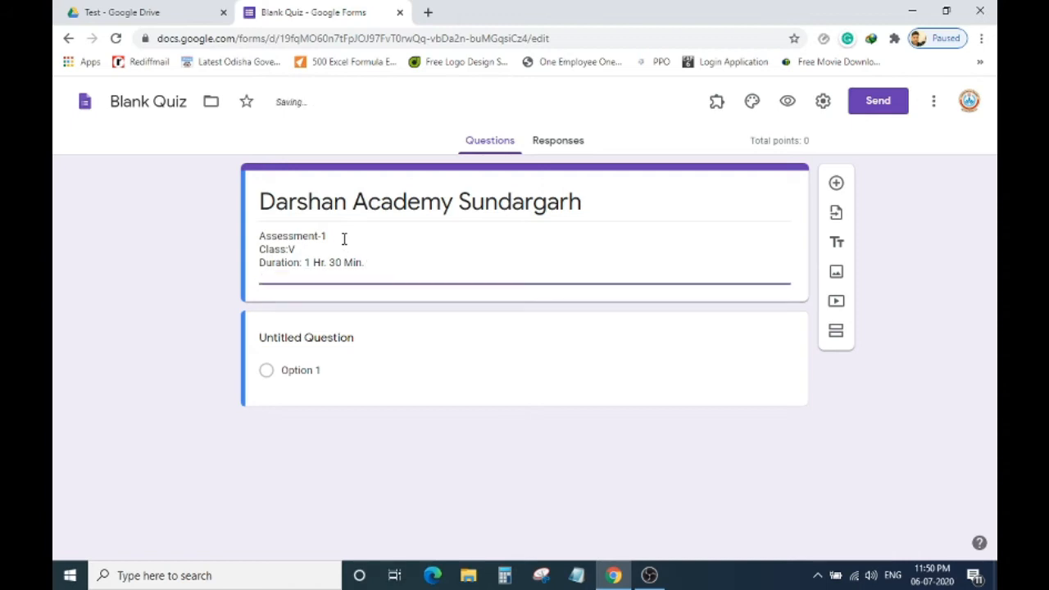
pyautogui.write('Sub: Maths')
pyautogui.press('Return')
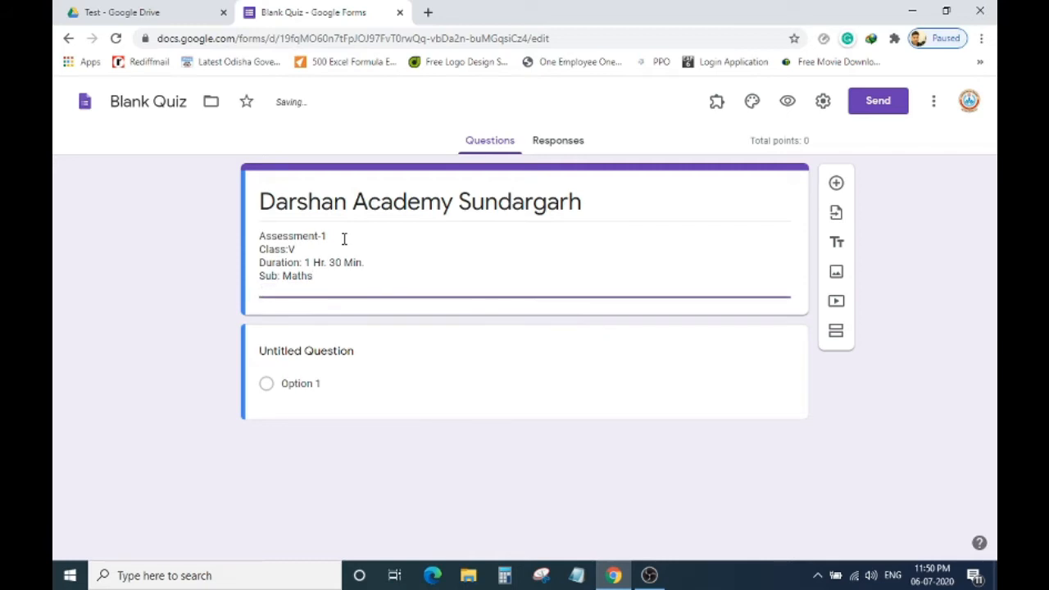
pyautogui.write('Te')
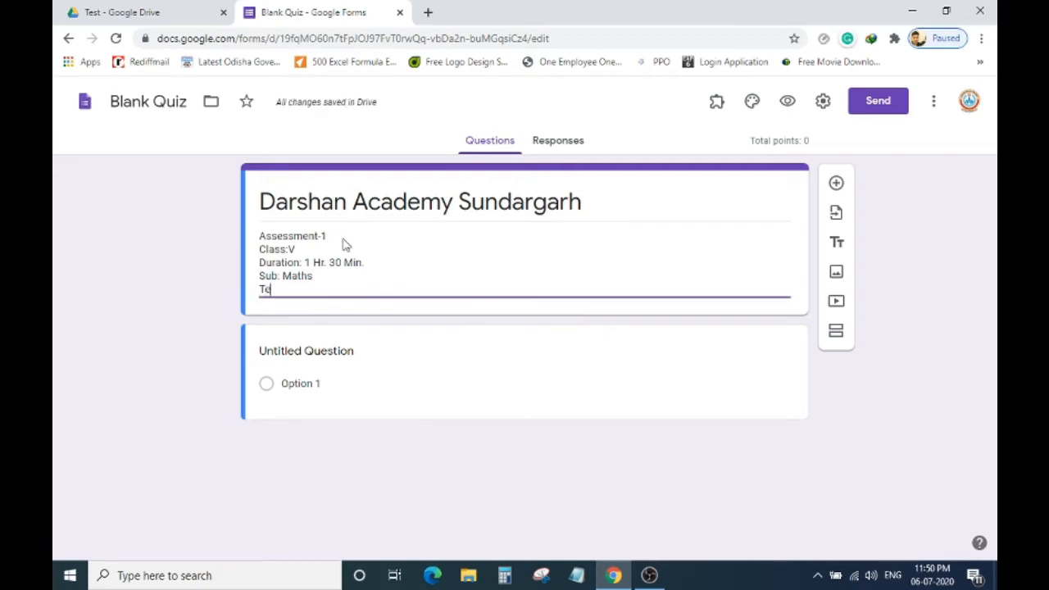
pyautogui.write('acher ')
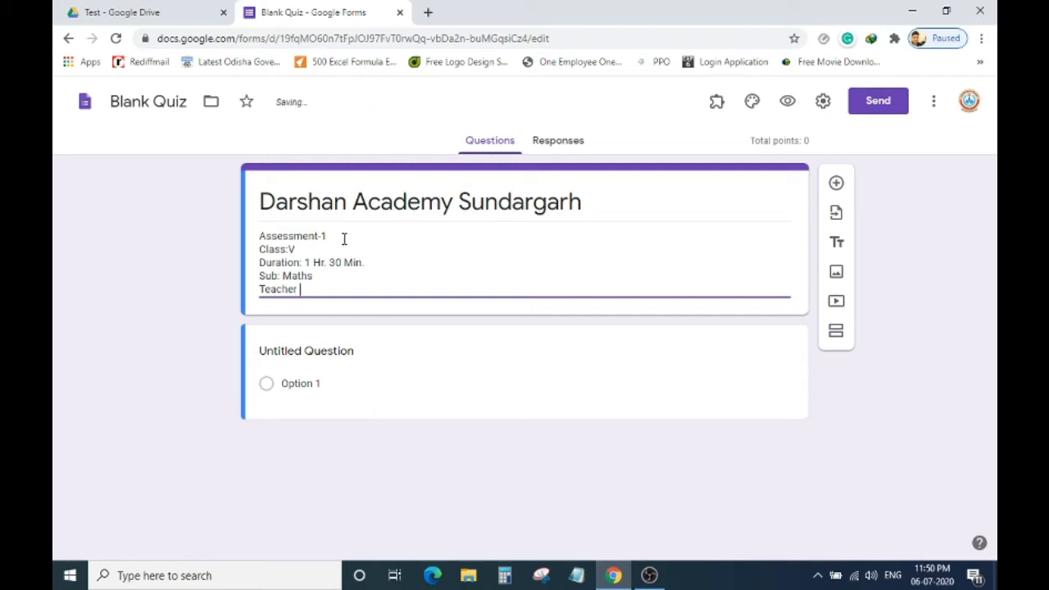
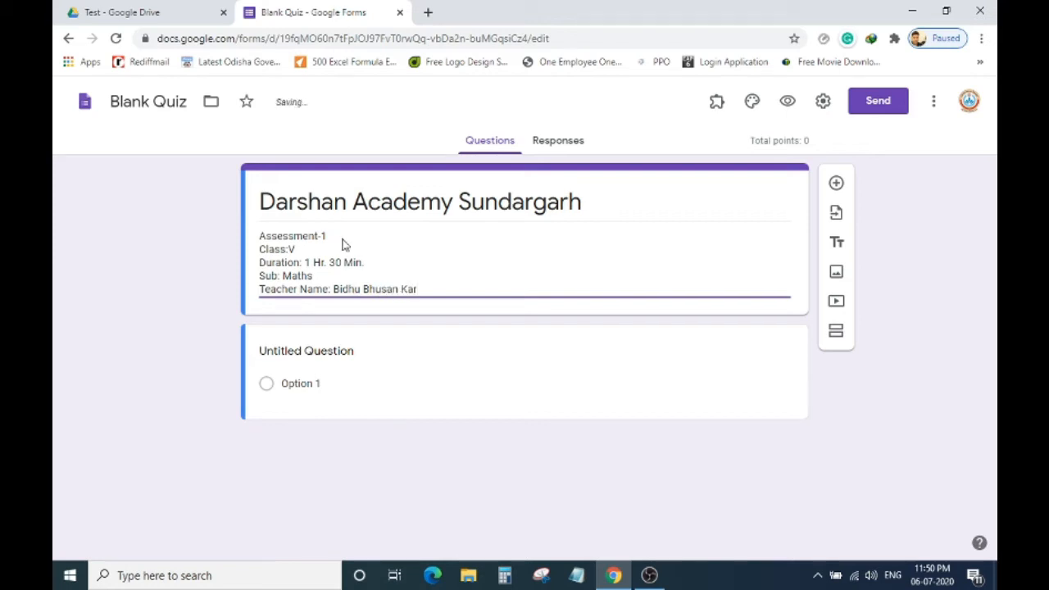
# Title the first question "Student's Name".
pyautogui.click(360, 354)
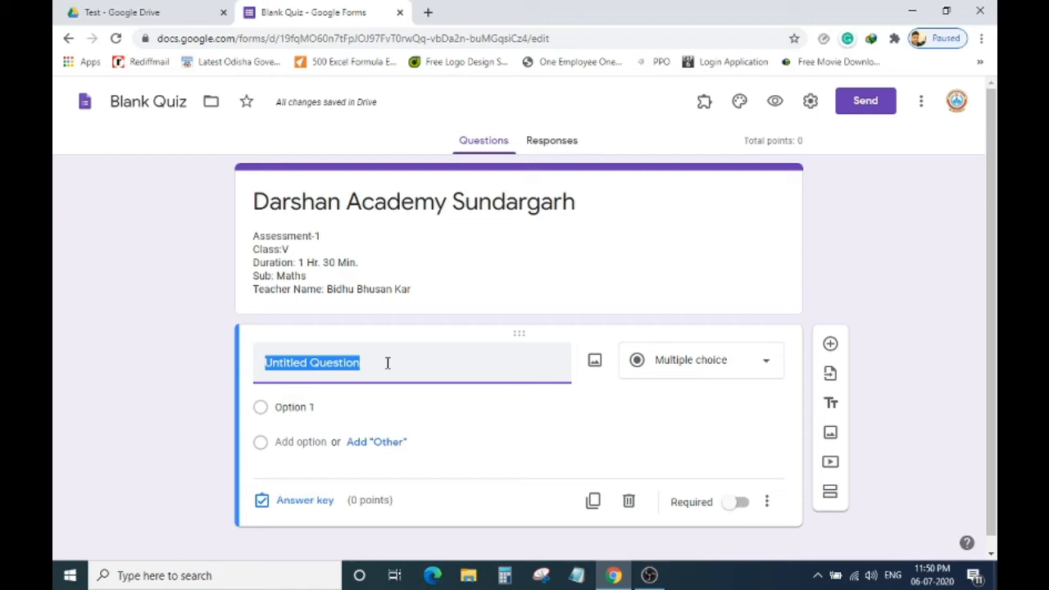
pyautogui.write('Stu')
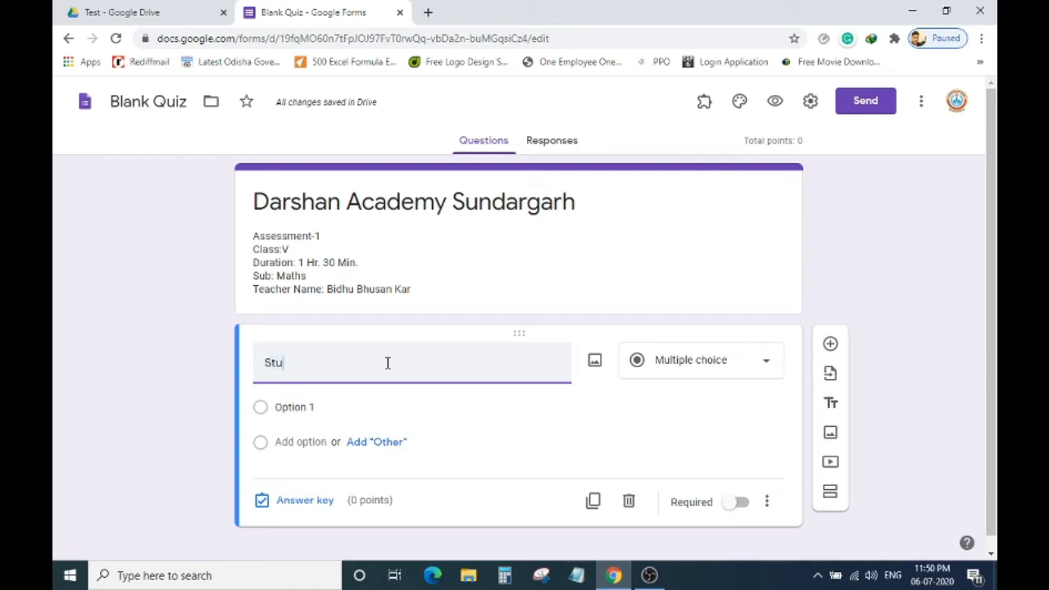
pyautogui.write("dents'")
pyautogui.press('BackSpace')
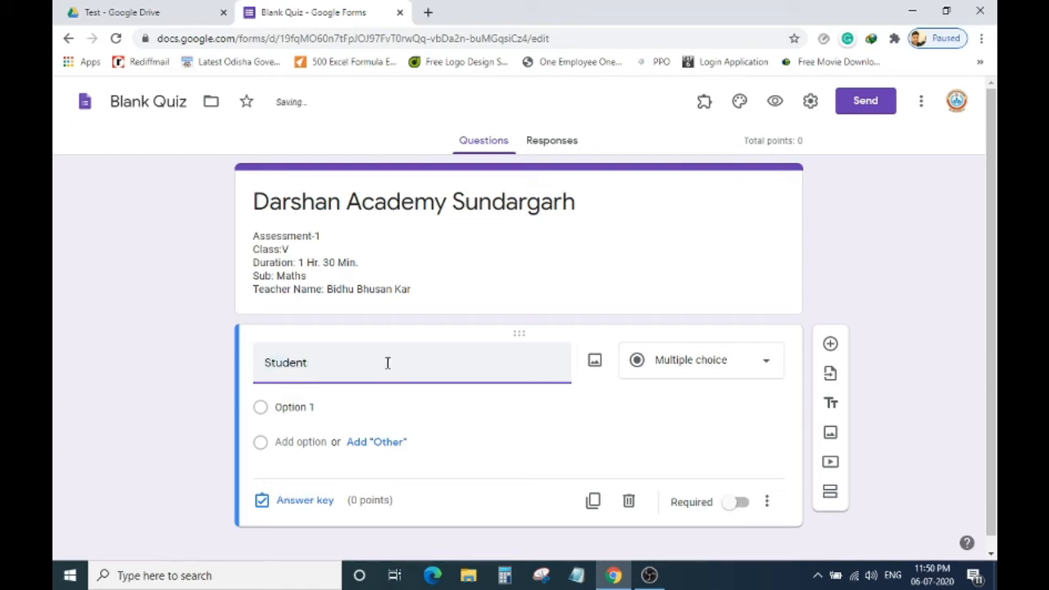
pyautogui.write("'s Name")
# Make Student's Name a required Short answer question.
pyautogui.click(767, 369)
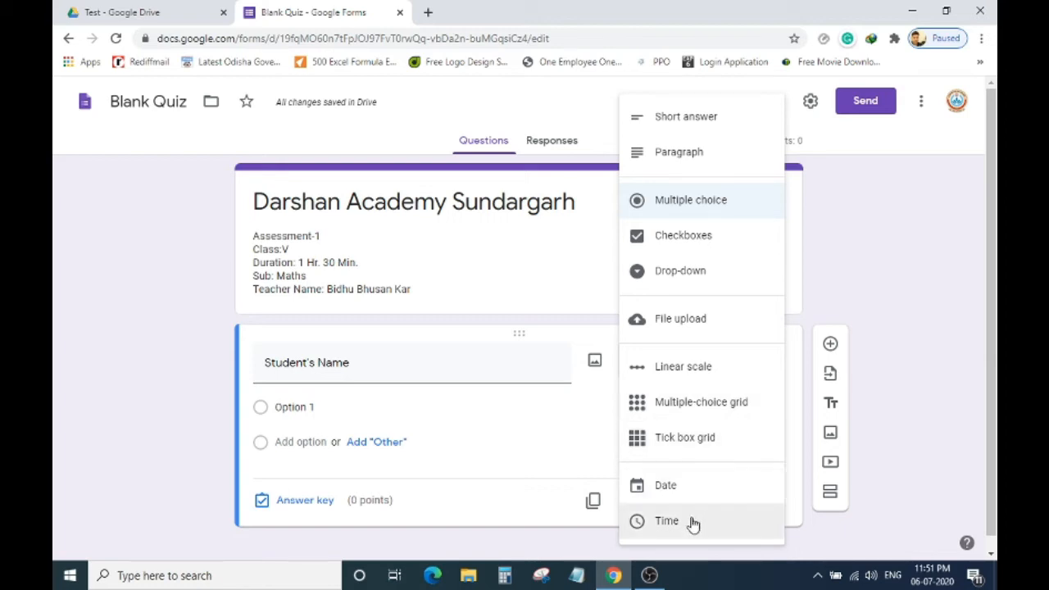
pyautogui.click(707, 130)
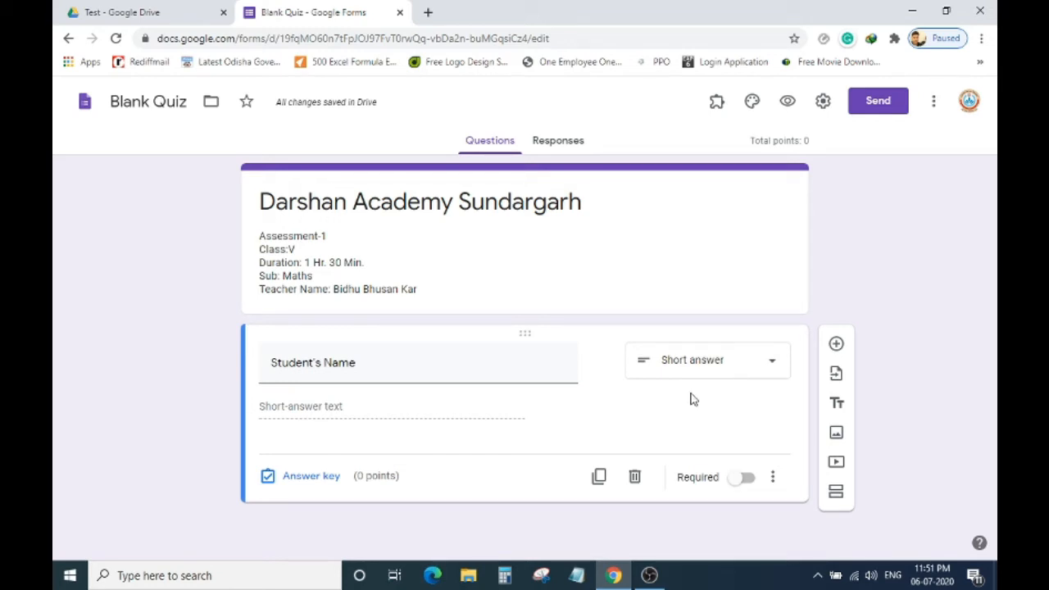
pyautogui.click(746, 479)
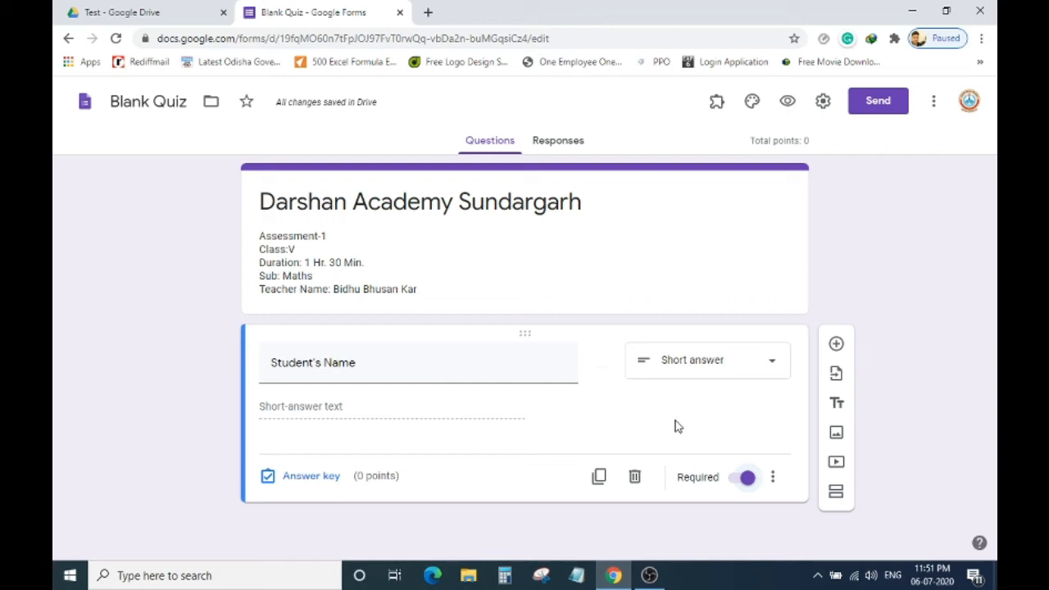
pyautogui.click(773, 482)
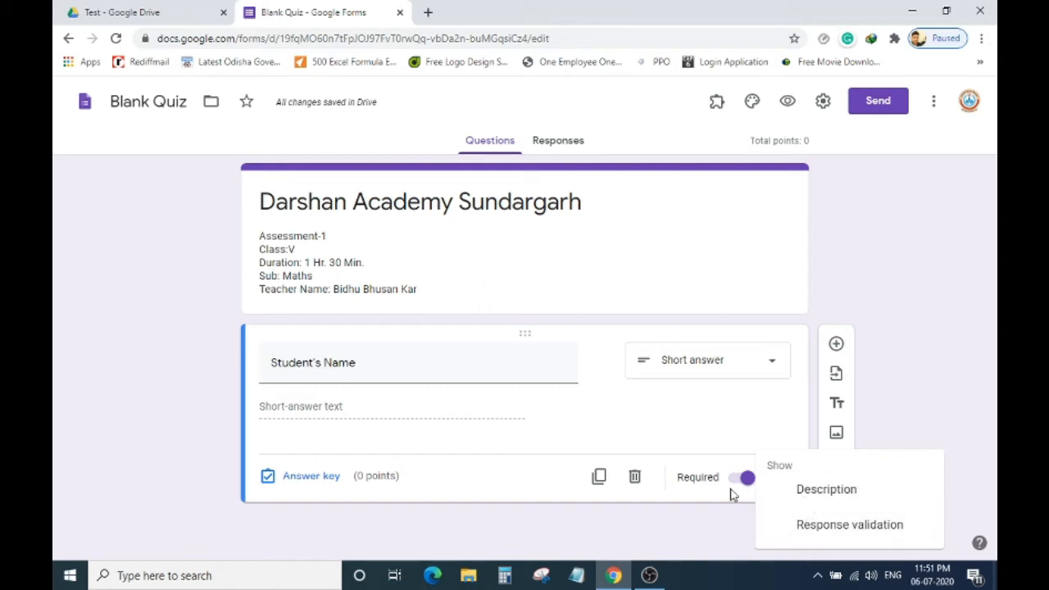
pyautogui.click(475, 490)
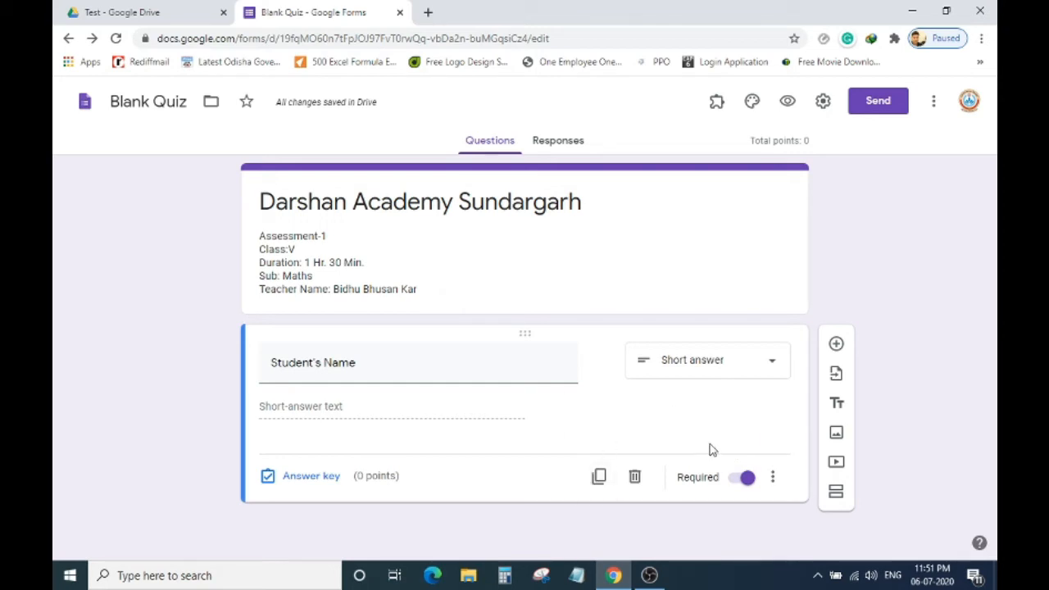
# Add a required Short answer question 'Enter Mobile Number' with Is number validation.
pyautogui.click(837, 345)
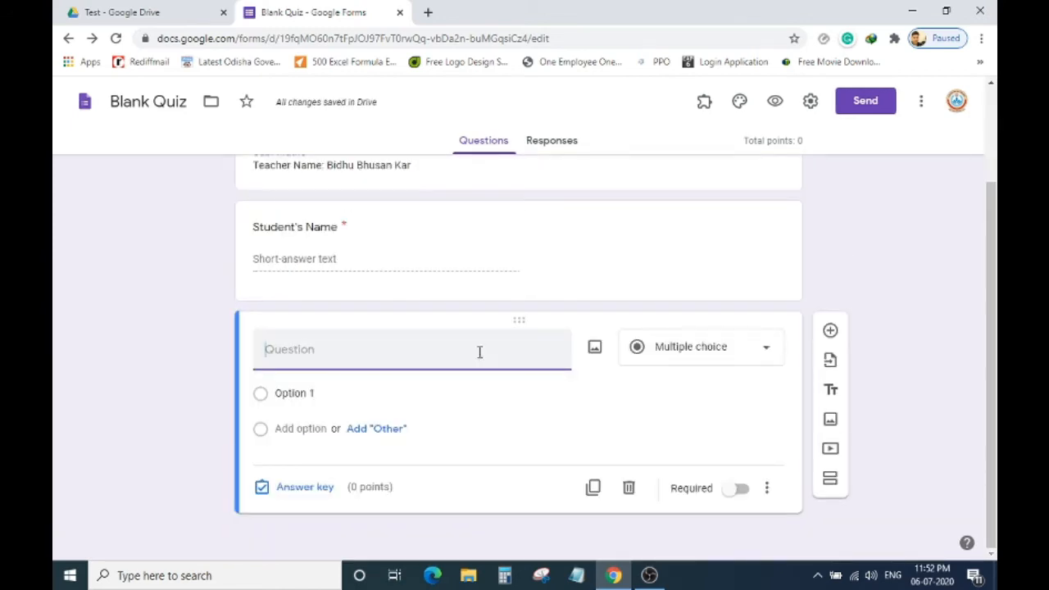
pyautogui.write('Enter ')
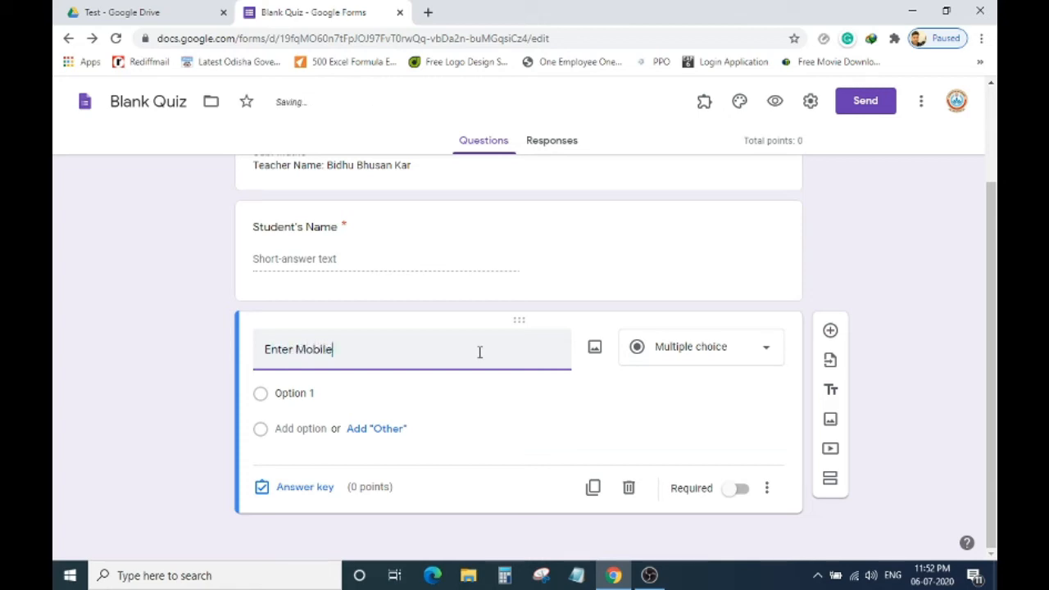
pyautogui.write('Mobile Numbe')
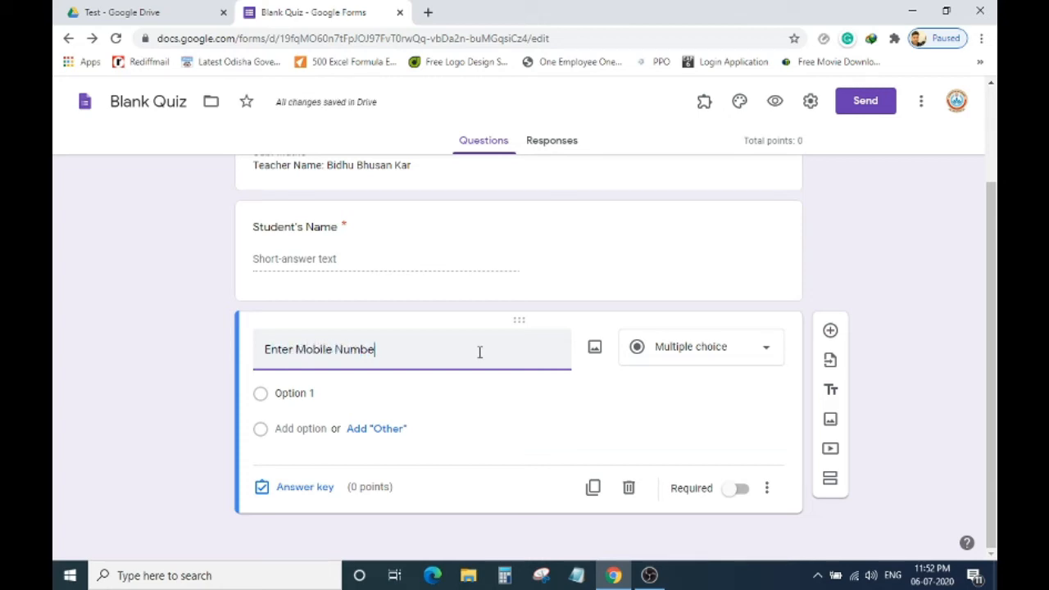
pyautogui.write('r')
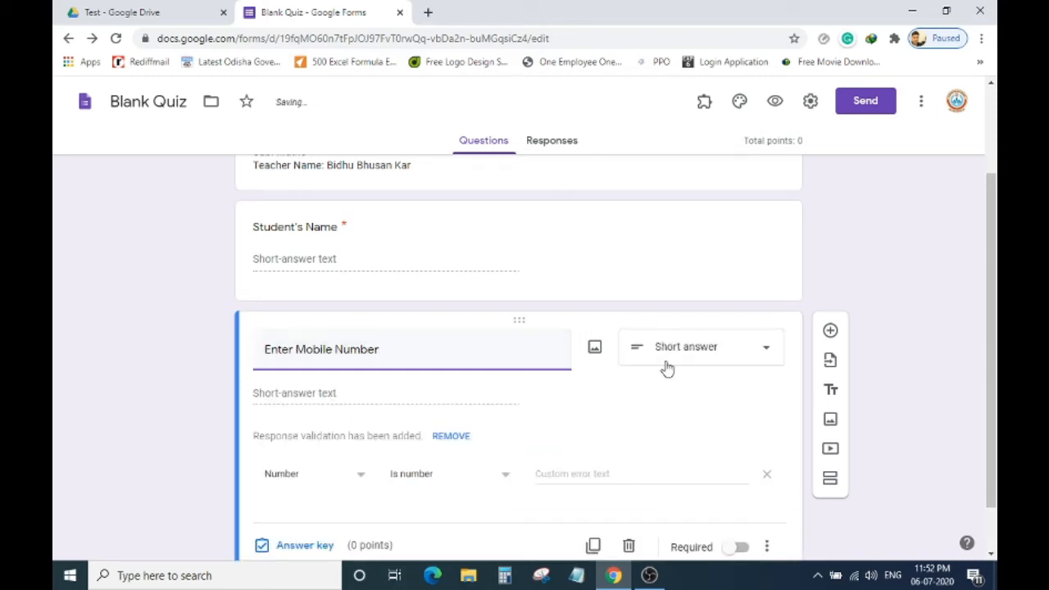
pyautogui.click(702, 363)
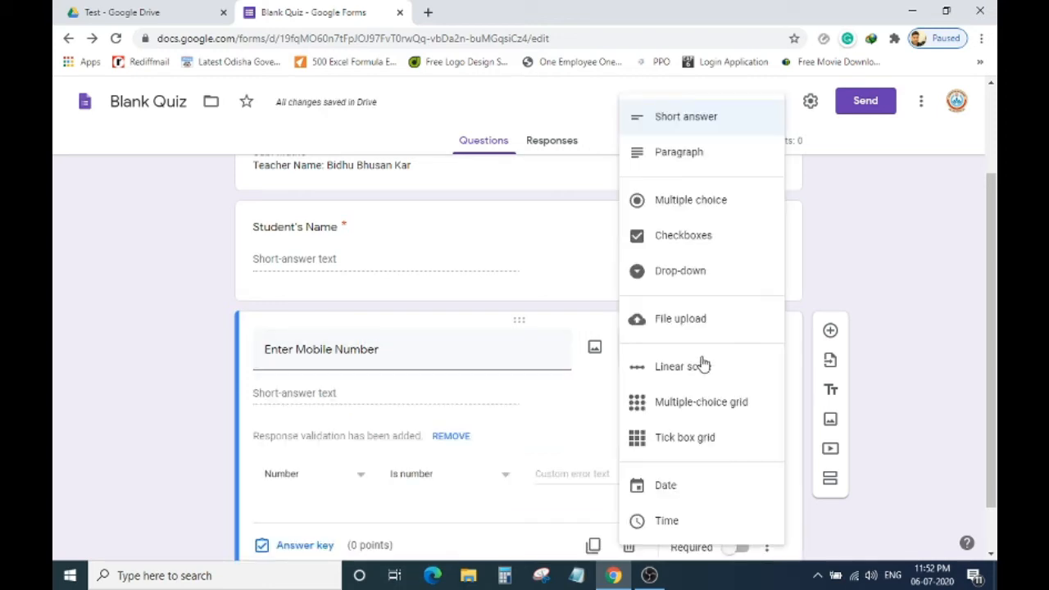
pyautogui.click(706, 125)
pyautogui.scroll(-2, 546, 373)
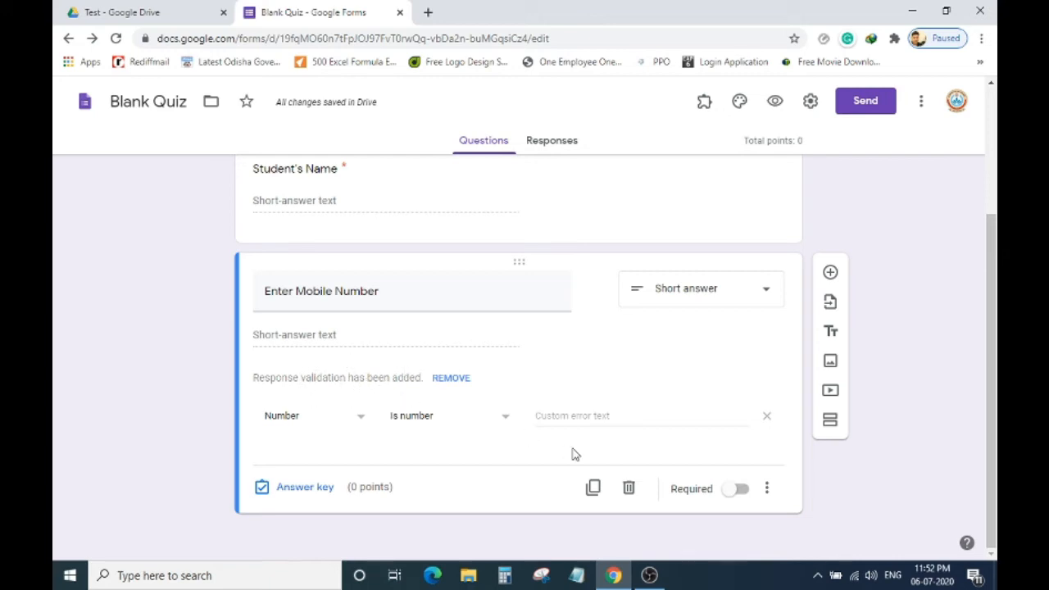
pyautogui.click(740, 489)
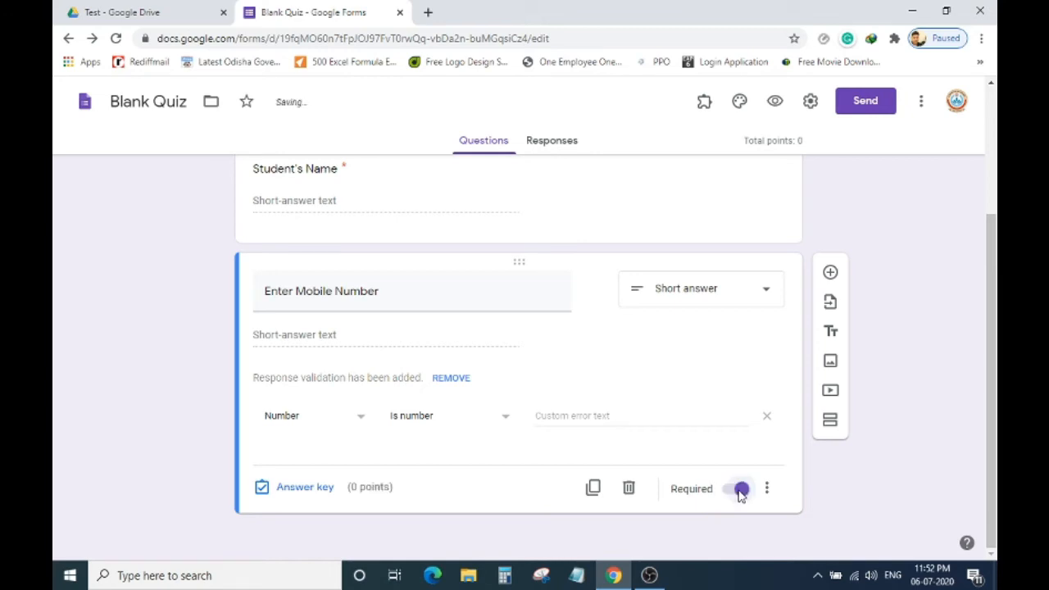
pyautogui.scroll(3, 732, 340)
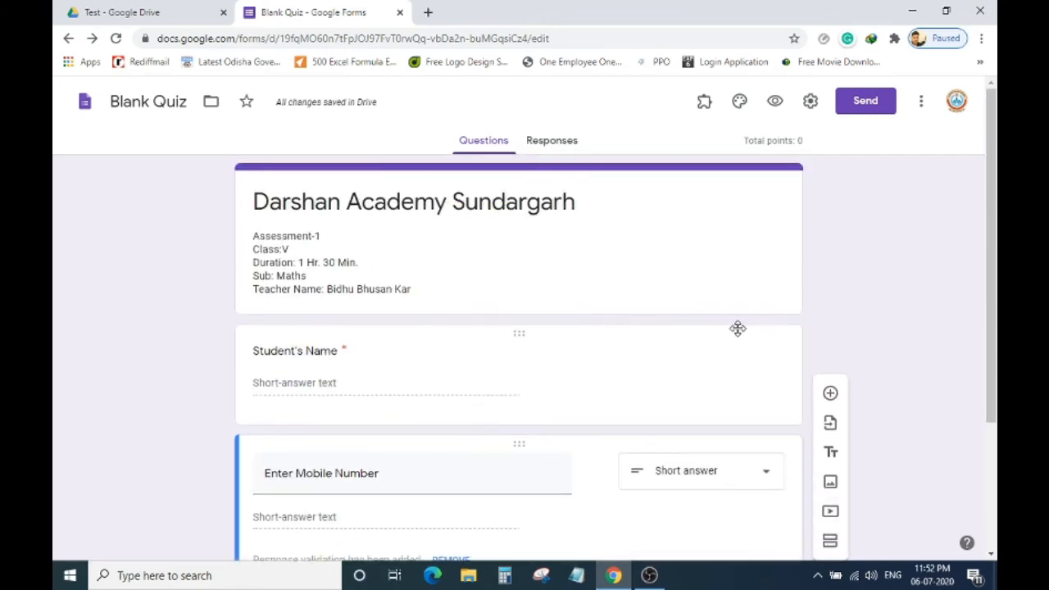
pyautogui.scroll(-2, 737, 332)
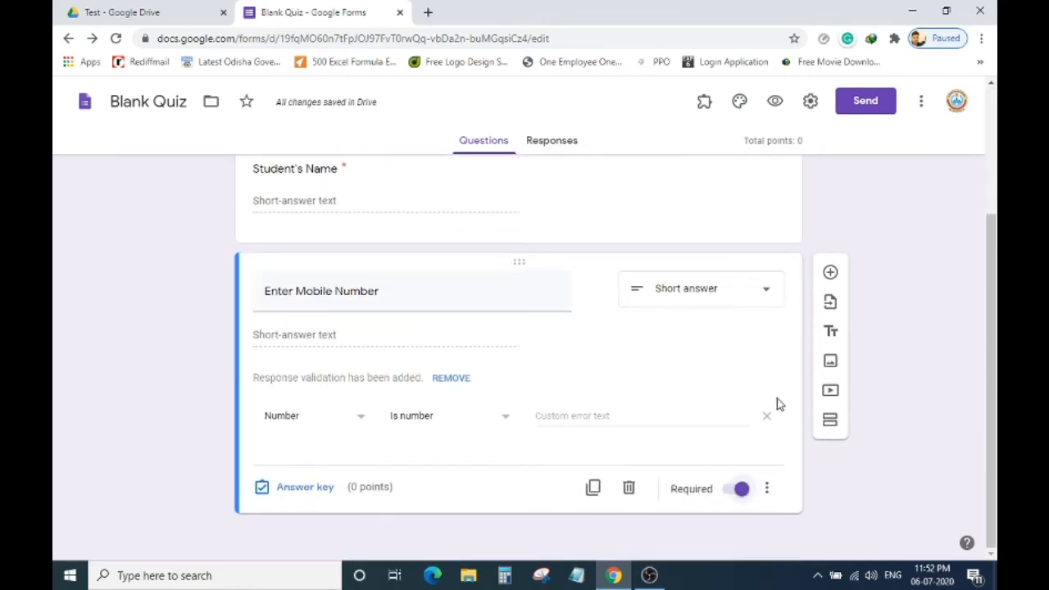
# Browse the existing forms in Select form, checking the Previously selected list.
pyautogui.click(831, 305)
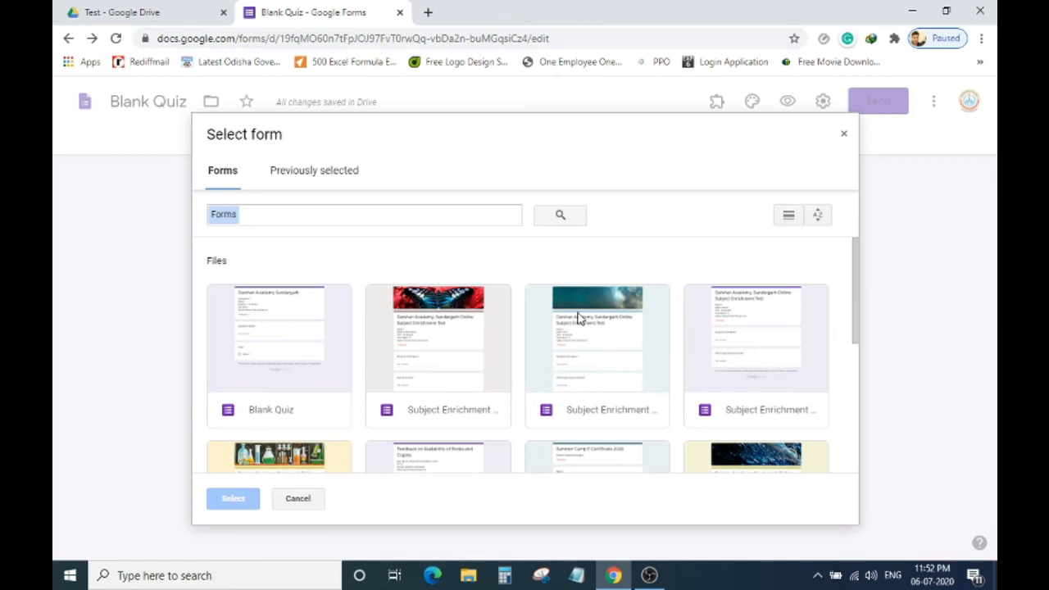
pyautogui.scroll(-5, 560, 311)
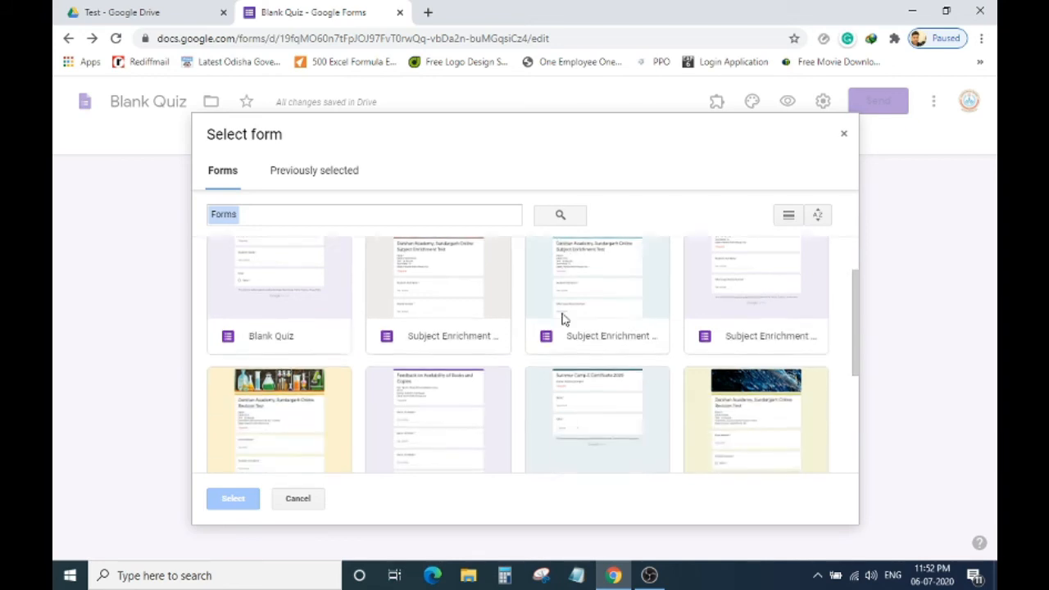
pyautogui.scroll(5, 560, 316)
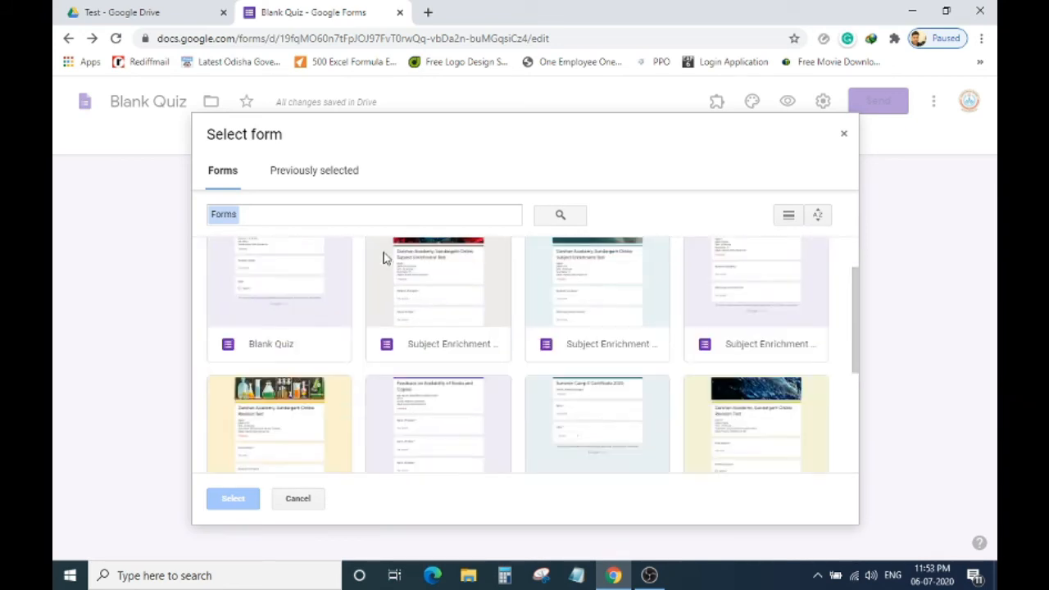
pyautogui.click(328, 175)
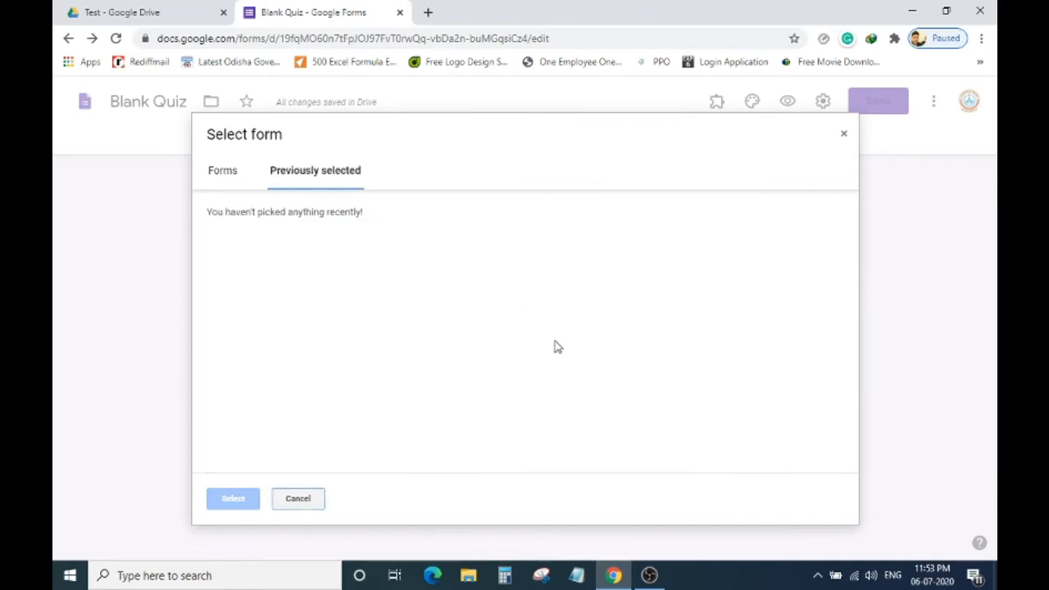
pyautogui.click(232, 174)
# Cancel the Select form dialog without importing any questions.
pyautogui.click(298, 498)
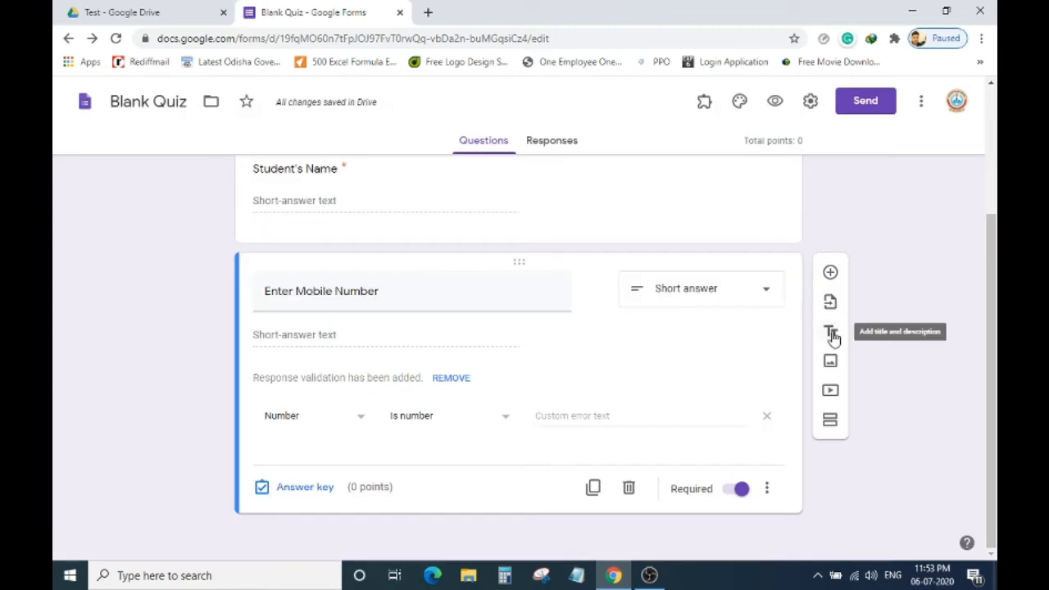
pyautogui.scroll(2, 714, 253)
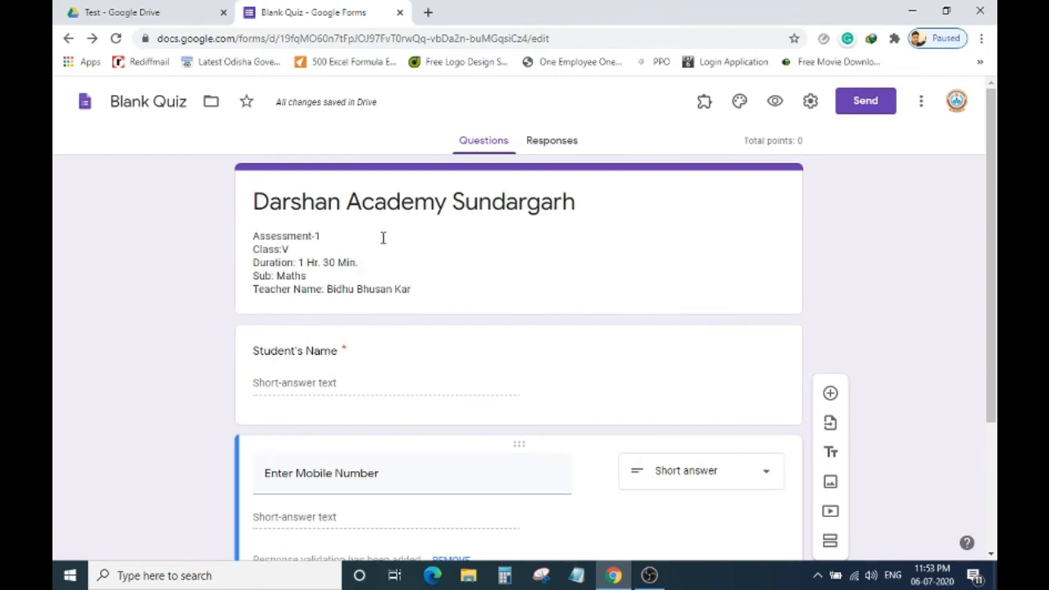
pyautogui.scroll(-2, 435, 266)
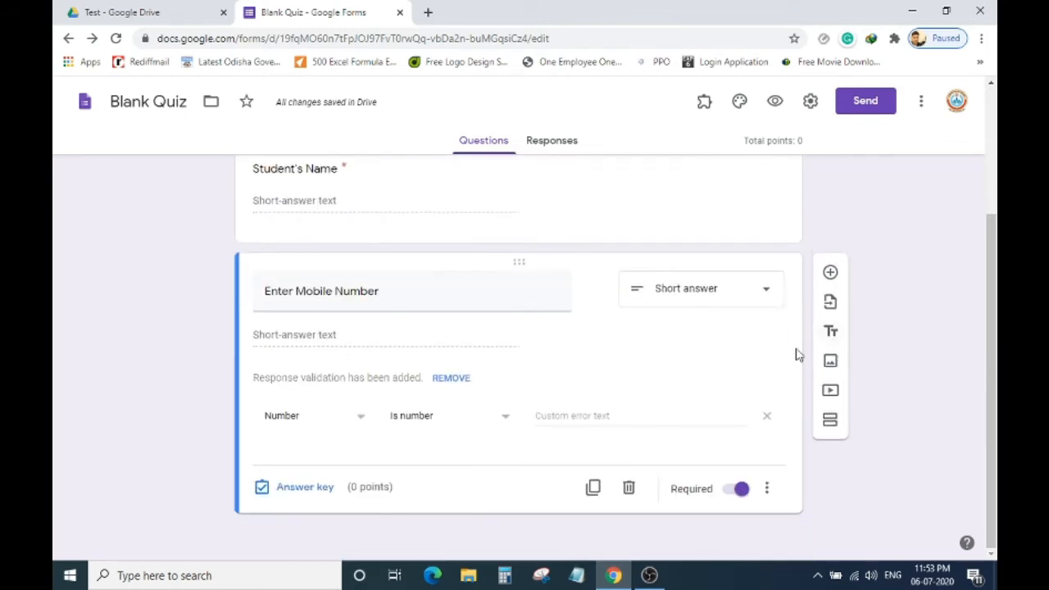
# Dismiss the Add video dialog with no video and add a second section.
pyautogui.click(830, 394)
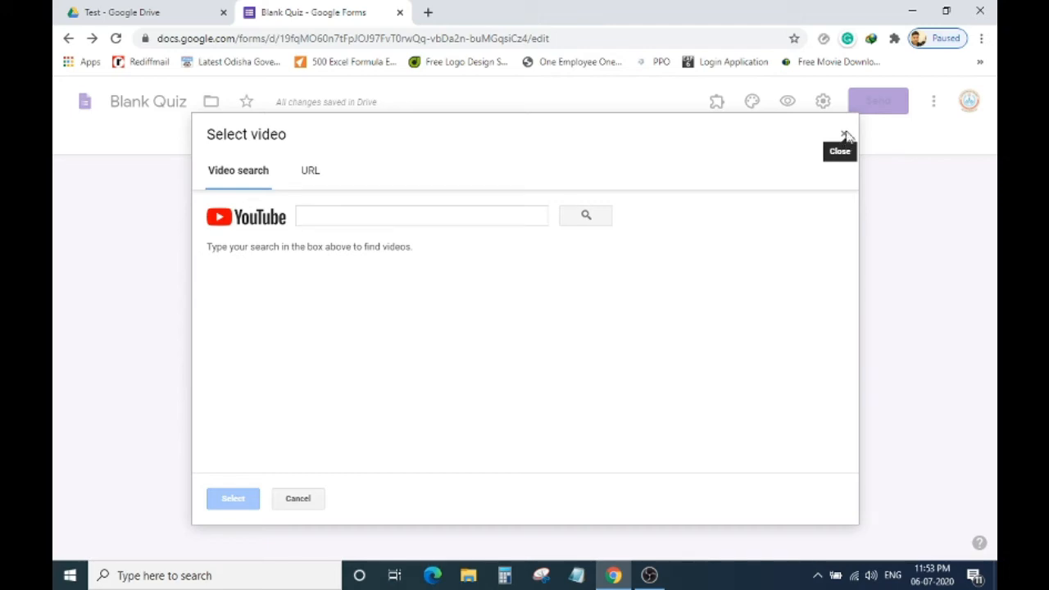
pyautogui.click(845, 136)
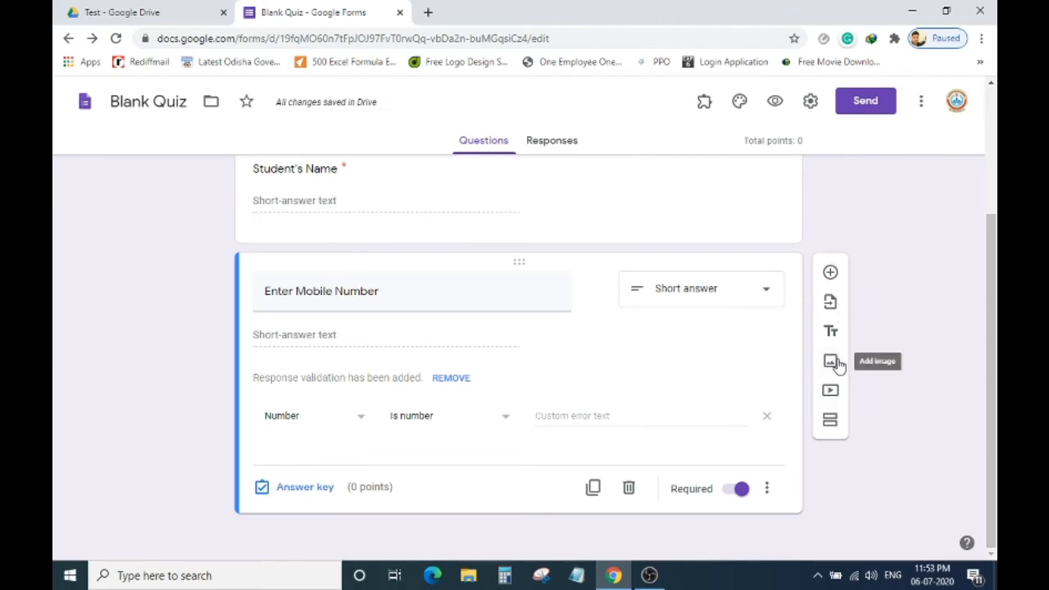
pyautogui.click(831, 421)
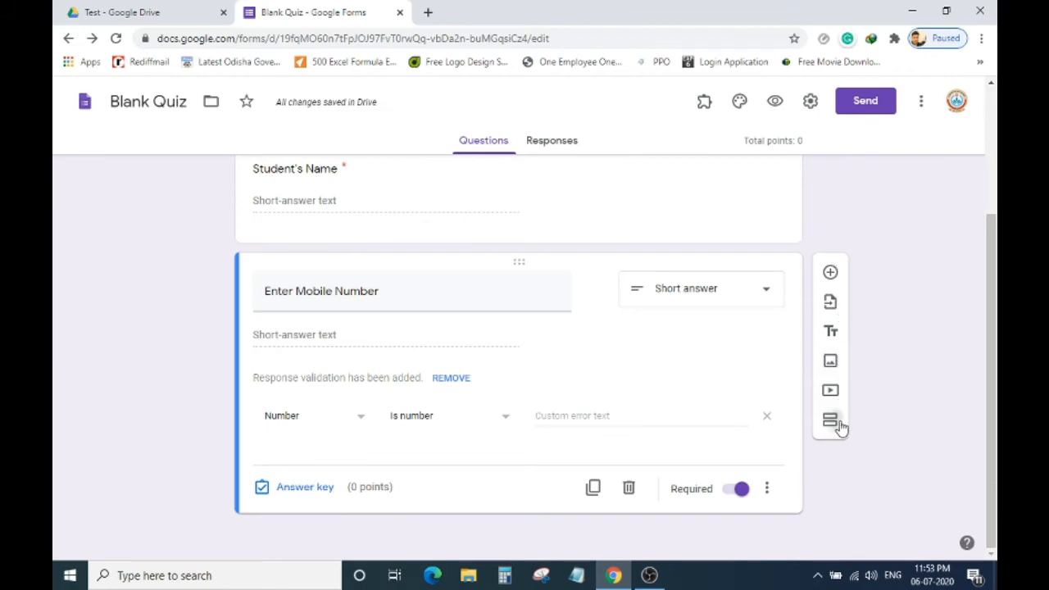
# Title the new section 'Answer All Questions'.
pyautogui.scroll(3, 425, 425)
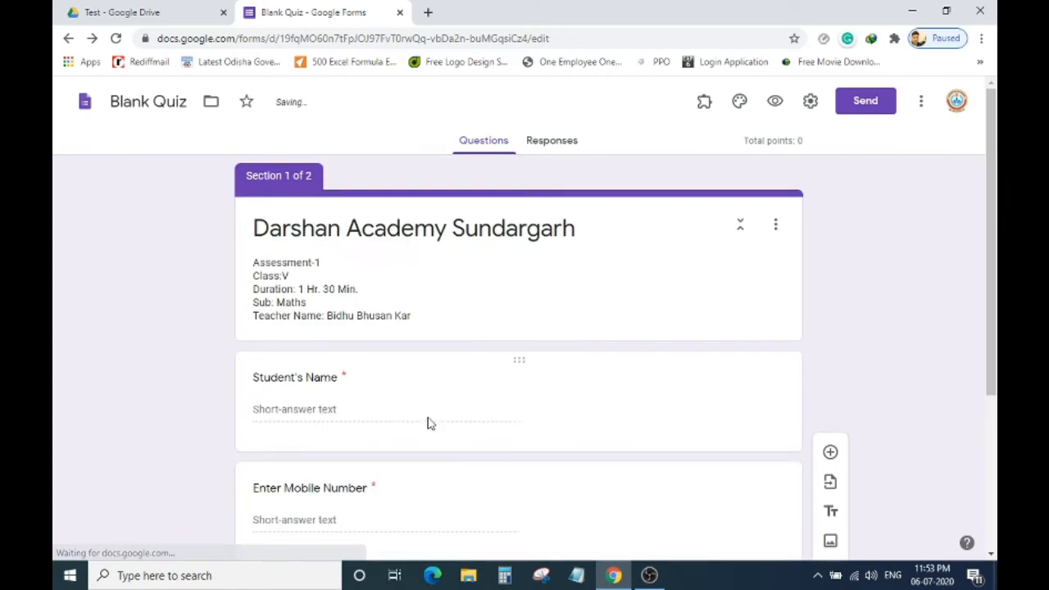
pyautogui.scroll(-1, 437, 270)
pyautogui.scroll(-2, 435, 288)
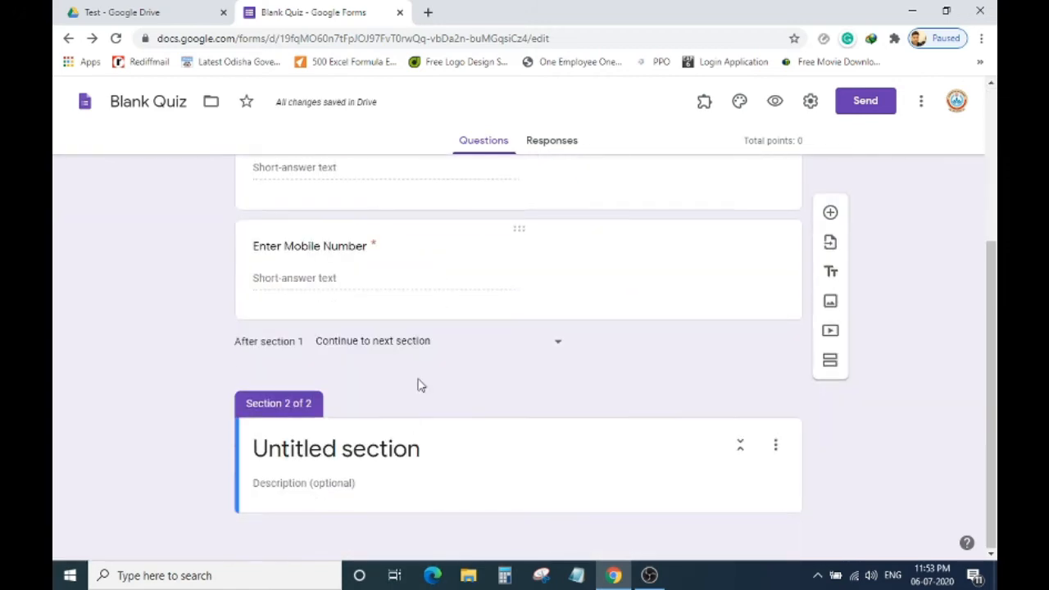
pyautogui.click(419, 449)
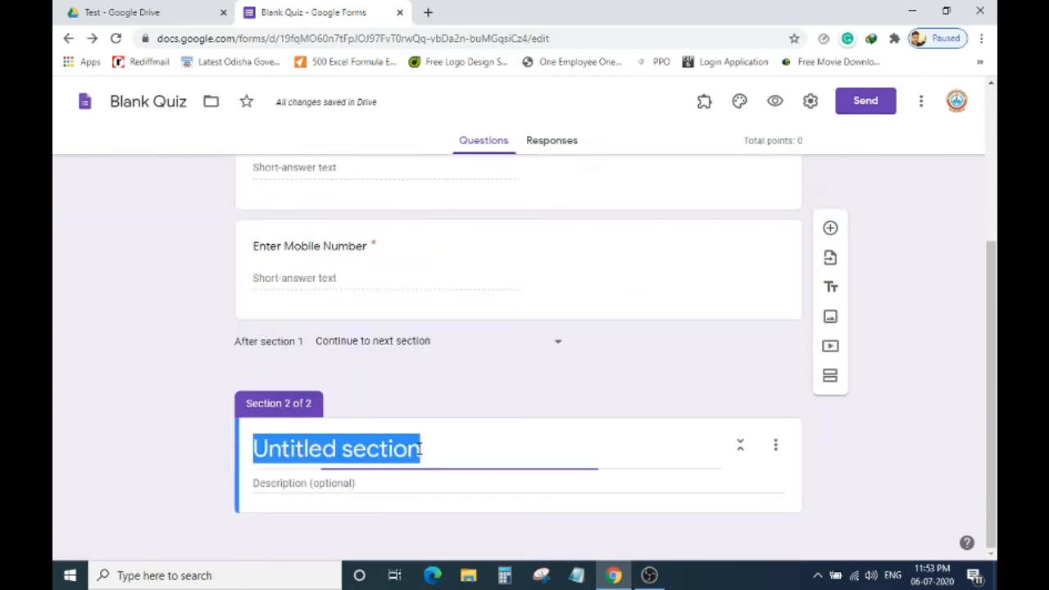
pyautogui.write('Answer')
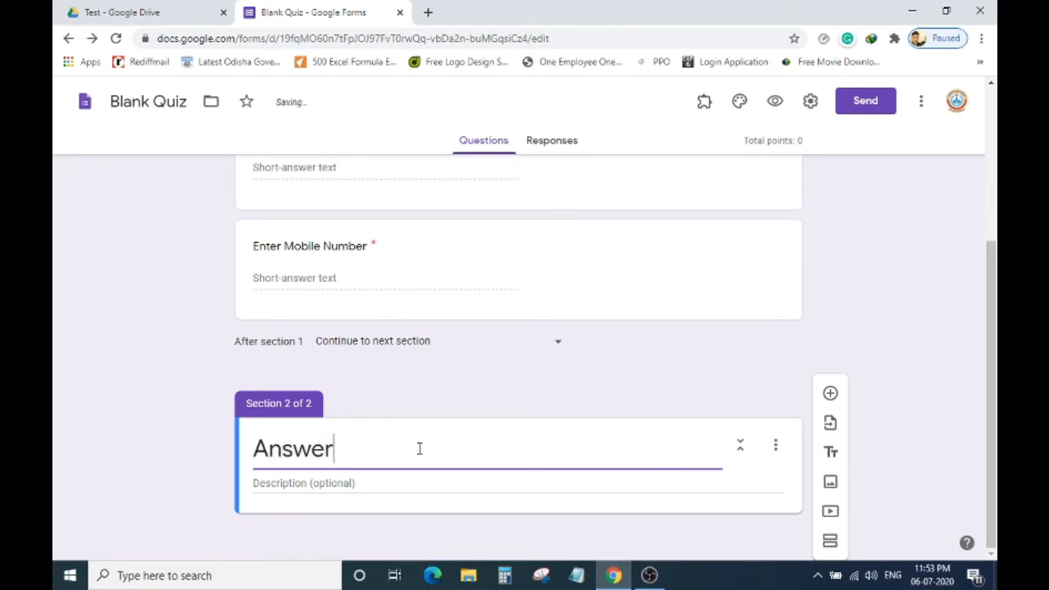
pyautogui.write(' All Questions')
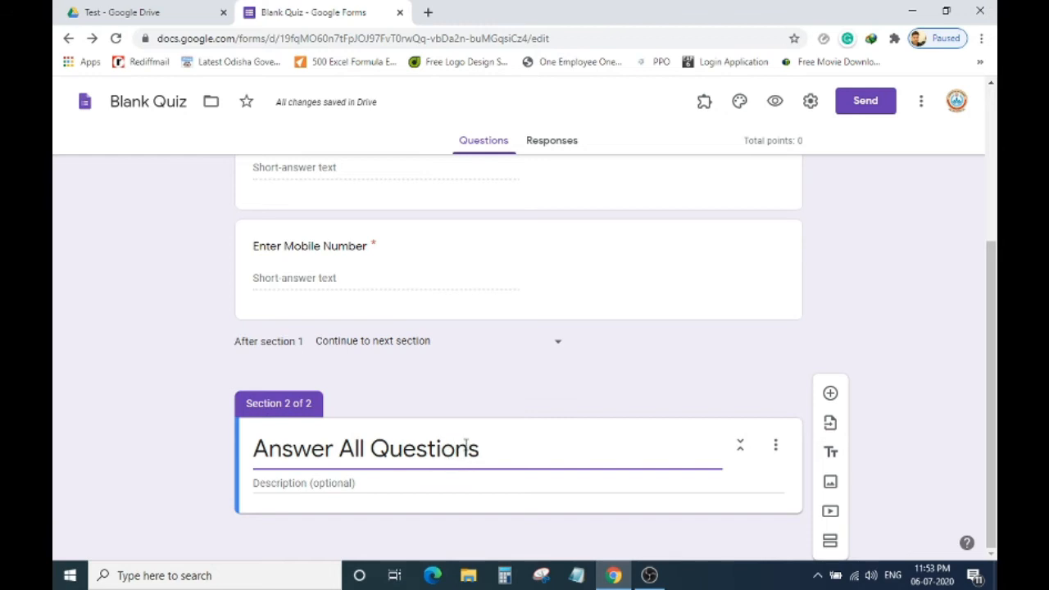
# Add the section description '1. Each Questions are having 1 Marks.' and a new question.
pyautogui.click(364, 485)
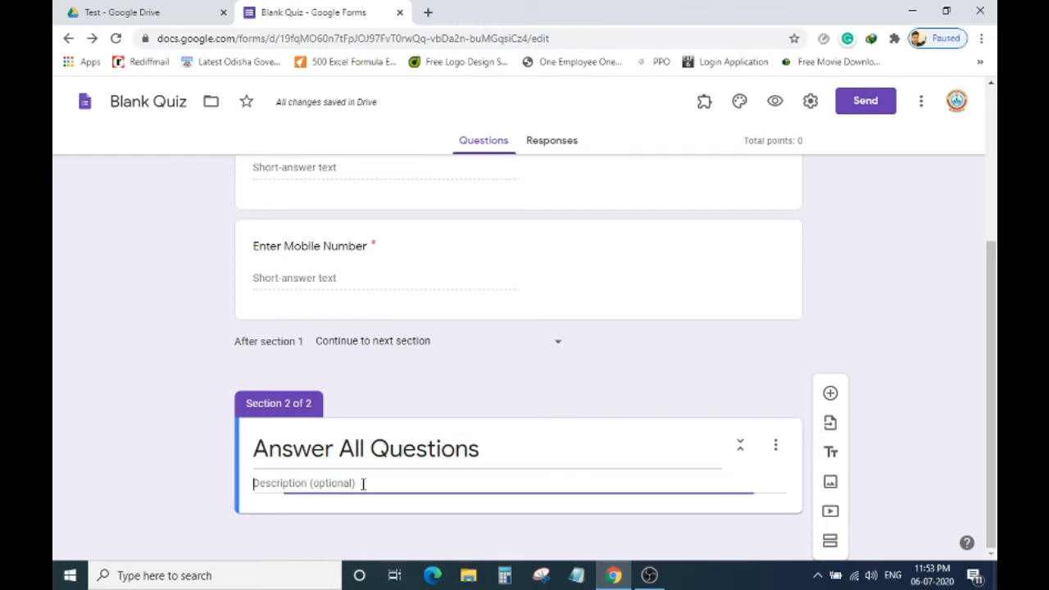
pyautogui.write('1.')
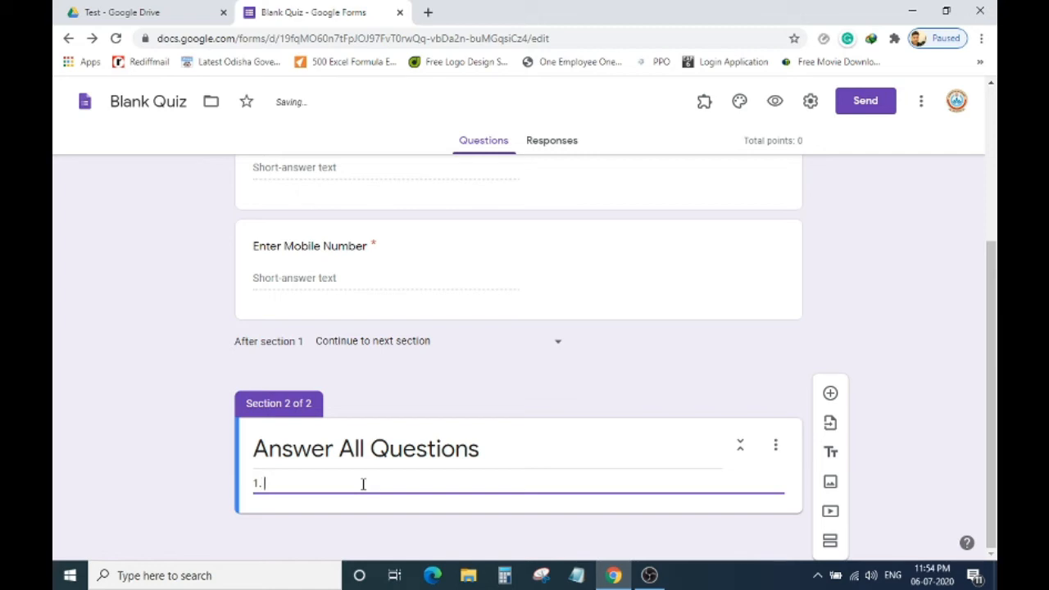
pyautogui.write(' Each Questions are')
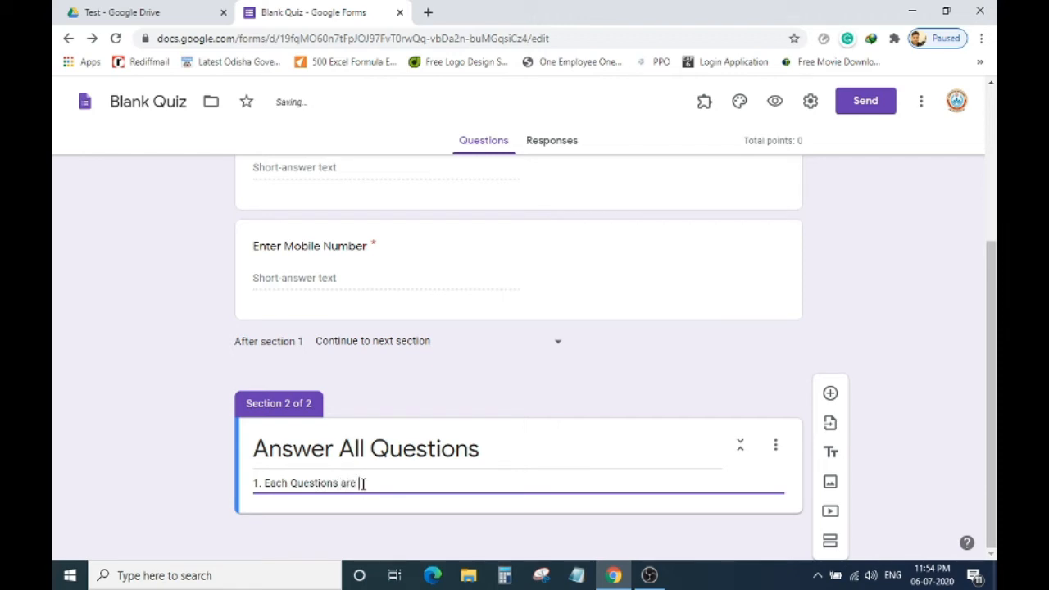
pyautogui.write('ing 1 Marks.')
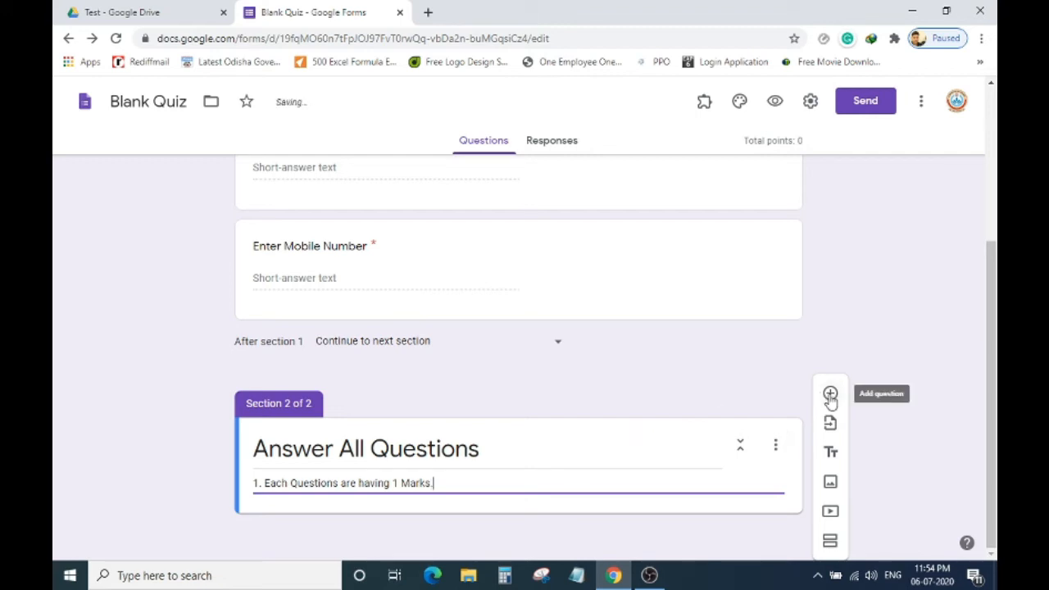
pyautogui.click(830, 395)
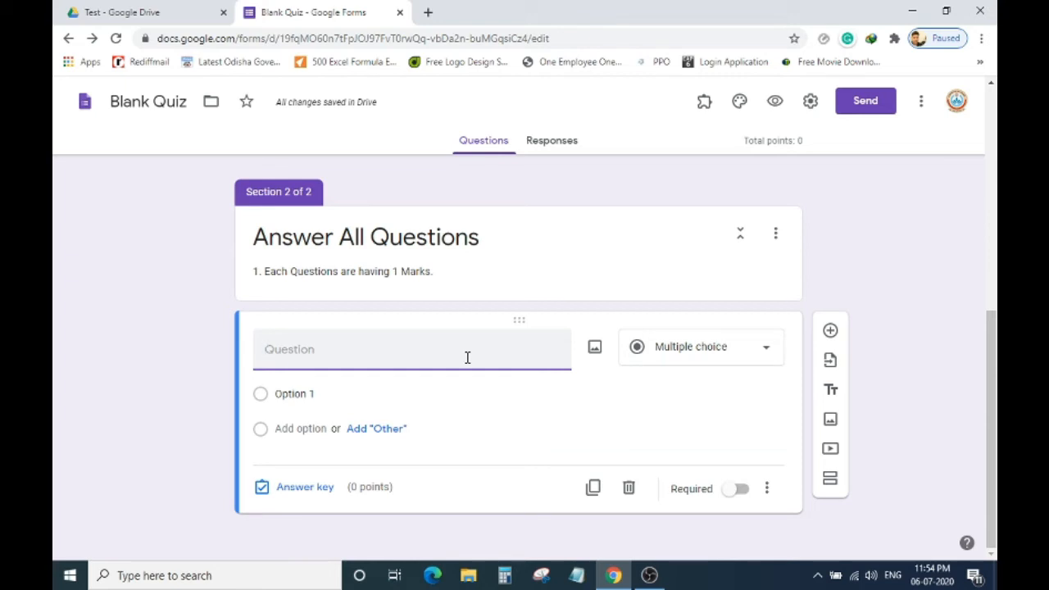
# Enter the question text '(a) What is Computer'.
pyautogui.tripleClick(262, 272)
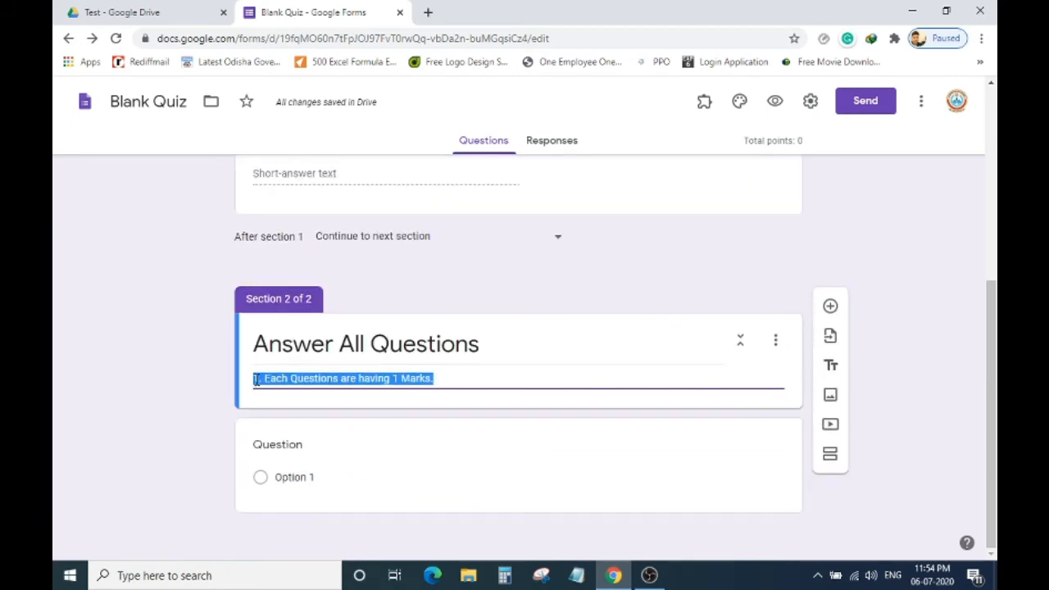
pyautogui.click(257, 378)
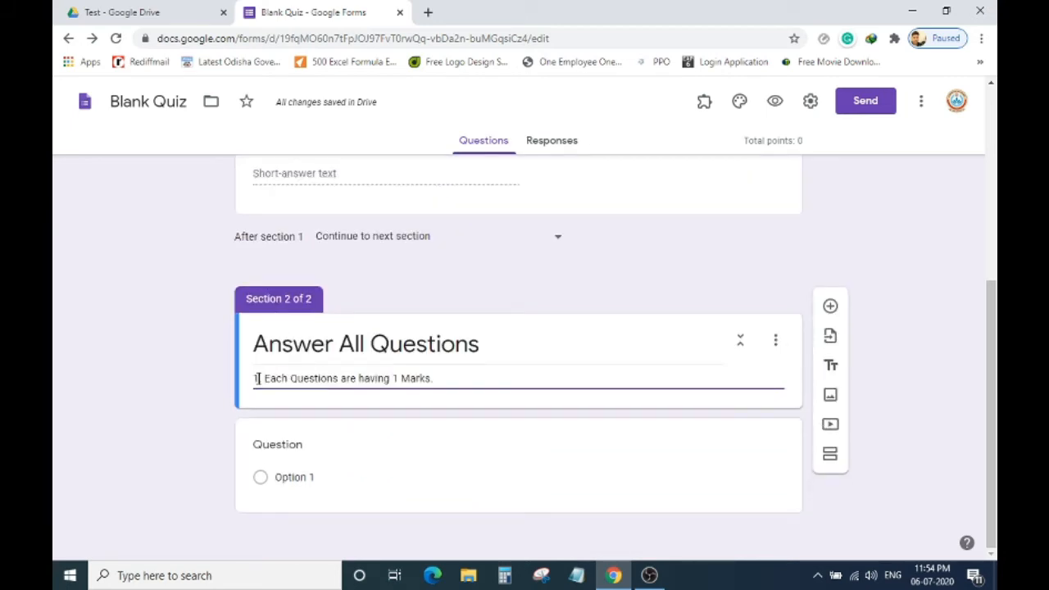
pyautogui.click(340, 447)
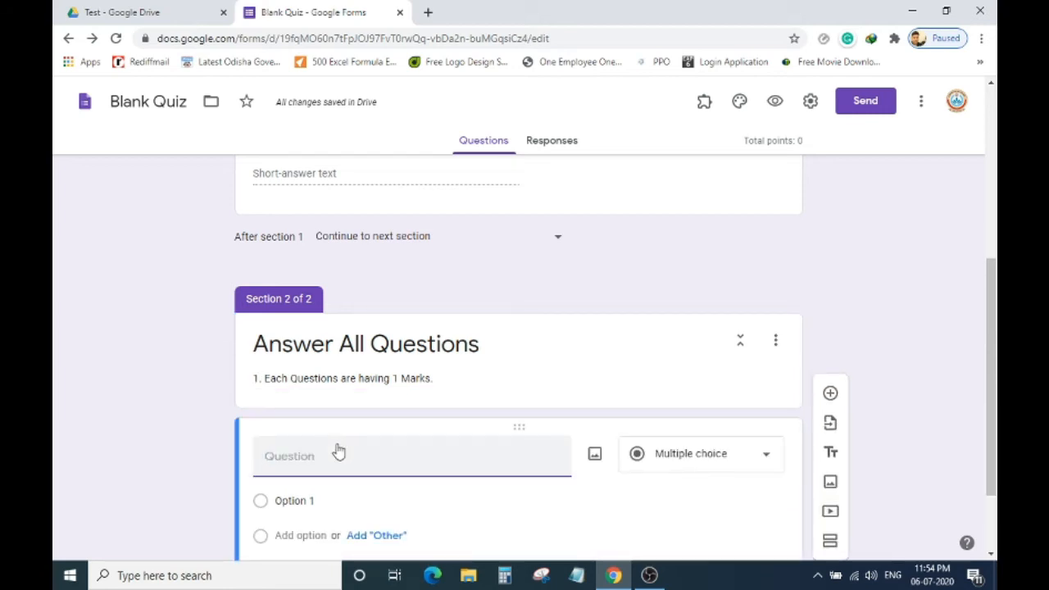
pyautogui.write('(a')
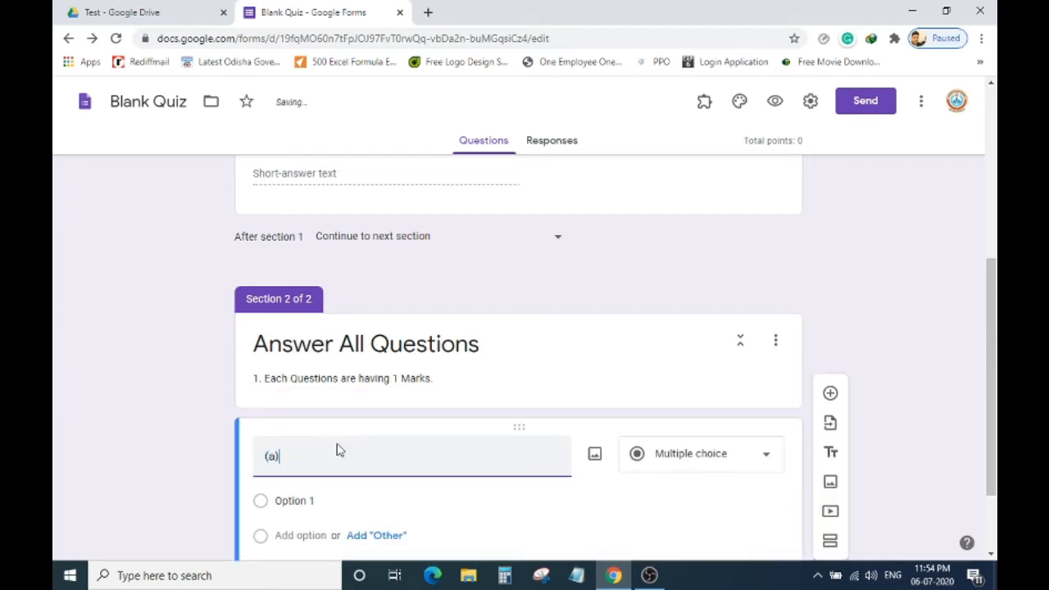
pyautogui.write(') What is Computer')
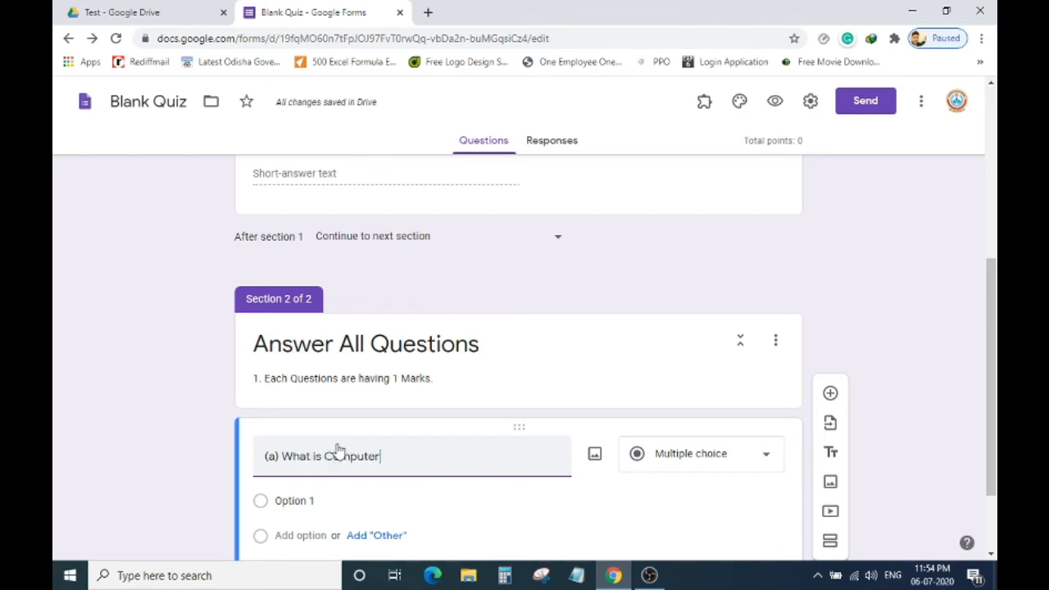
# Fill in options 'A Electronic Machine' and 'A Motor', then add a third option.
pyautogui.scroll(-1, 367, 453)
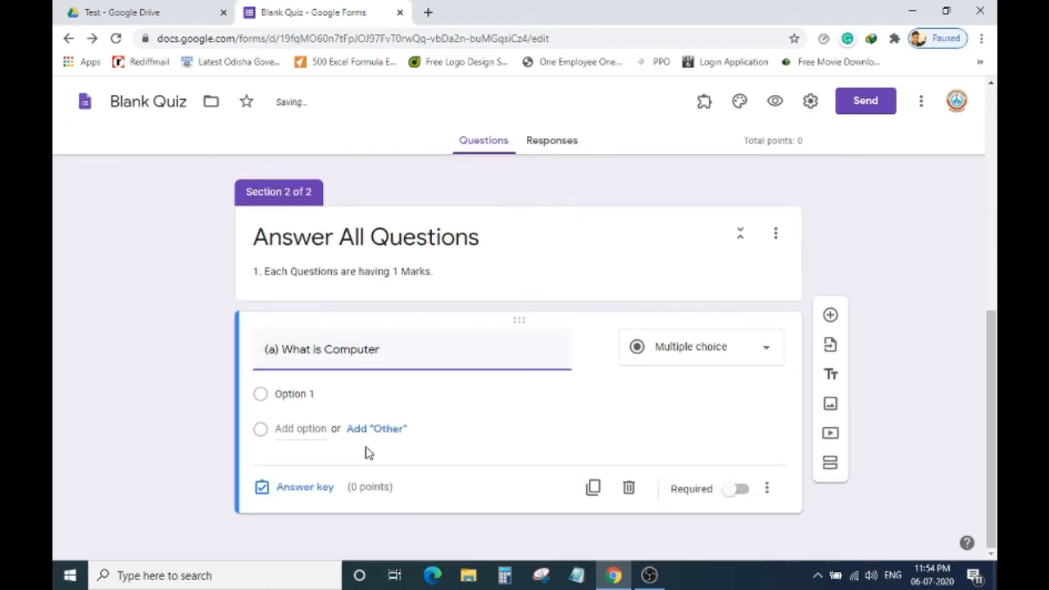
pyautogui.click(348, 396)
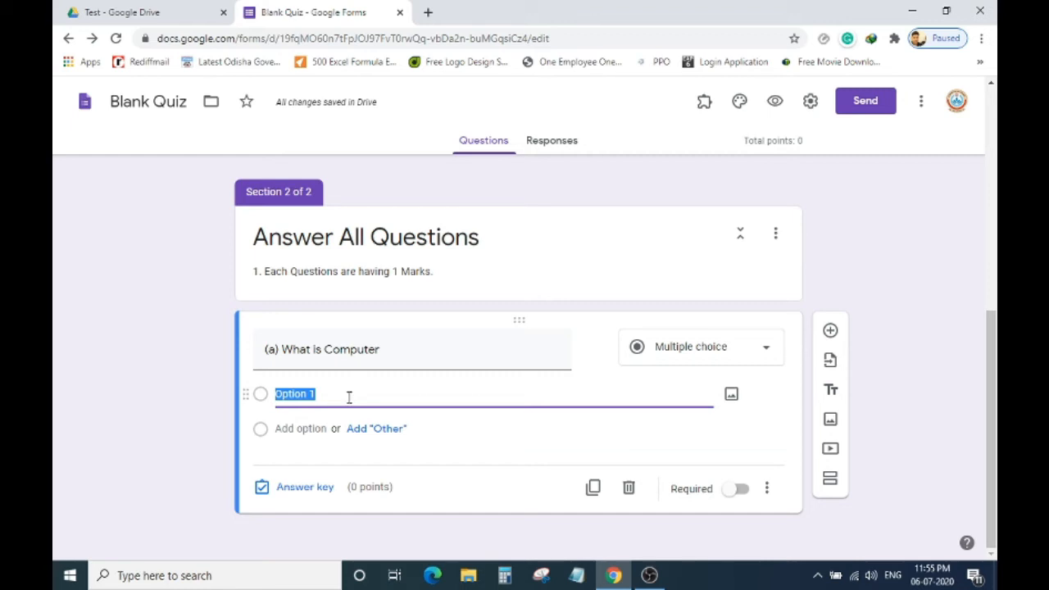
pyautogui.write('a Elect')
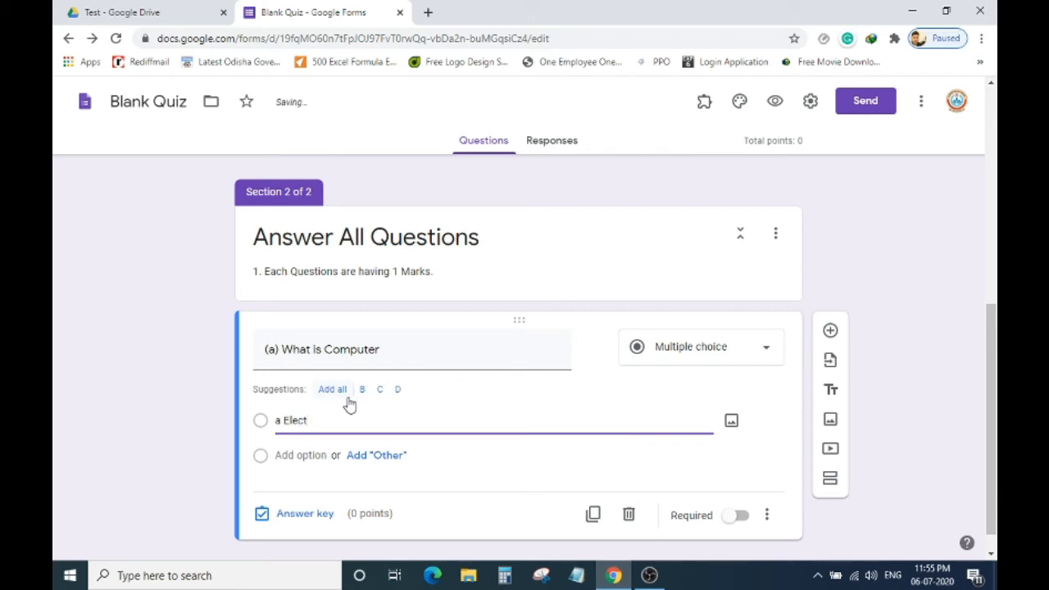
pyautogui.write('ronic Machine')
pyautogui.click(279, 421)
pyautogui.press('BackSpace')
pyautogui.write('A')
pyautogui.click(300, 455)
pyautogui.write('A ')
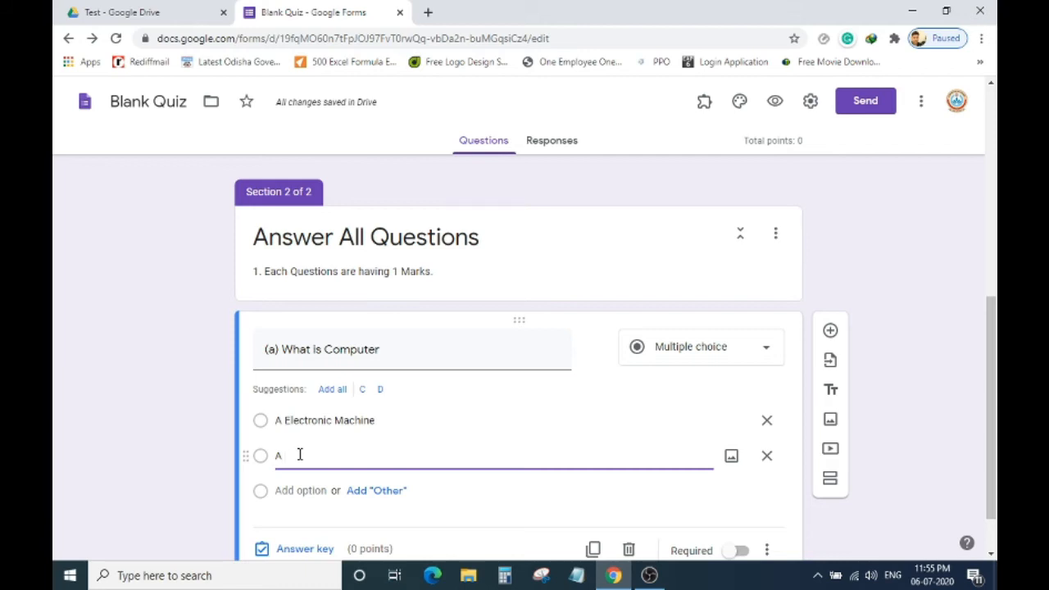
pyautogui.write('Motor')
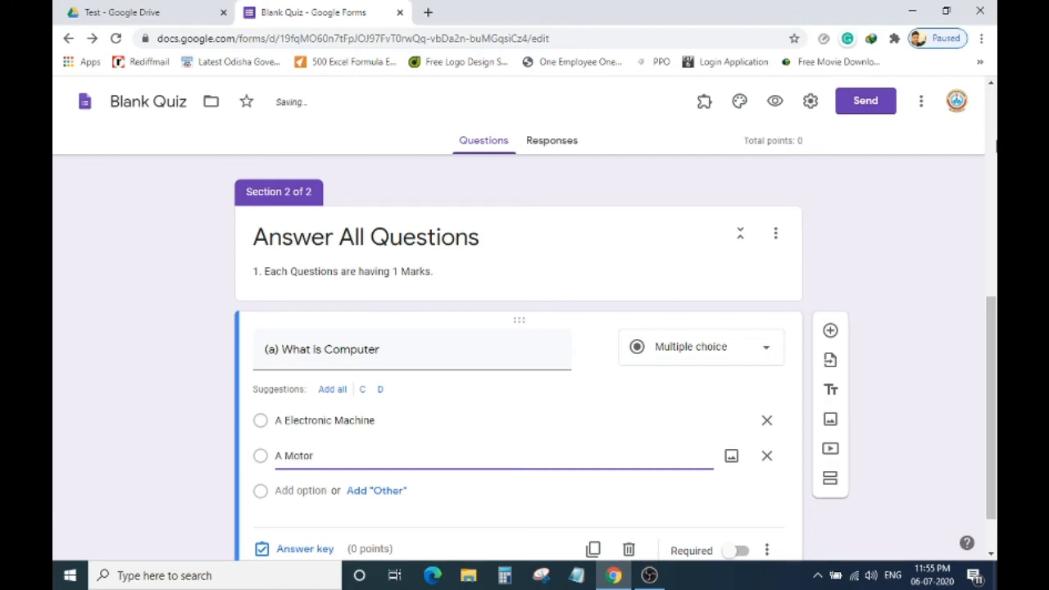
pyautogui.click(303, 492)
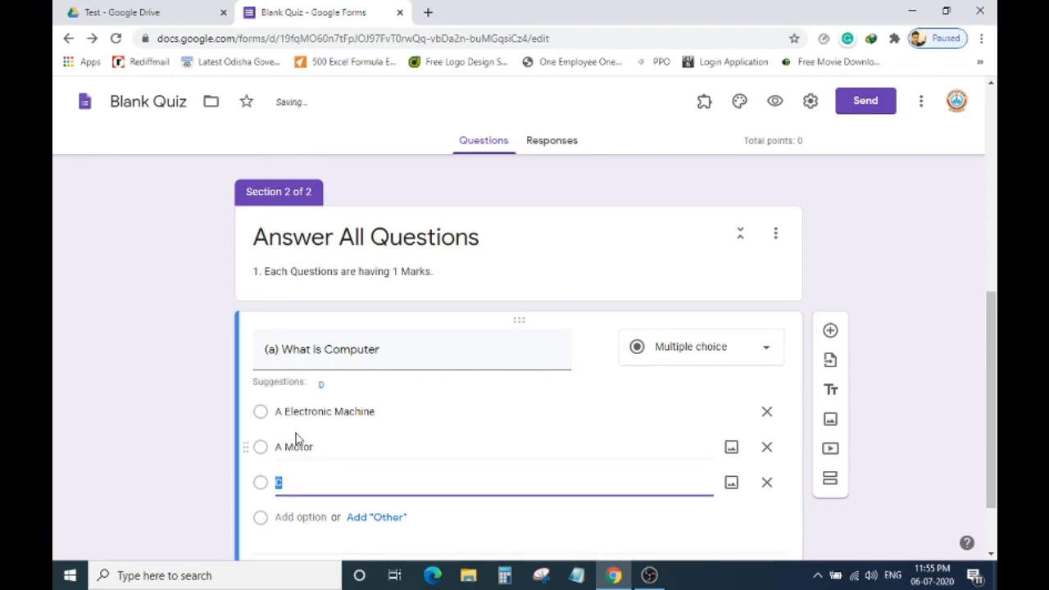
# Change the first two options to 'an Electronic Machine' and 'a Motor'.
pyautogui.click(279, 414)
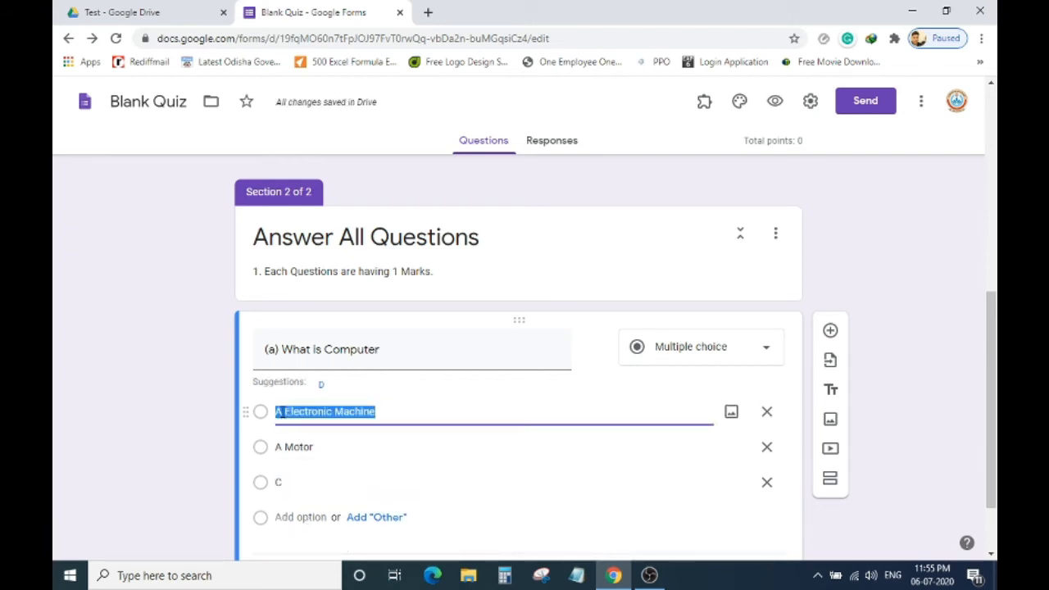
pyautogui.click(286, 412)
pyautogui.press('BackSpace')
pyautogui.write('an')
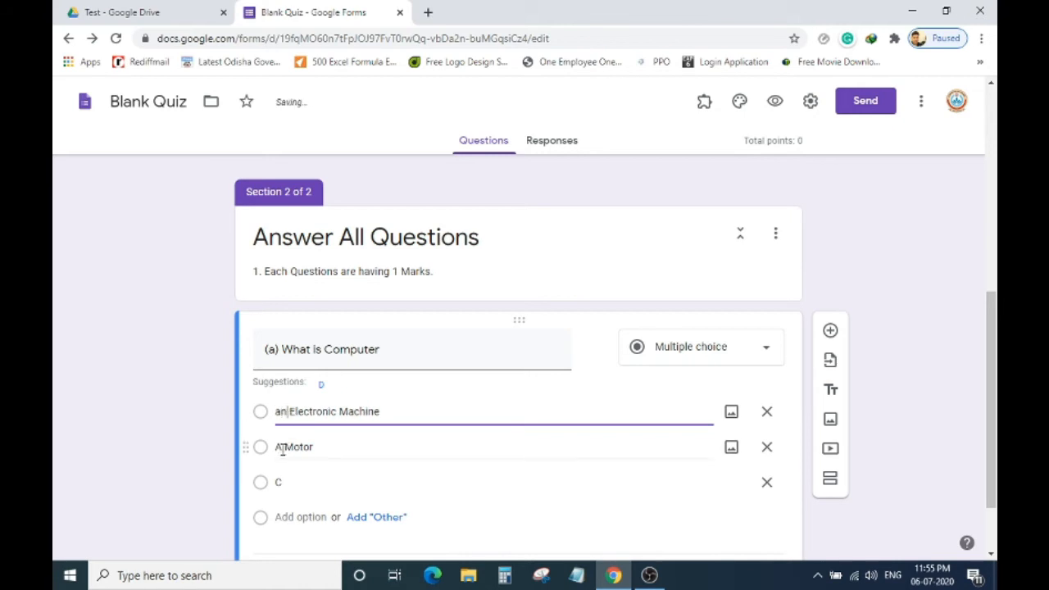
pyautogui.click(280, 447)
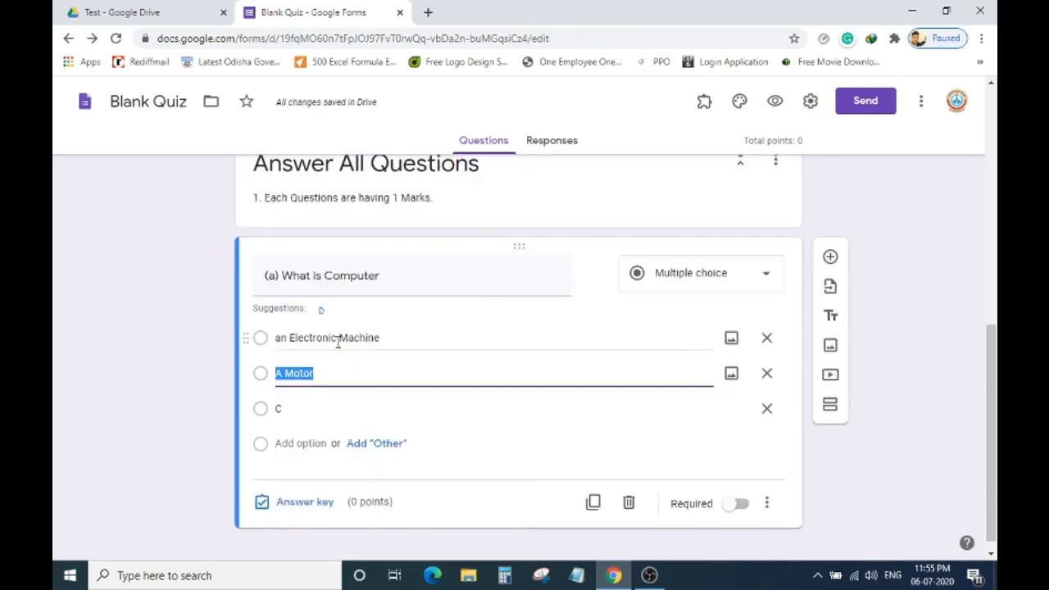
pyautogui.click(282, 375)
pyautogui.press('BackSpace')
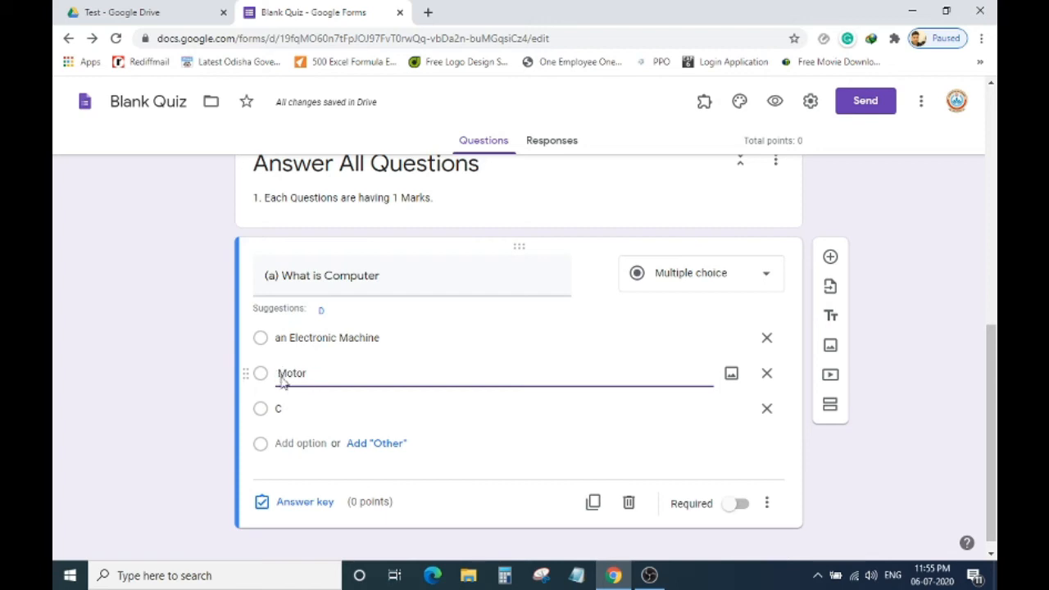
pyautogui.write('a')
# Add options 'a TV' and 'a Doll' and make the question required.
pyautogui.click(296, 411)
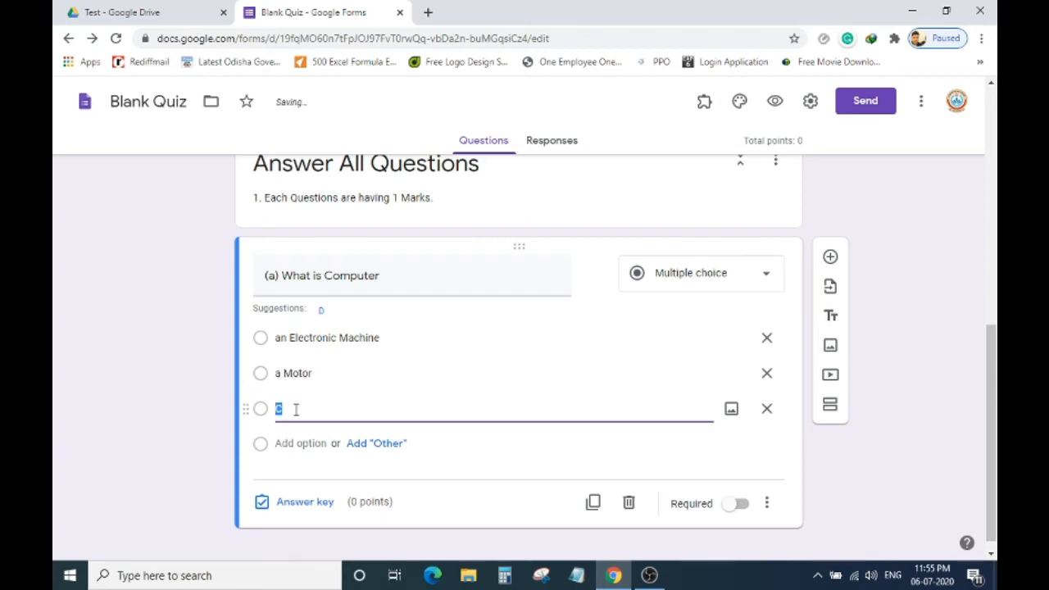
pyautogui.write('a')
pyautogui.press('BackSpace')
pyautogui.write('TV')
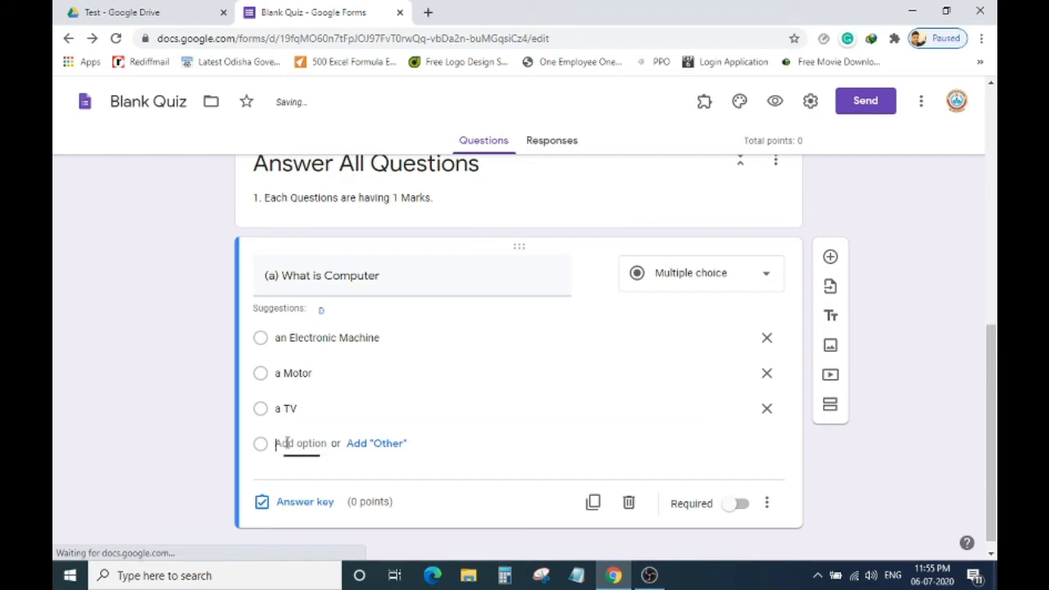
pyautogui.click(282, 442)
pyautogui.write('a')
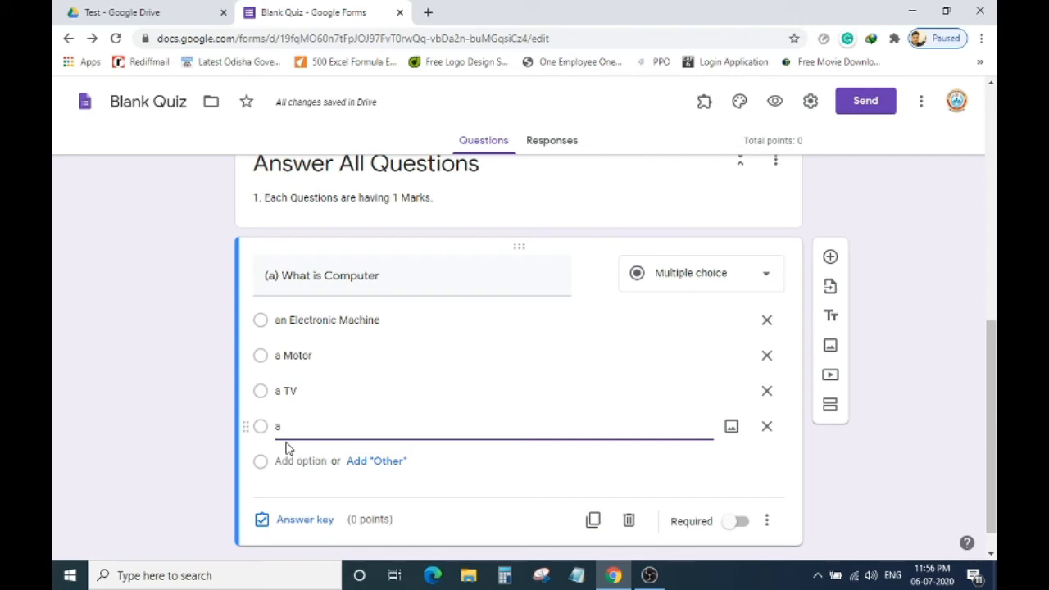
pyautogui.write('Doll')
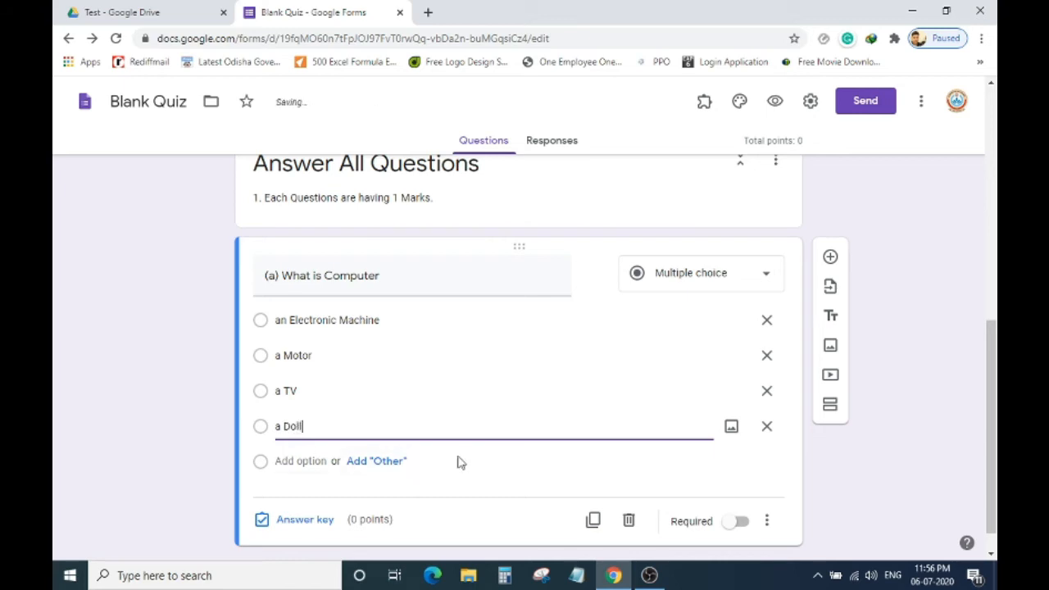
pyautogui.click(740, 524)
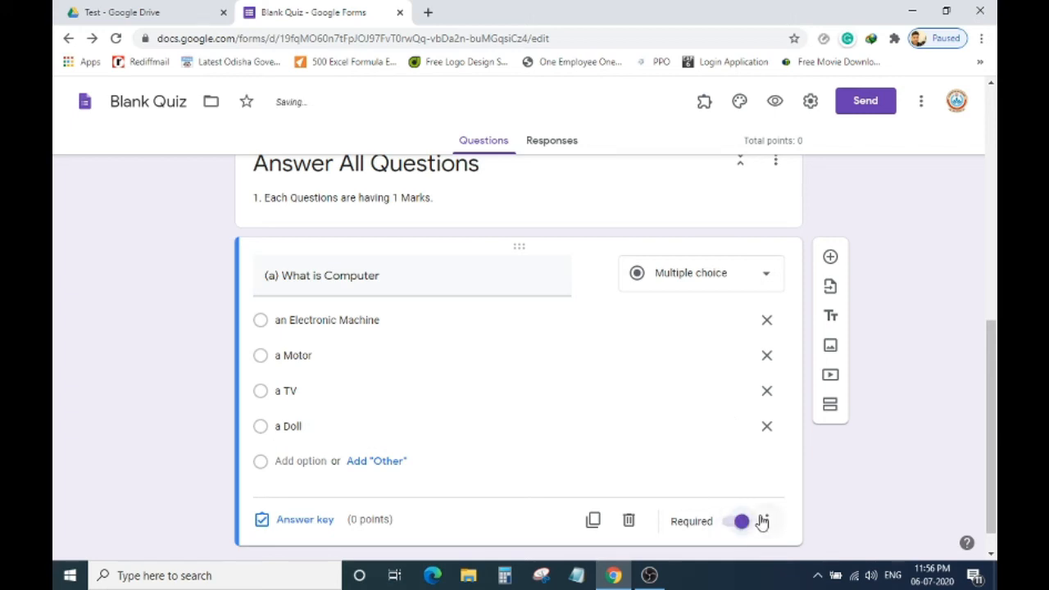
pyautogui.scroll(-1, 732, 444)
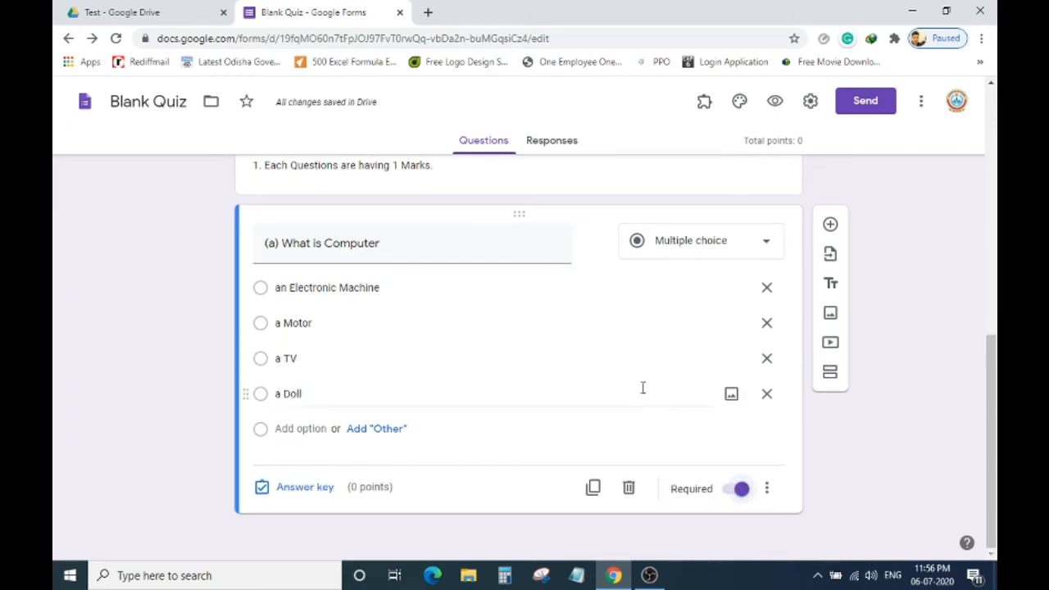
# Reopen question (a) to check its four options ending with 'a Doll'.
pyautogui.scroll(2, 573, 352)
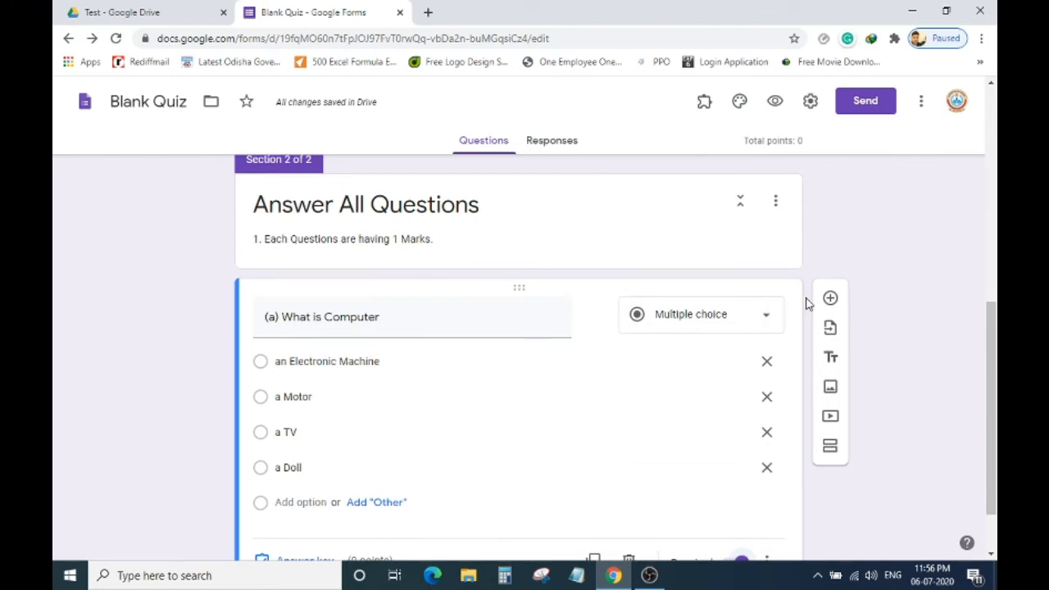
pyautogui.scroll(6, 732, 307)
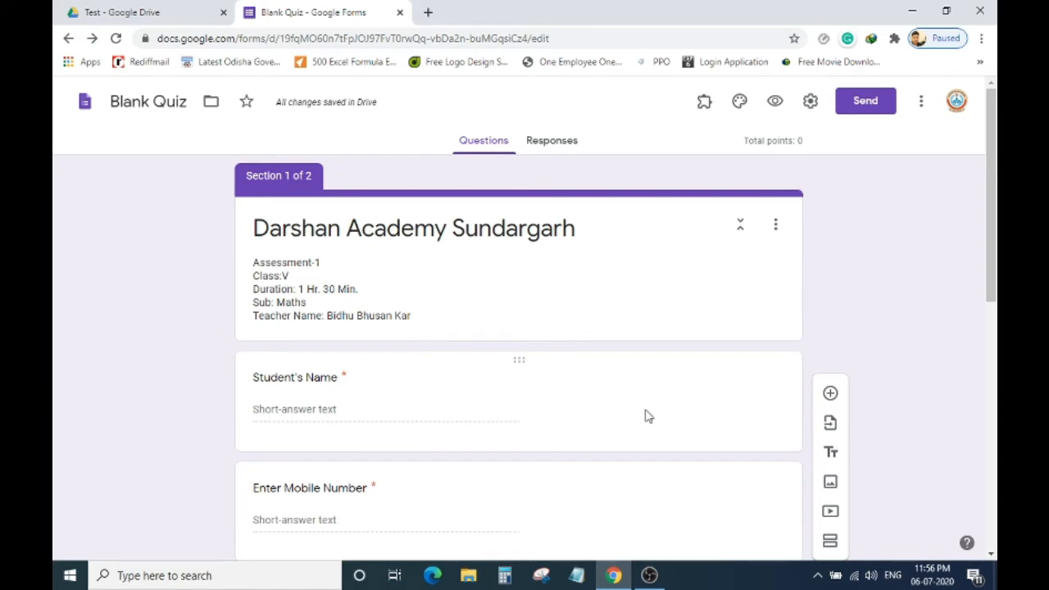
pyautogui.scroll(-6, 708, 356)
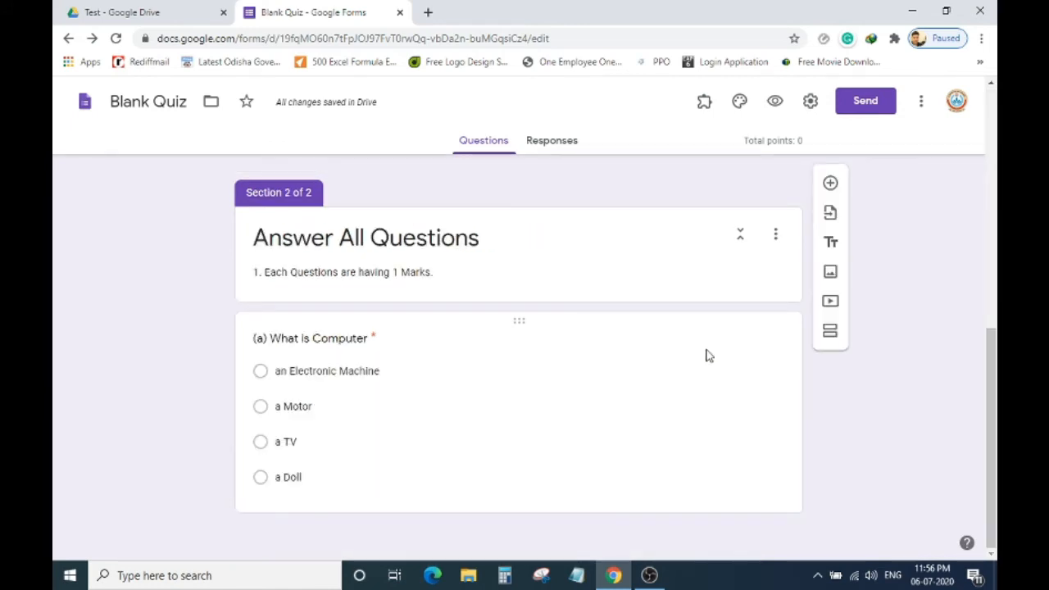
pyautogui.click(709, 355)
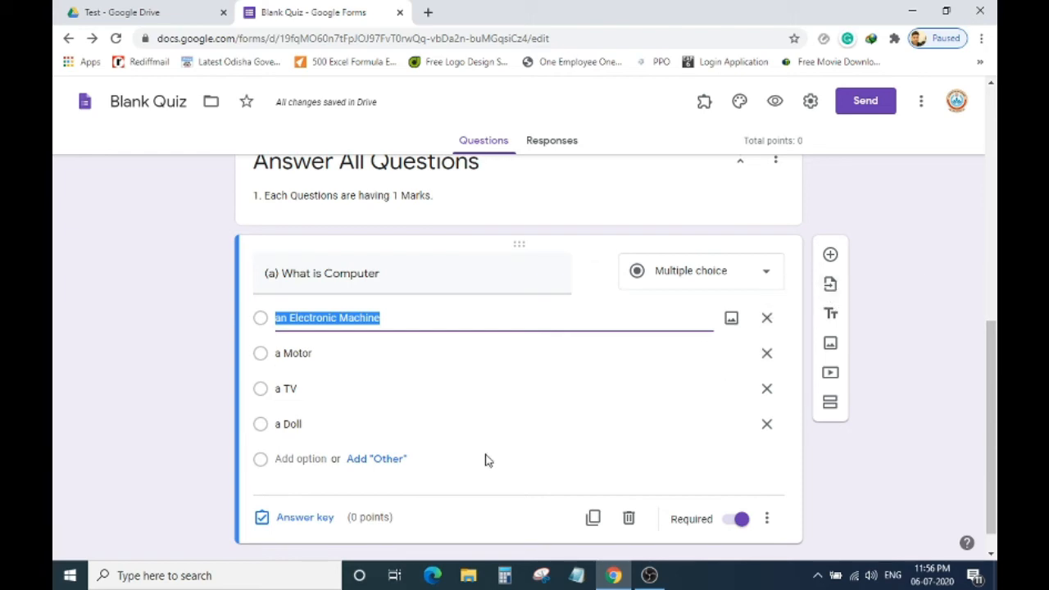
pyautogui.click(546, 418)
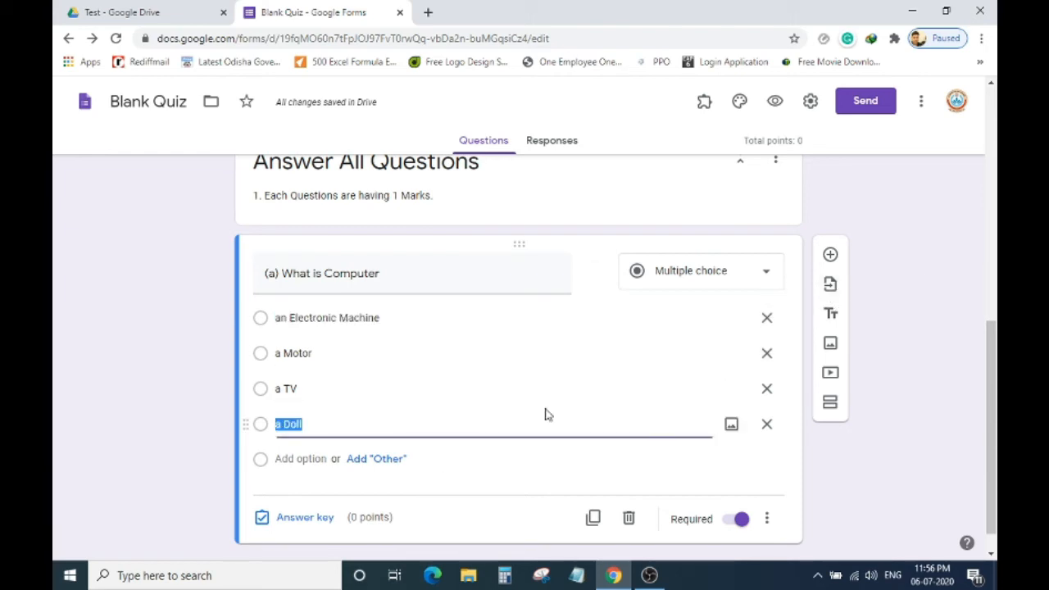
# Add a question below (a) and upload the Desktop Computer2 picture into it.
pyautogui.click(831, 255)
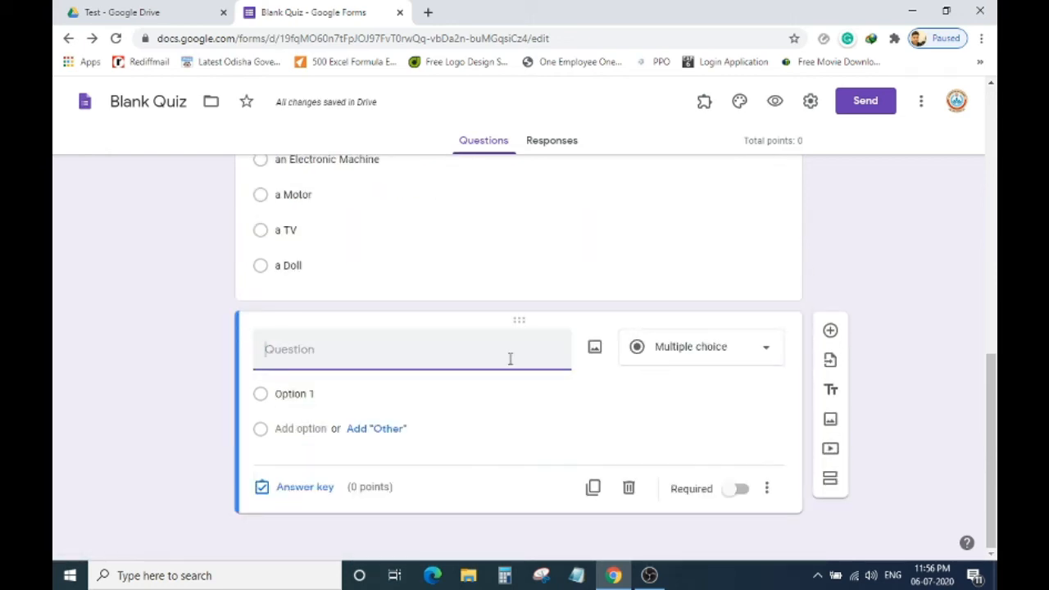
pyautogui.click(595, 350)
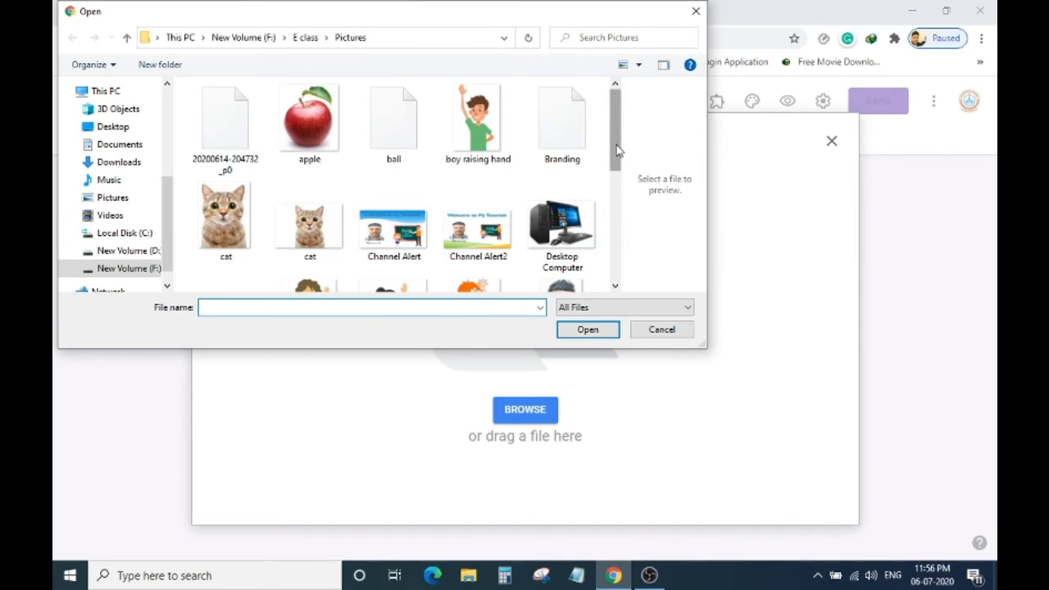
pyautogui.moveTo(617, 150); pyautogui.dragTo(597, 211)
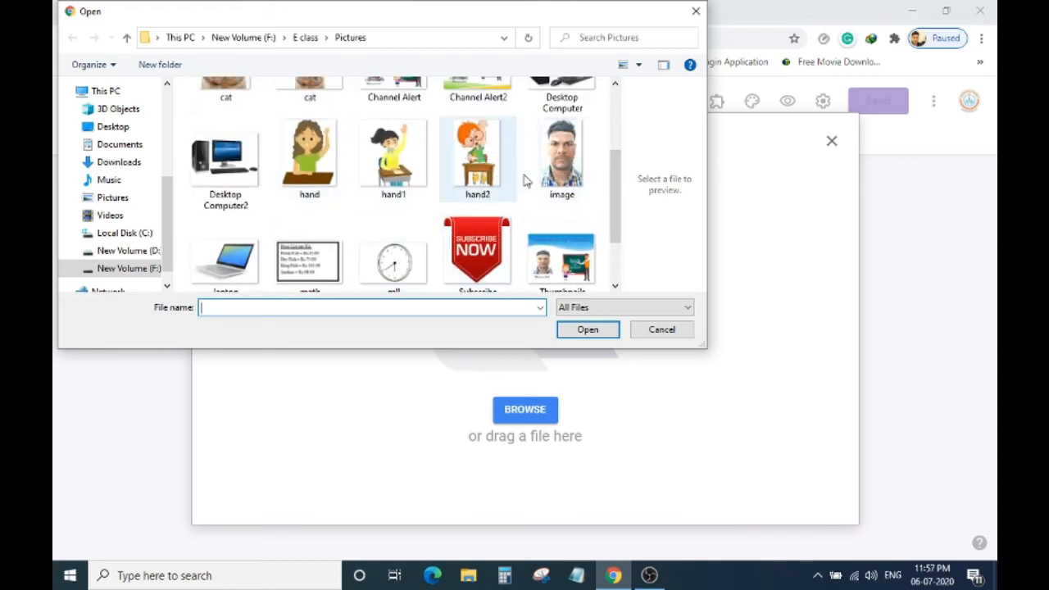
pyautogui.click(227, 156)
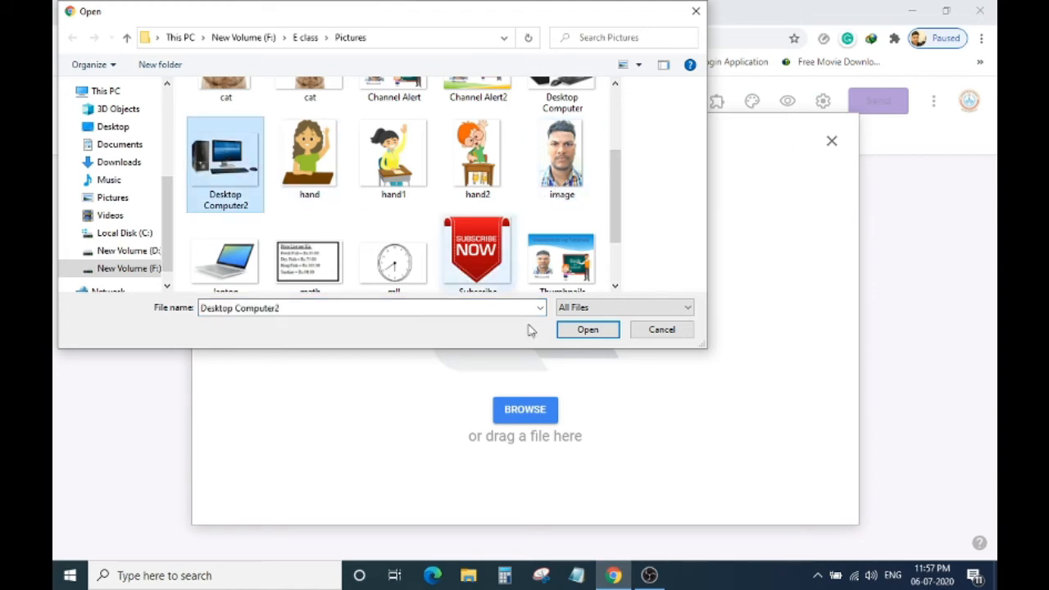
pyautogui.click(572, 329)
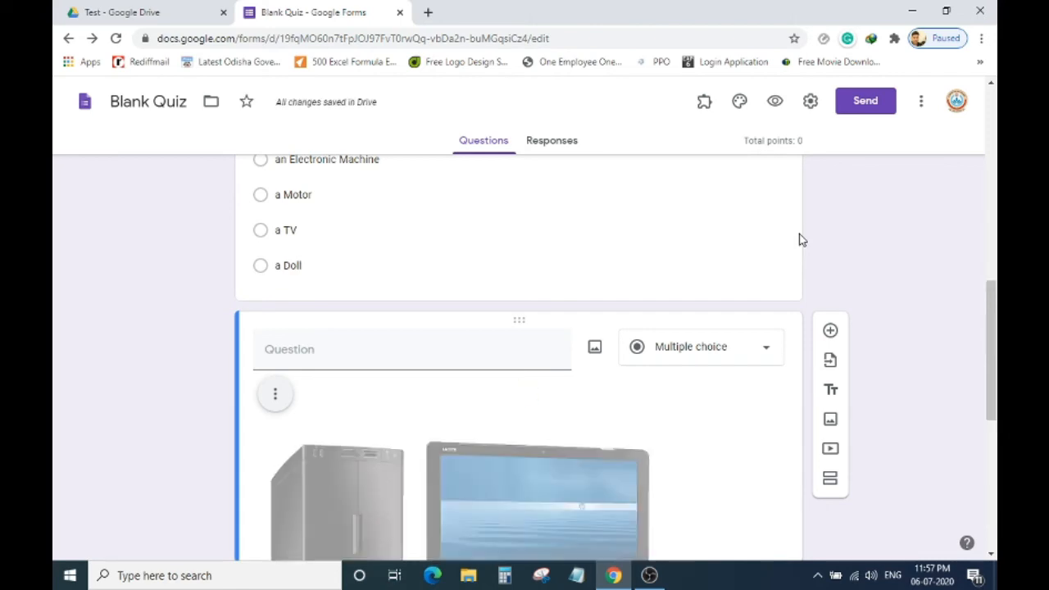
# Shrink the computer picture to about half size and centre-align it.
pyautogui.scroll(-5, 803, 240)
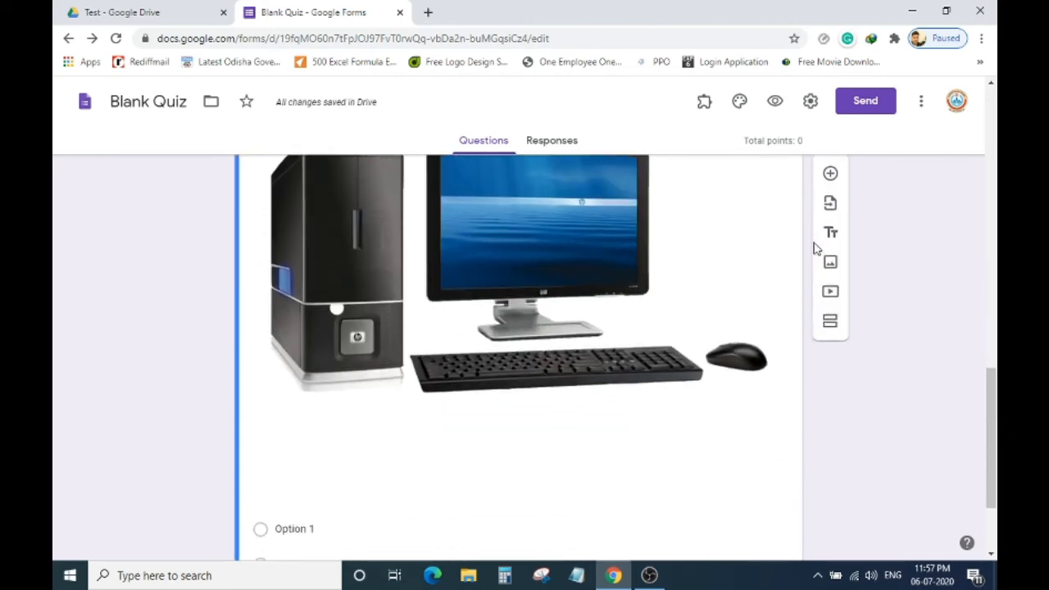
pyautogui.scroll(3, 613, 280)
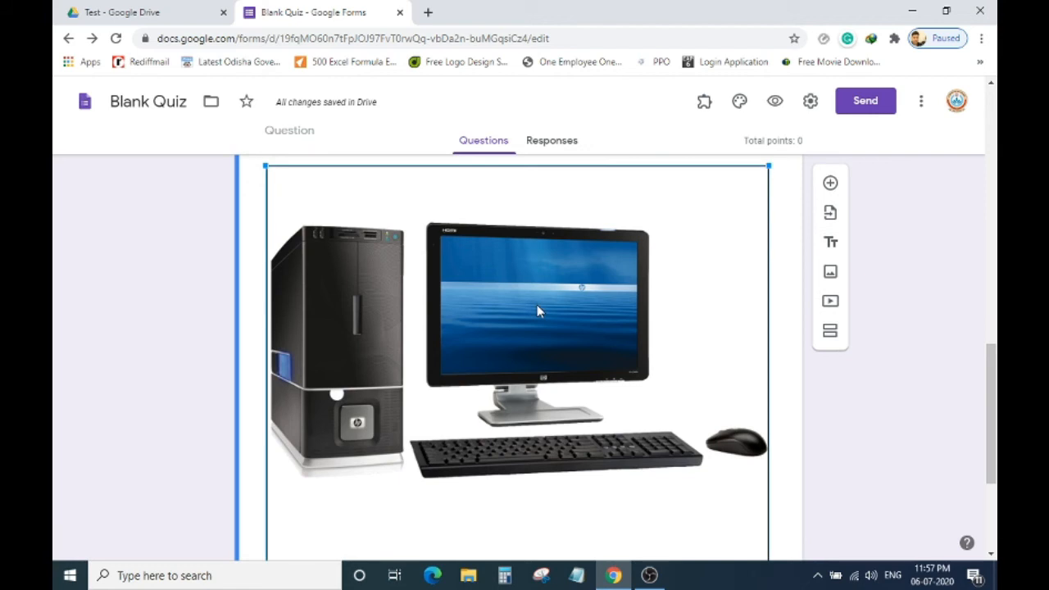
pyautogui.moveTo(264, 165); pyautogui.dragTo(503, 351)
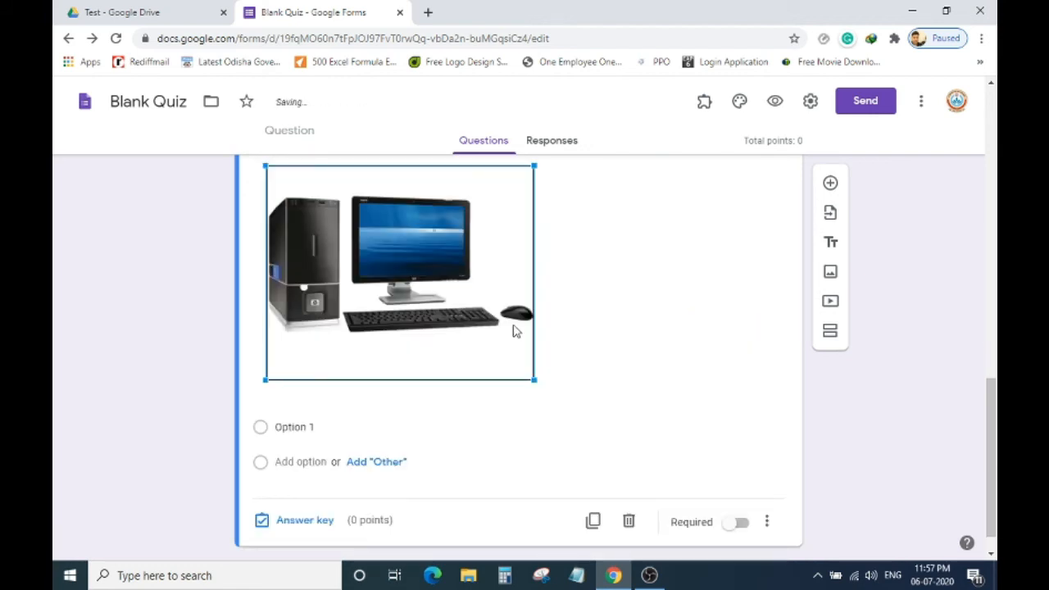
pyautogui.scroll(2, 550, 312)
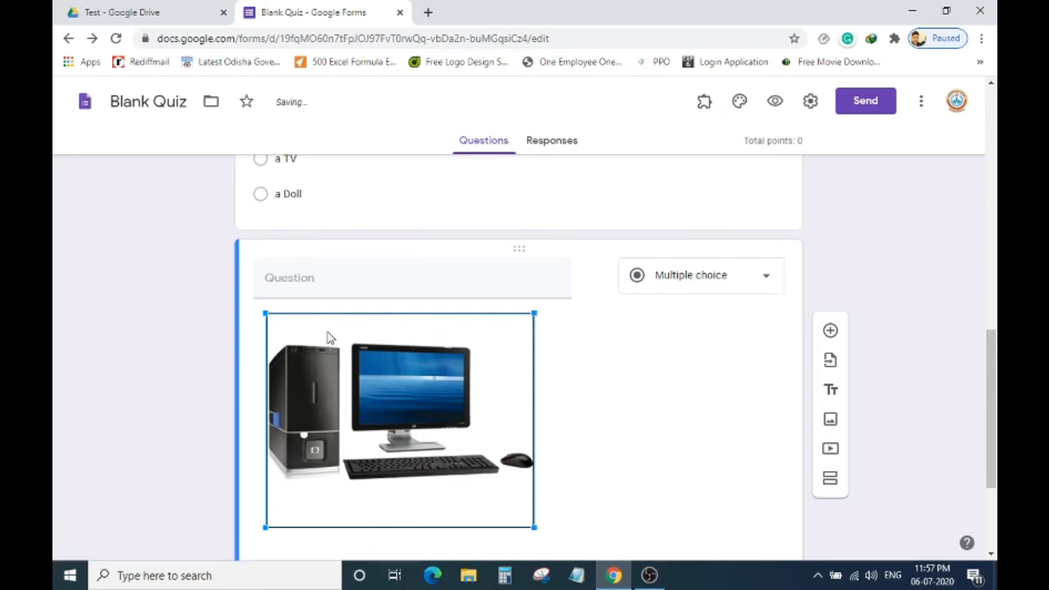
pyautogui.click(253, 337)
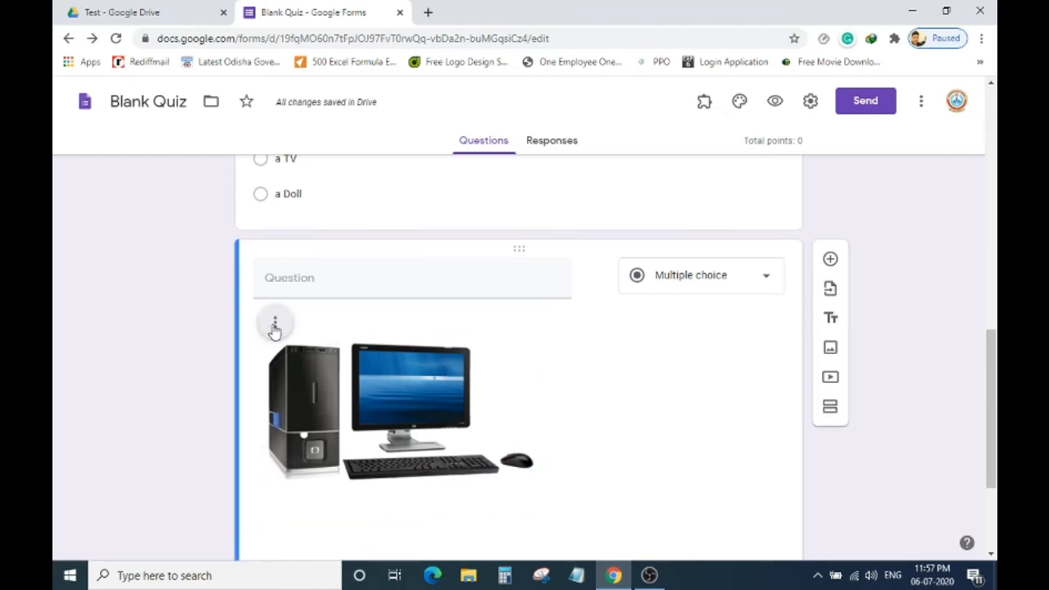
pyautogui.click(275, 326)
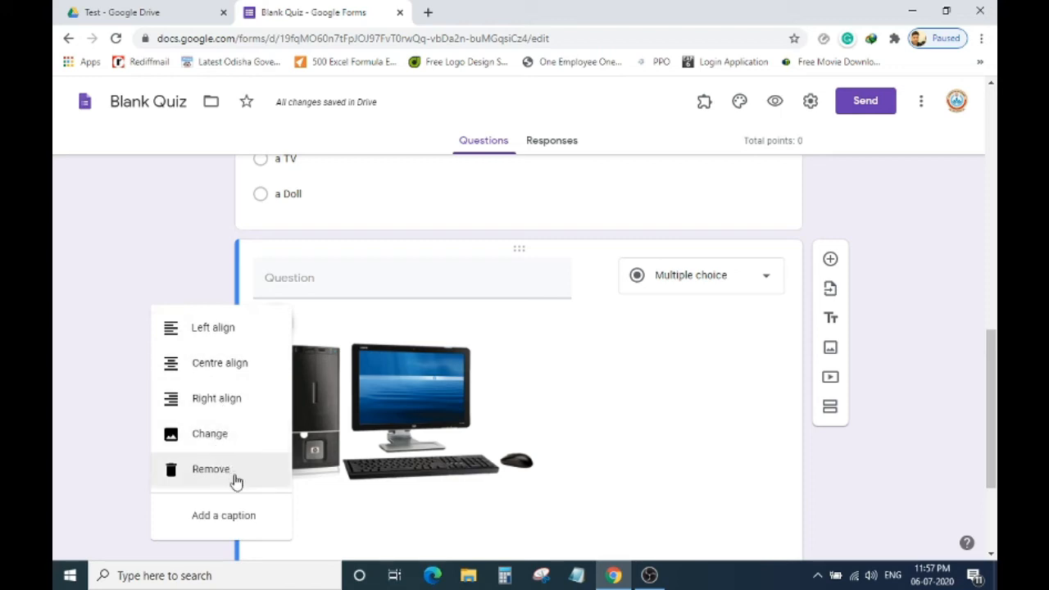
pyautogui.click(250, 378)
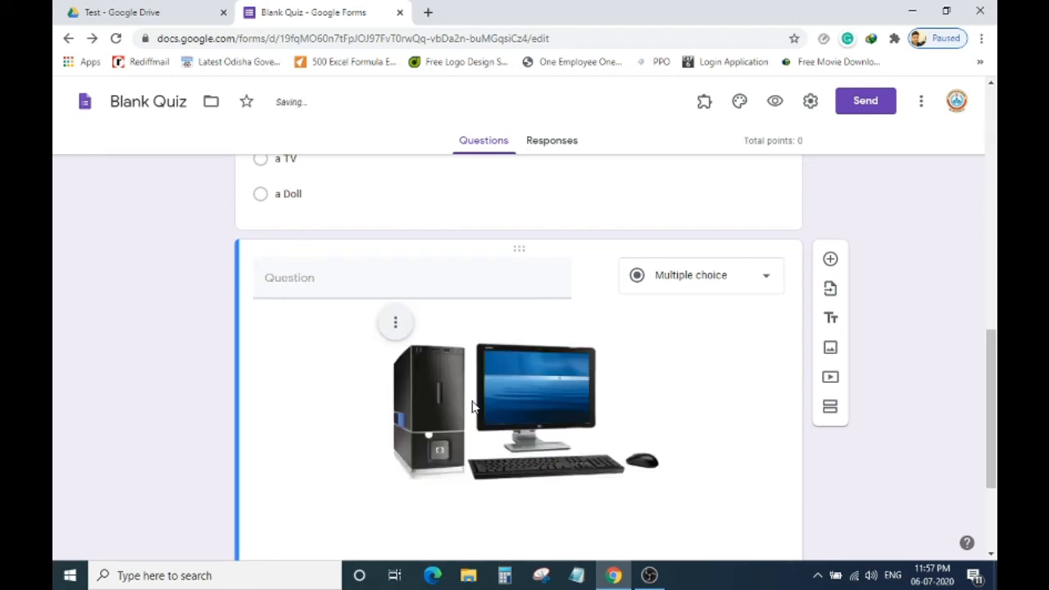
pyautogui.scroll(-2, 472, 405)
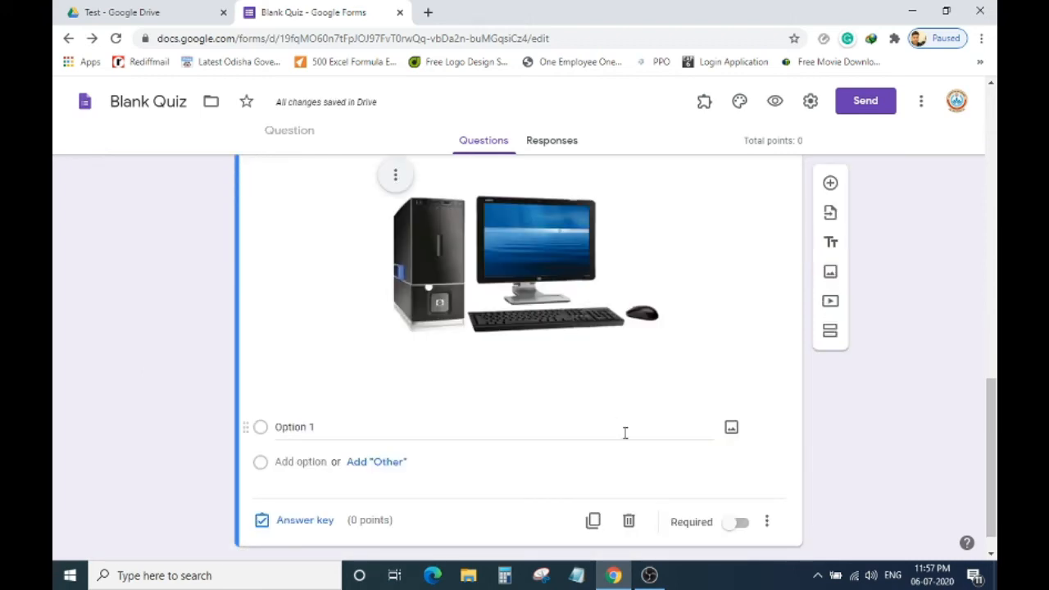
pyautogui.scroll(2, 625, 433)
# Make it Short answer, asking '(b) Tell What are the Parts of Computer are shown in pictures'.
pyautogui.click(744, 283)
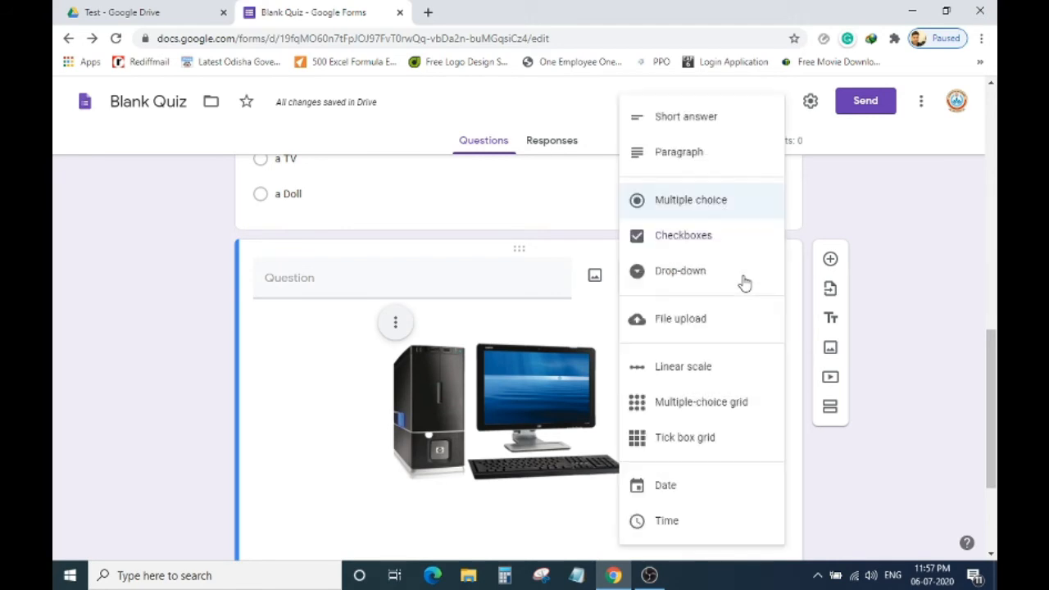
pyautogui.click(736, 129)
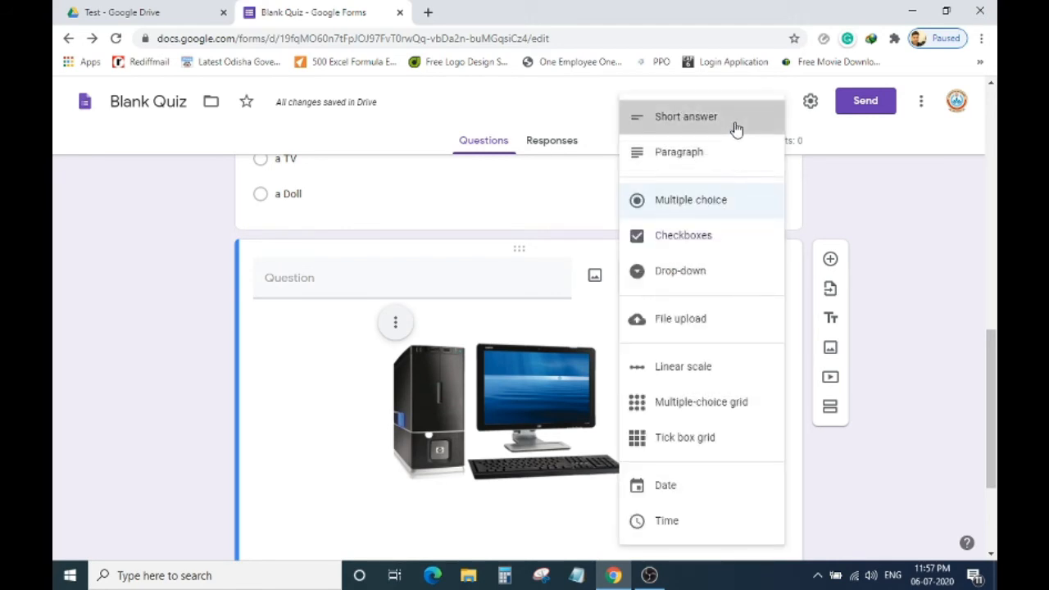
pyautogui.scroll(-2, 581, 350)
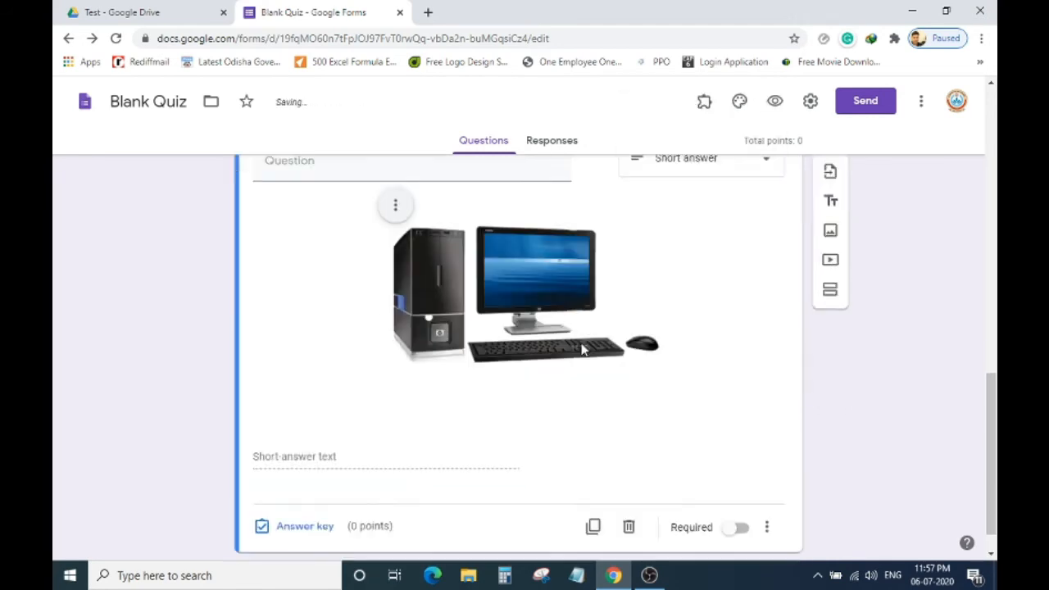
pyautogui.scroll(3, 381, 354)
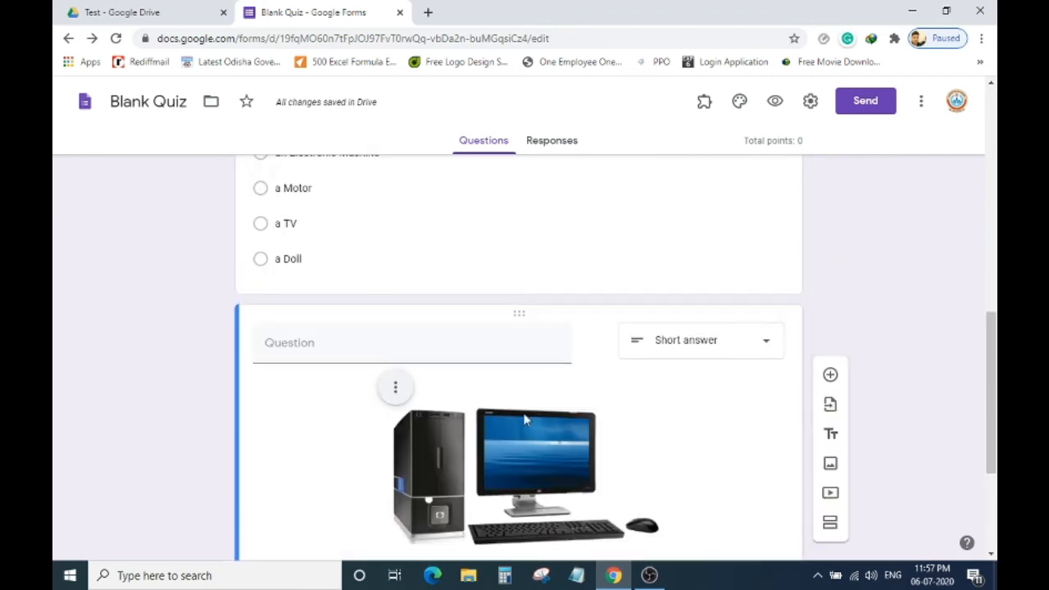
pyautogui.click(381, 354)
pyautogui.scroll(2, 379, 352)
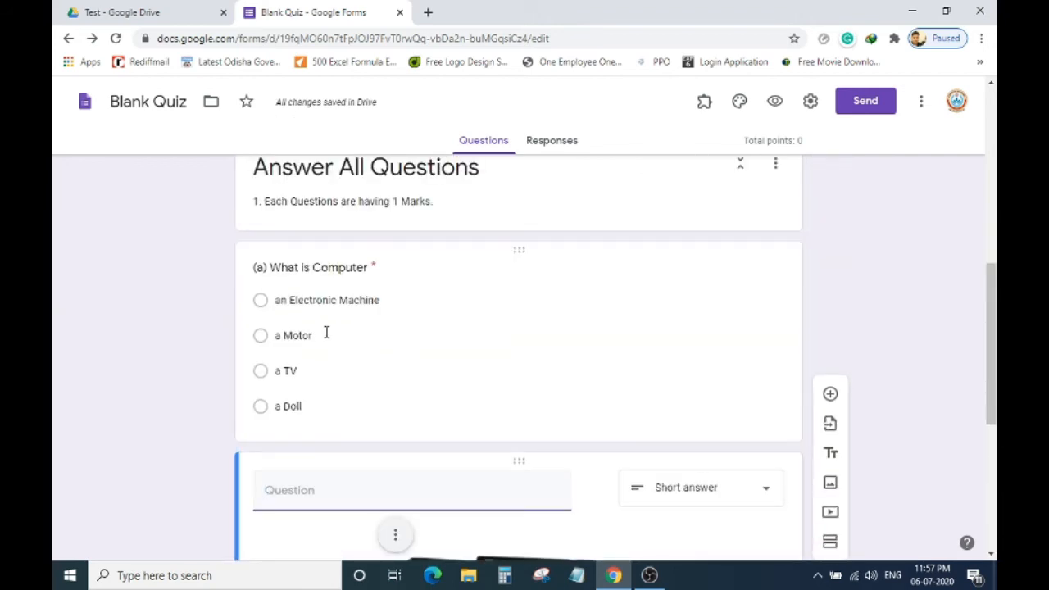
pyautogui.write('(')
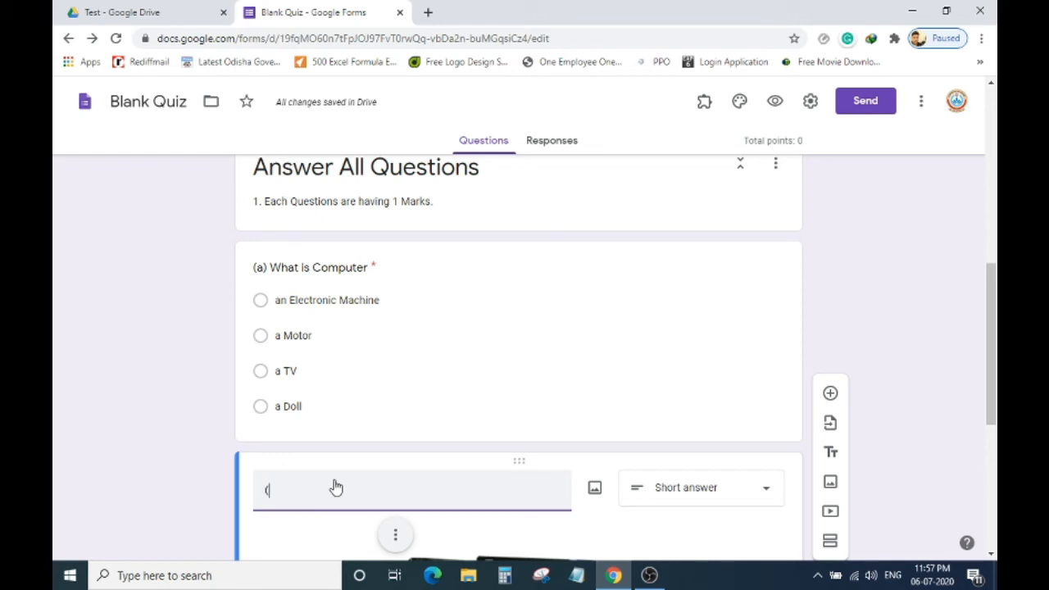
pyautogui.write('b')
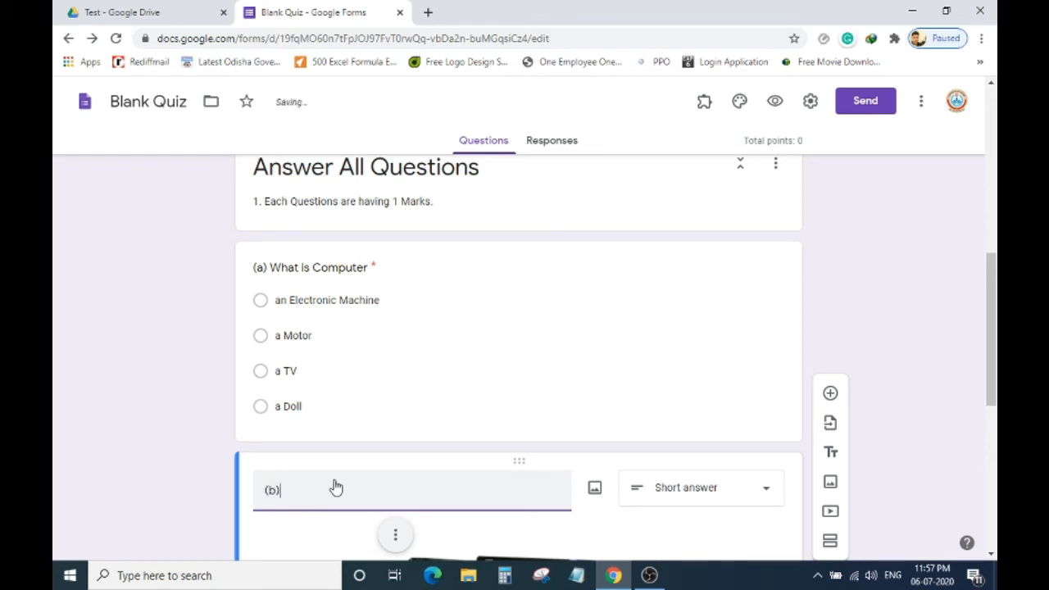
pyautogui.write(') Tell What are the')
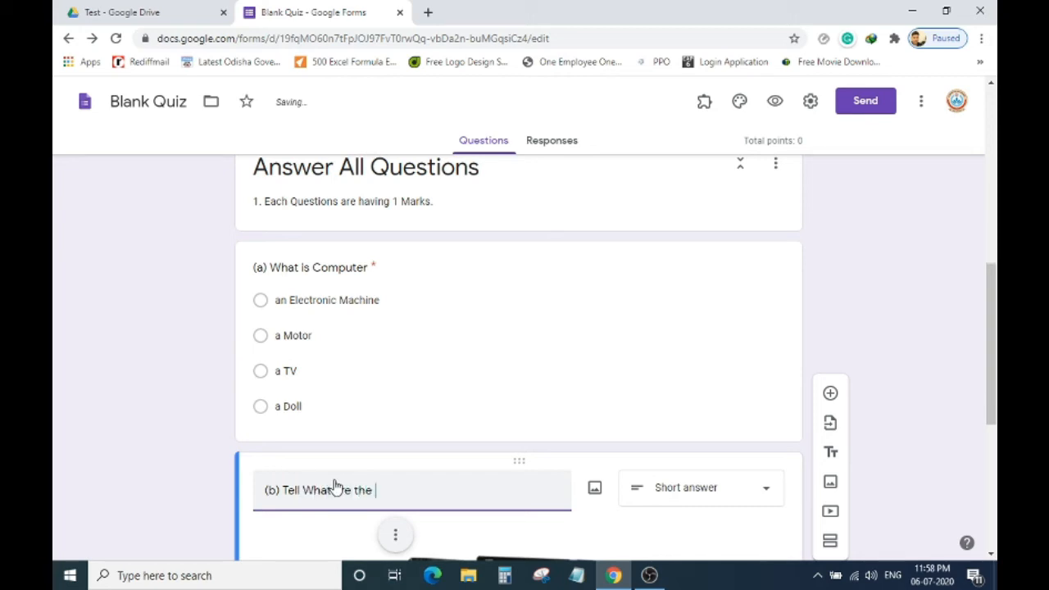
pyautogui.write(' Parts')
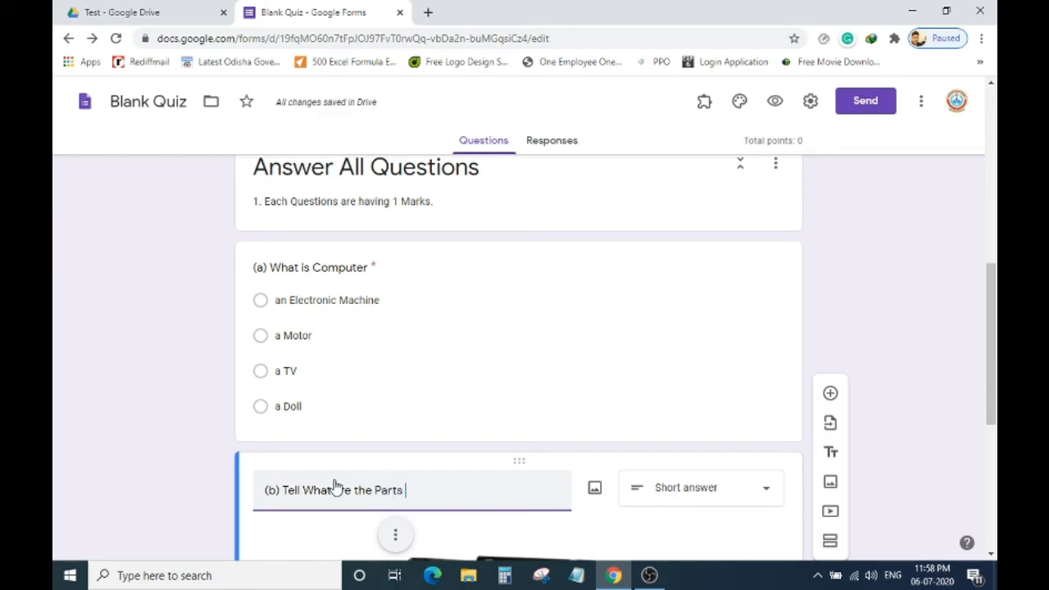
pyautogui.write(' of Computer')
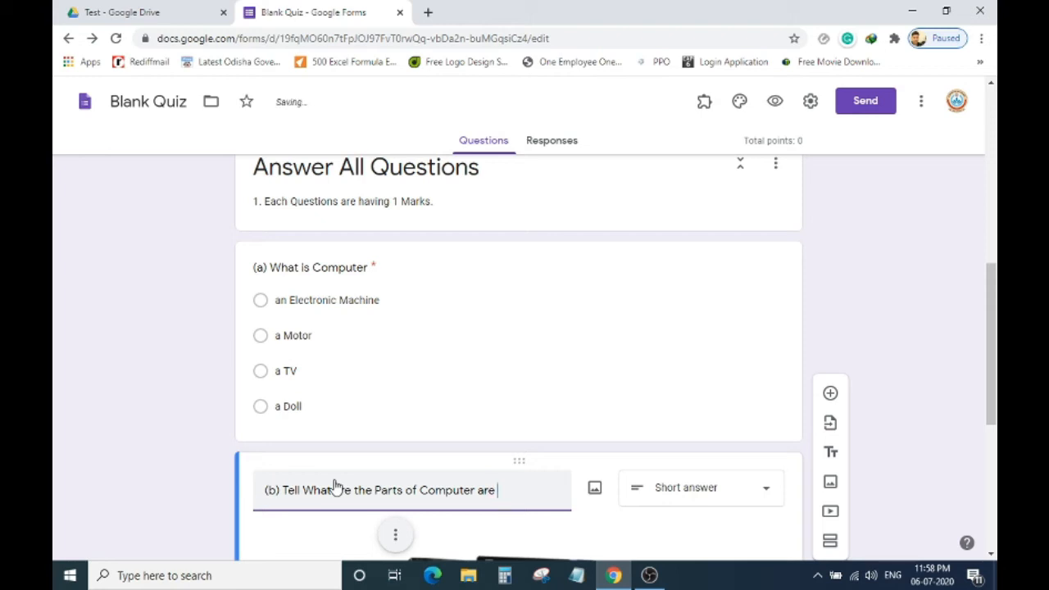
pyautogui.write('are shown in pictures ?')
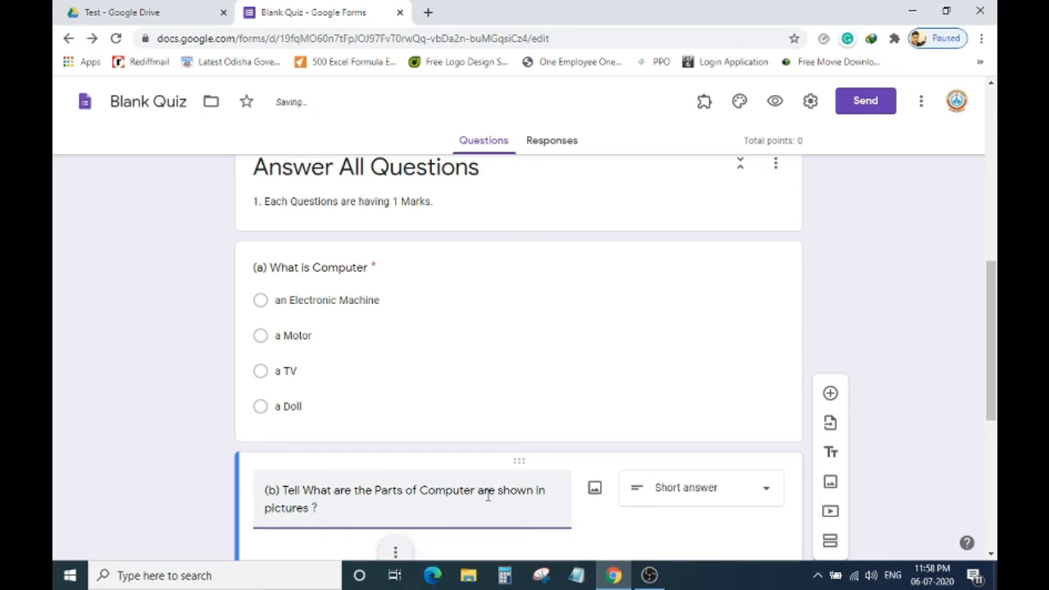
pyautogui.scroll(-2, 597, 452)
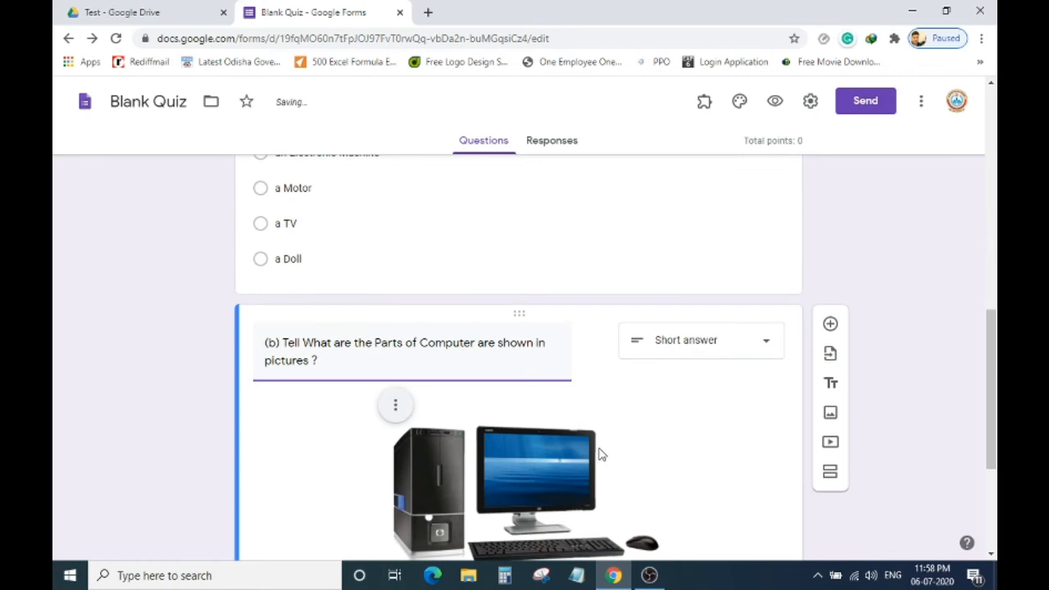
pyautogui.scroll(-3, 479, 502)
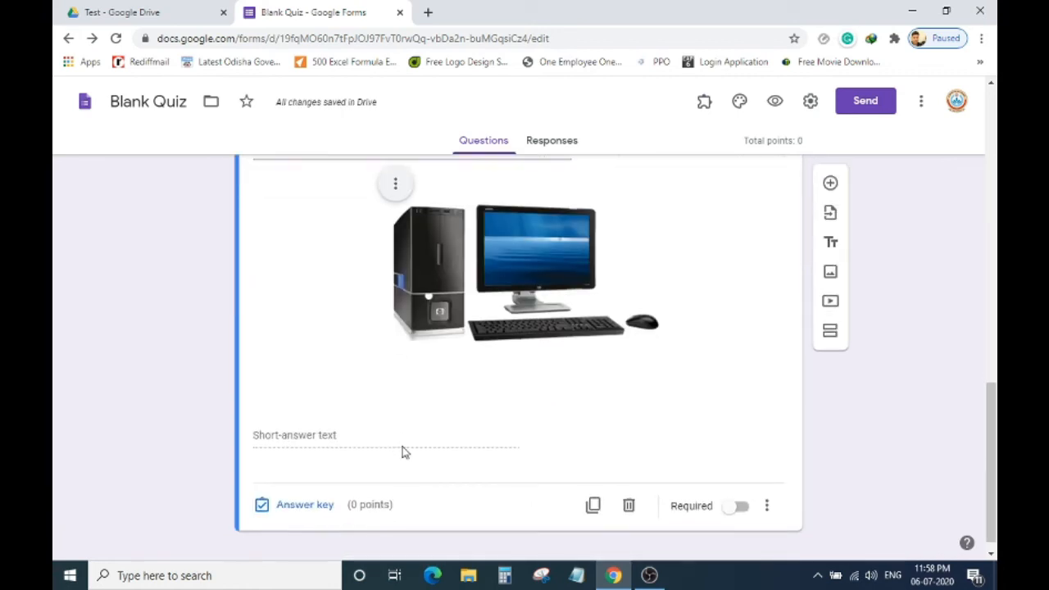
pyautogui.click(740, 505)
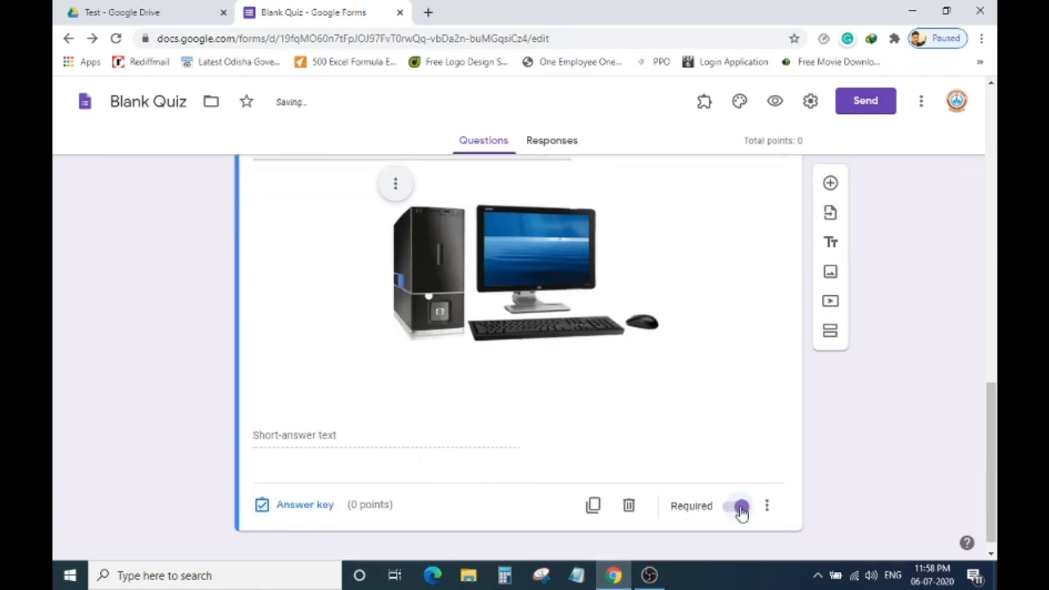
pyautogui.scroll(1, 640, 444)
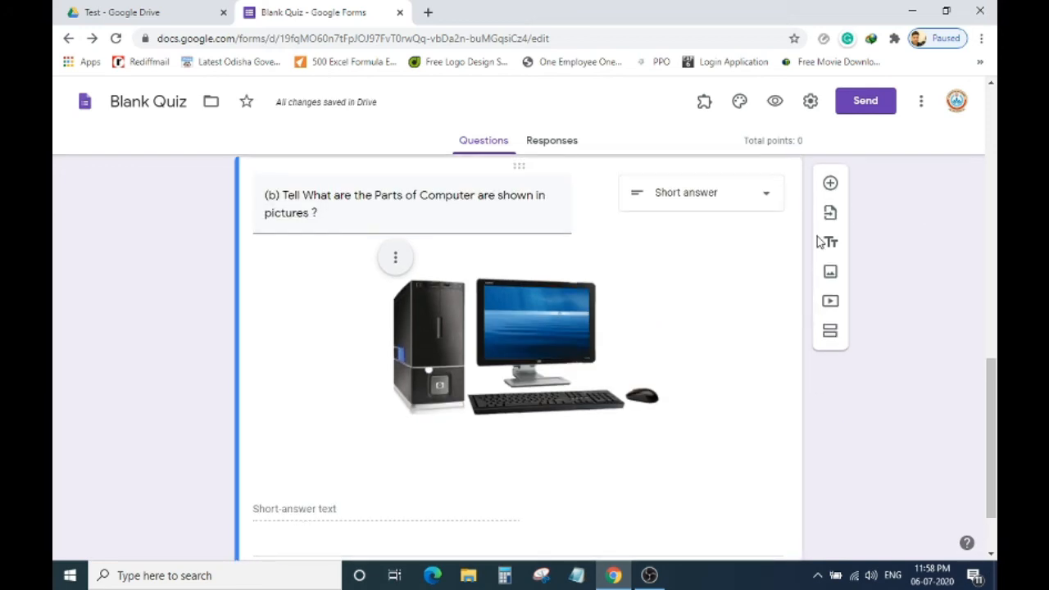
pyautogui.click(557, 349)
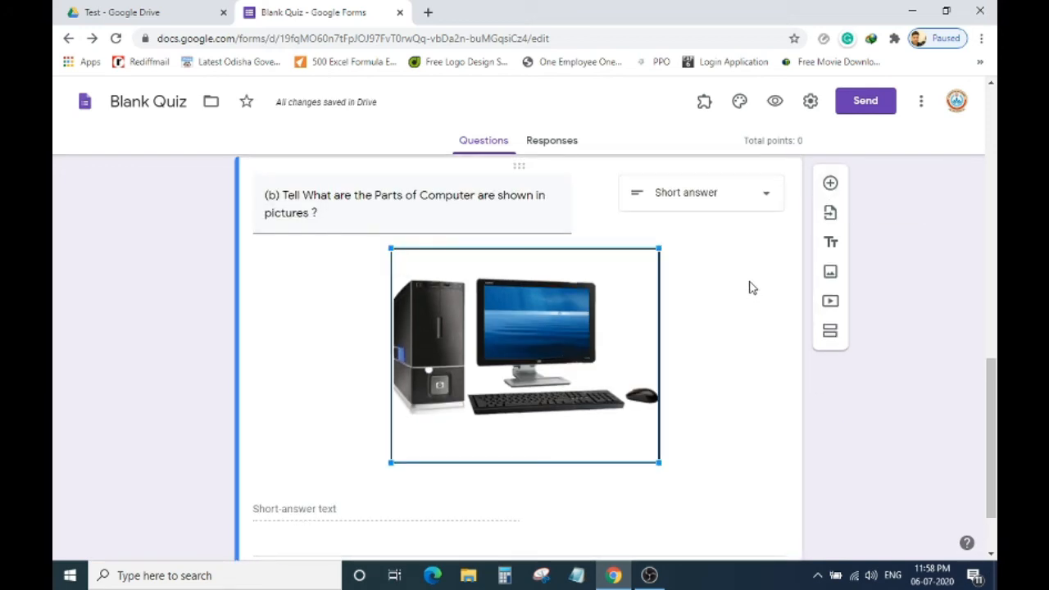
pyautogui.click(828, 184)
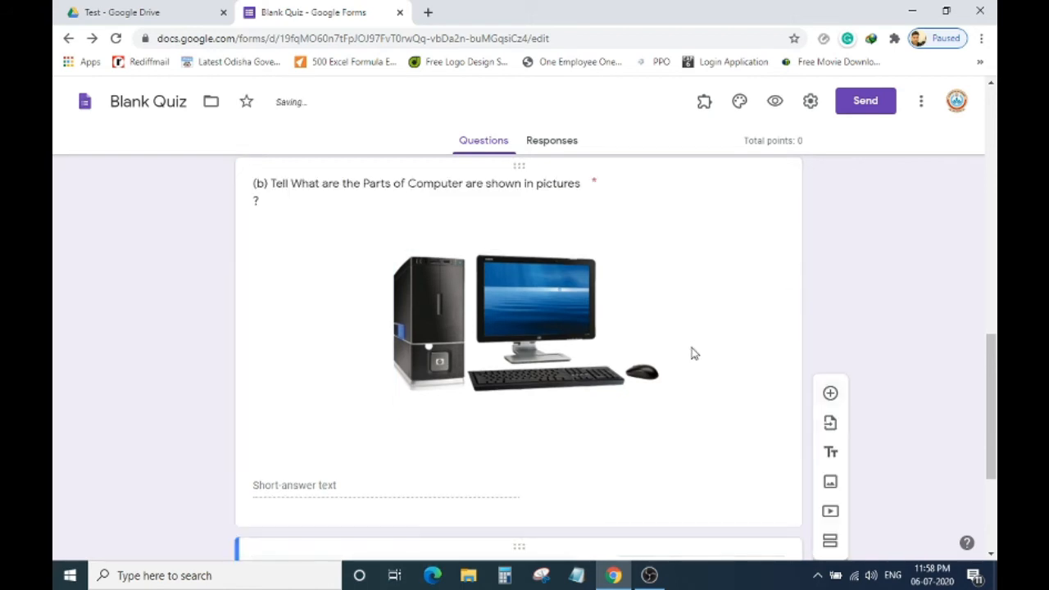
pyautogui.scroll(3, 704, 352)
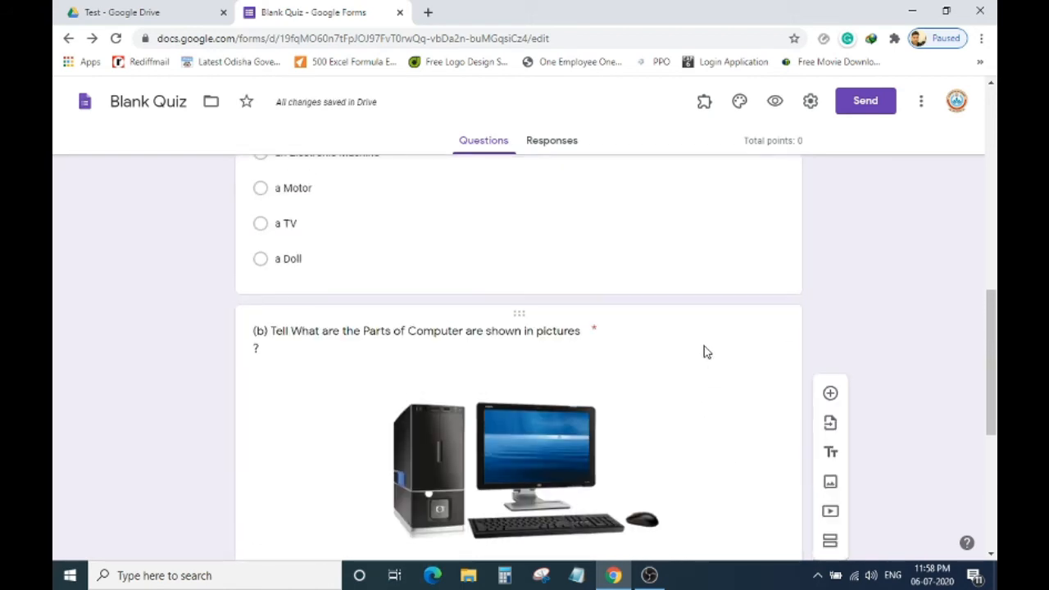
pyautogui.scroll(-5, 704, 353)
pyautogui.scroll(4, 628, 298)
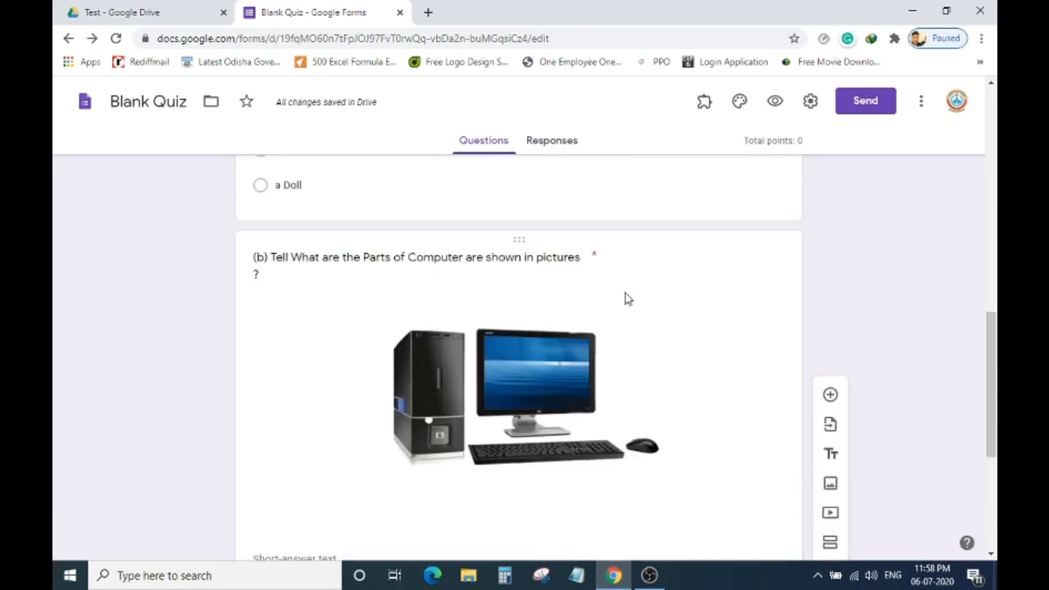
pyautogui.scroll(2, 597, 262)
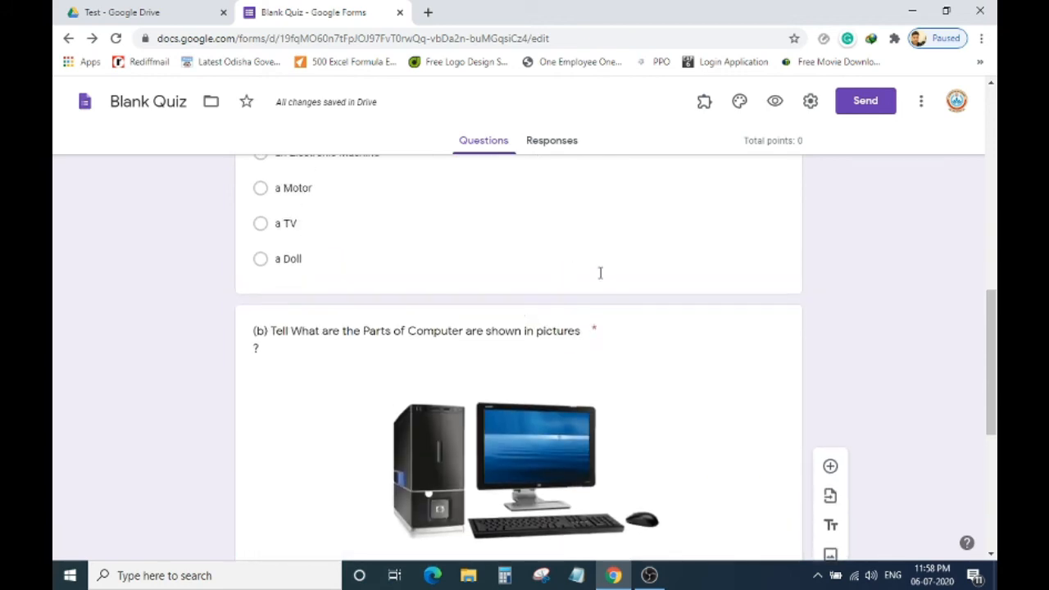
pyautogui.scroll(4, 597, 313)
pyautogui.scroll(-1, 492, 455)
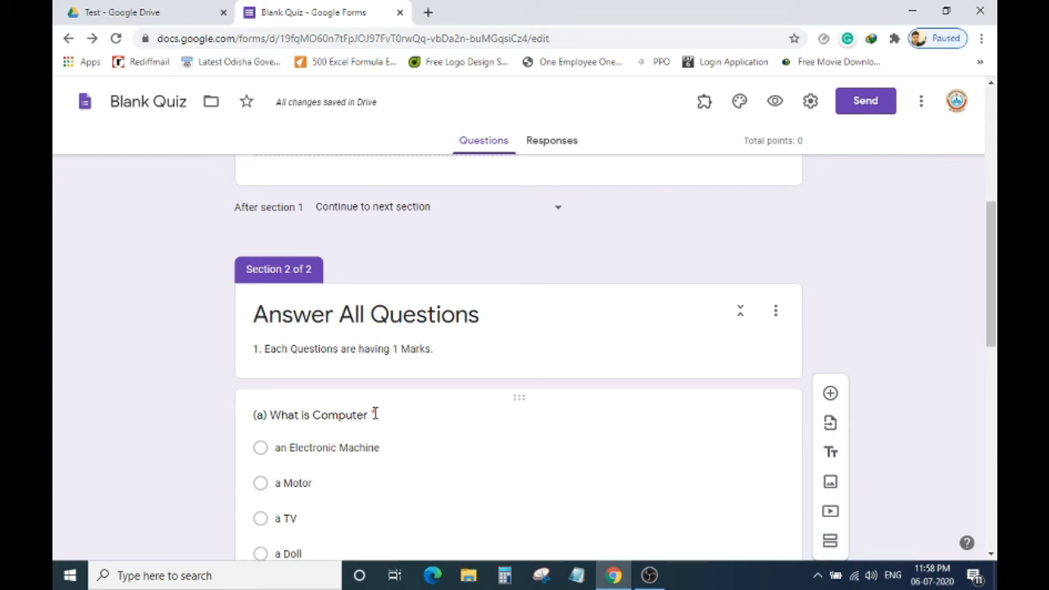
pyautogui.scroll(-8, 519, 403)
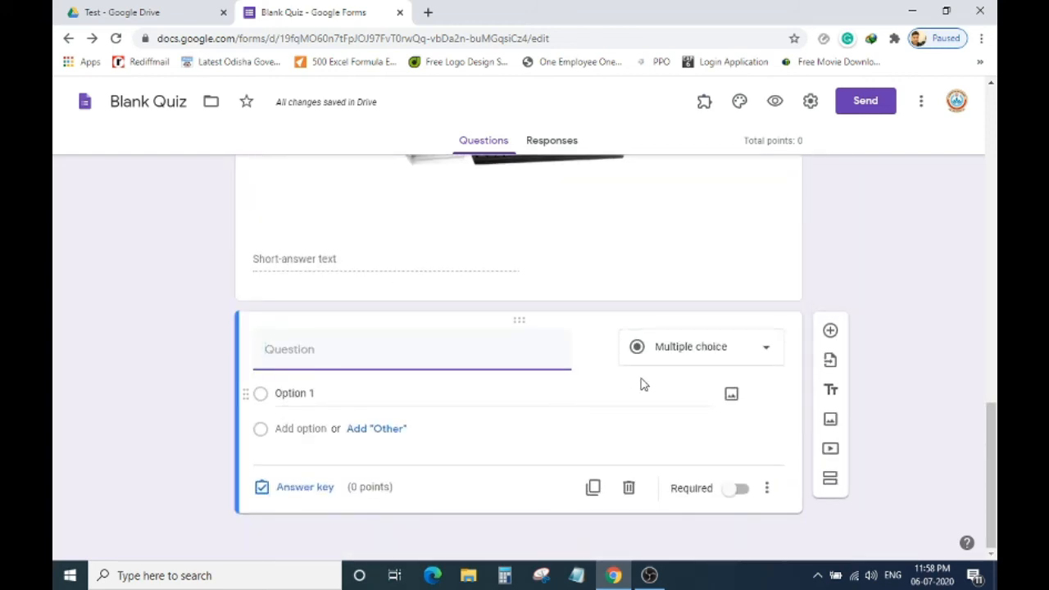
# Make it a Checkboxes question reading '(c) What are the Games You like most'.
pyautogui.click(721, 357)
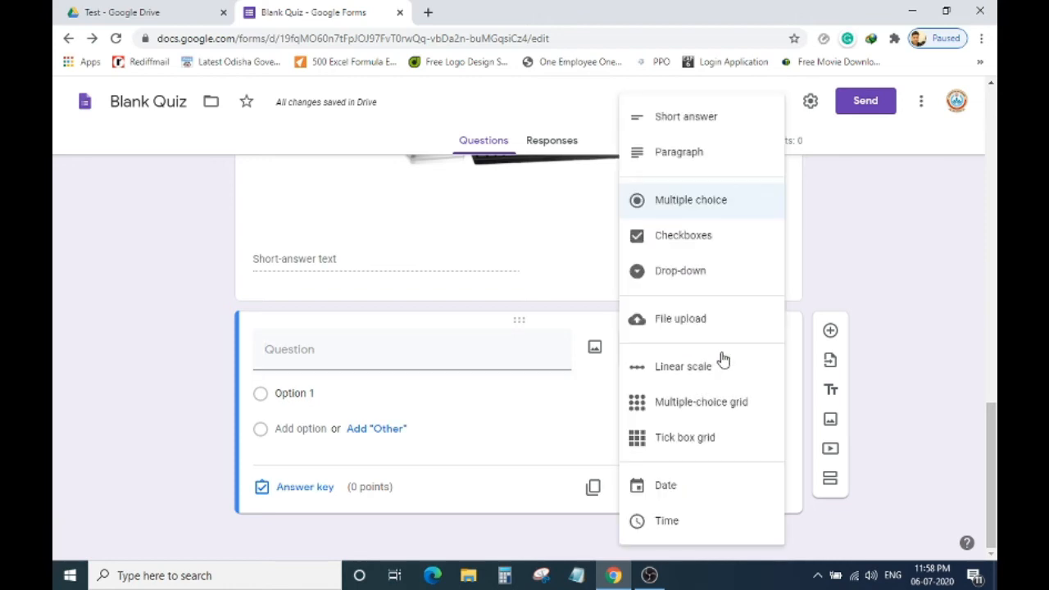
pyautogui.click(693, 241)
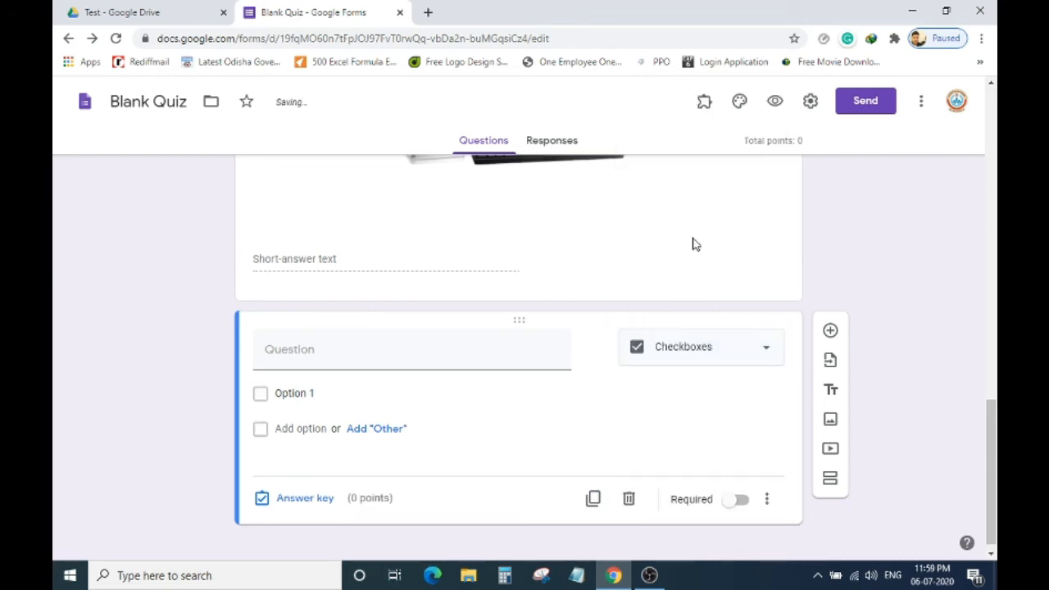
pyautogui.click(430, 358)
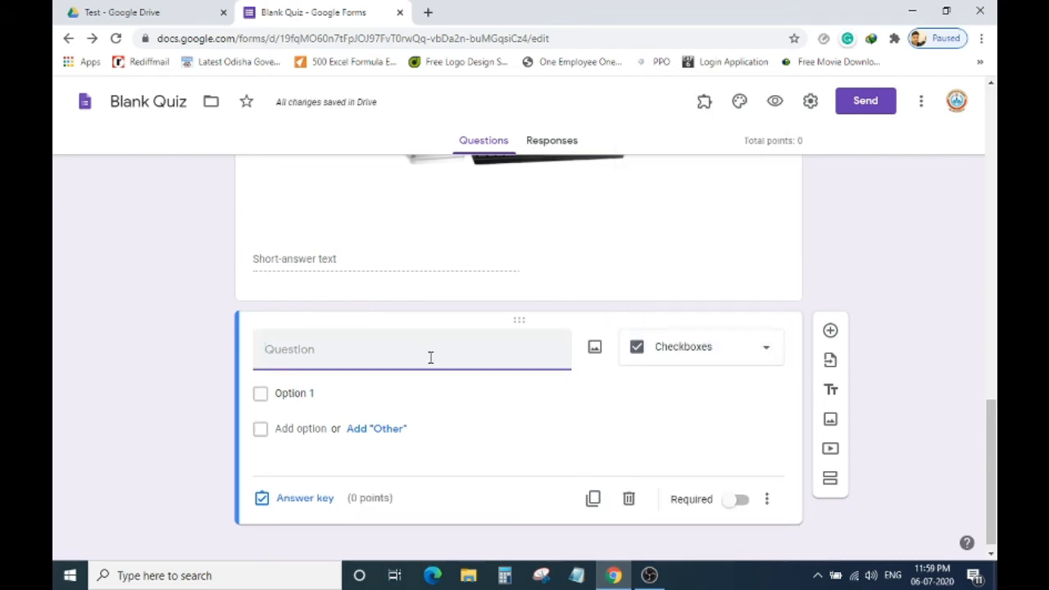
pyautogui.write('(c')
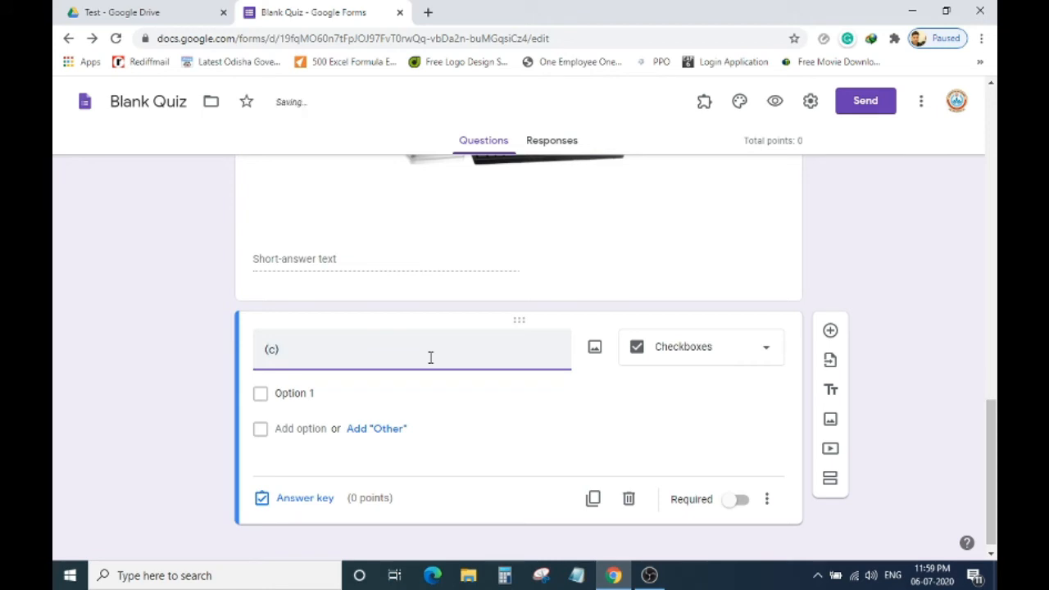
pyautogui.write(') What are the ')
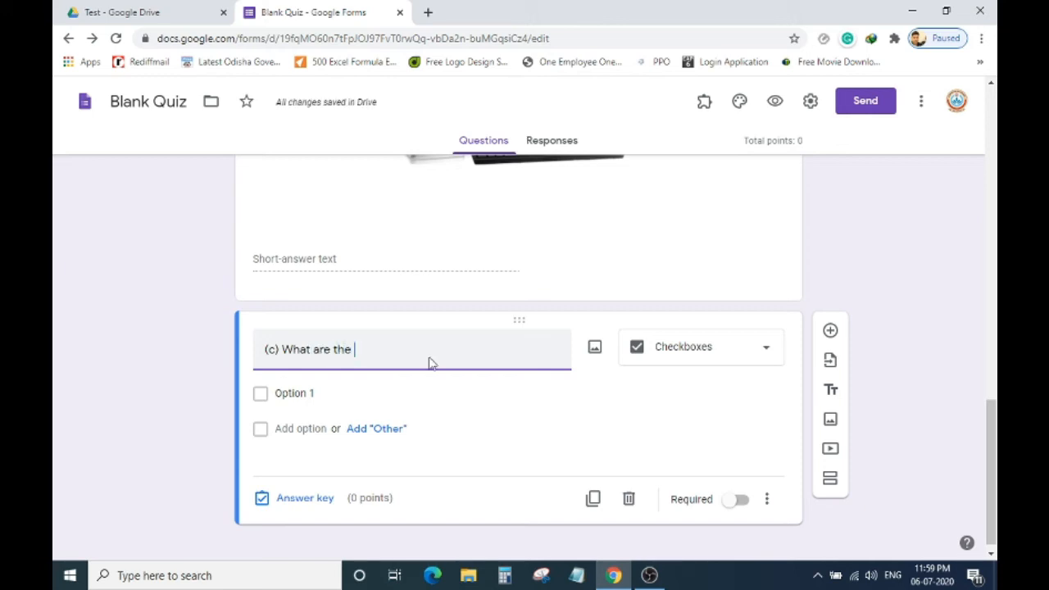
pyautogui.write('Games You')
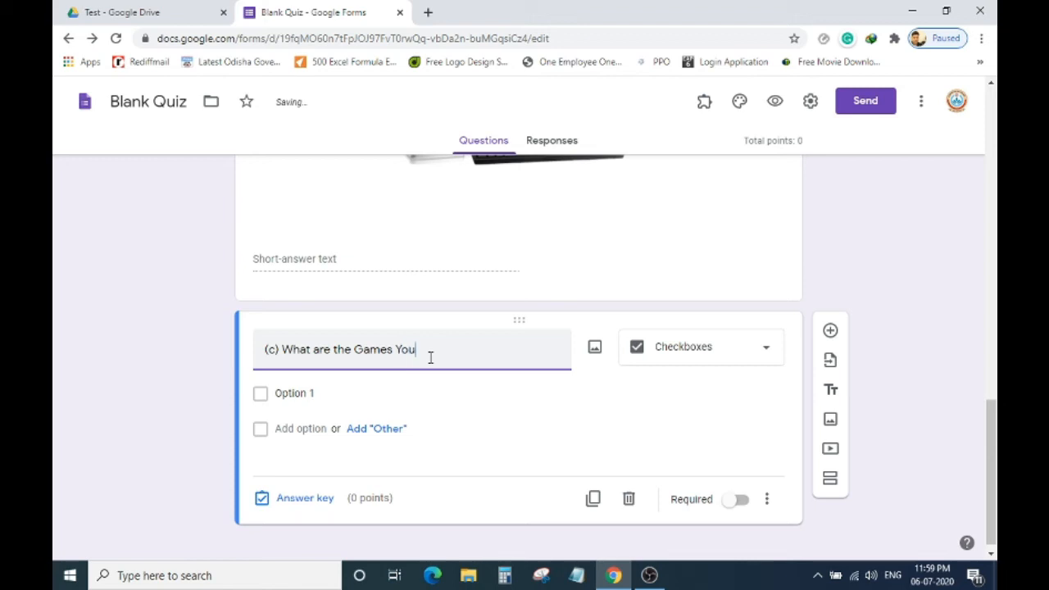
pyautogui.write(' like most')
# Add options Basket Ball, Badminton, Hokey and Cricket, and mark the question required.
pyautogui.click(293, 397)
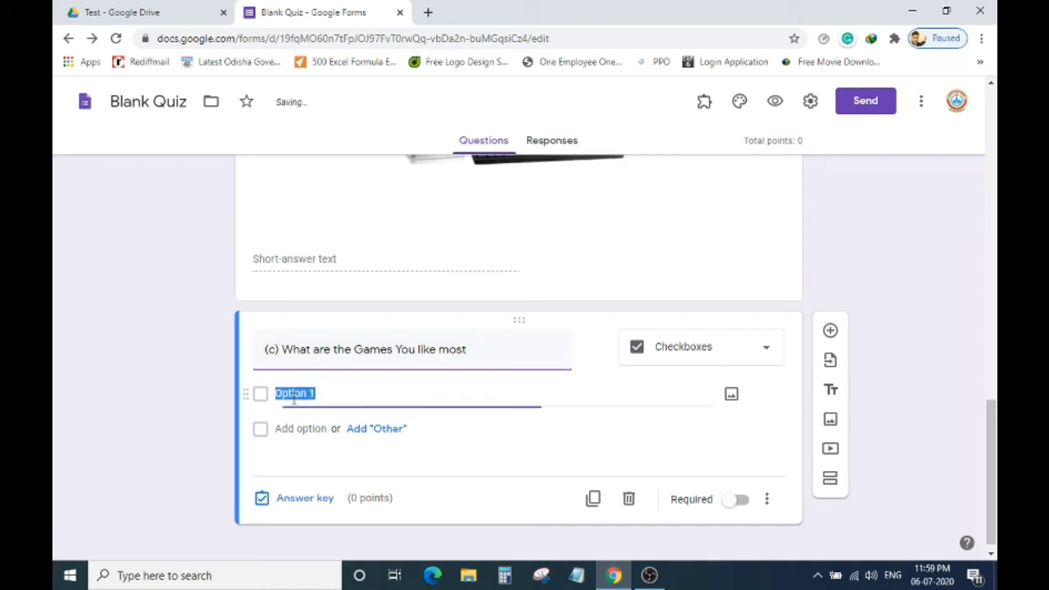
pyautogui.write('Bask')
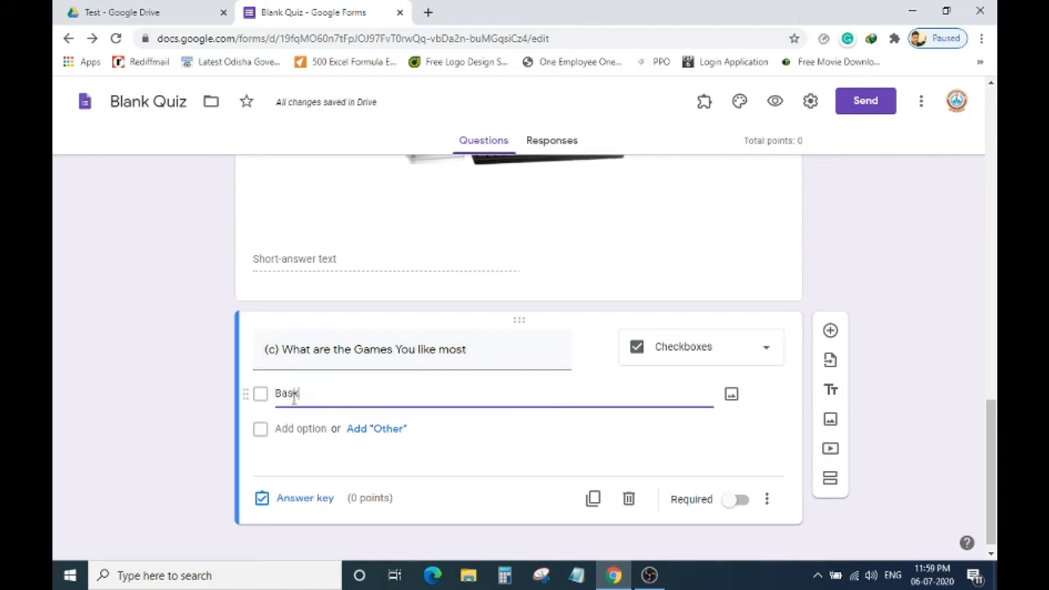
pyautogui.write('et Ball')
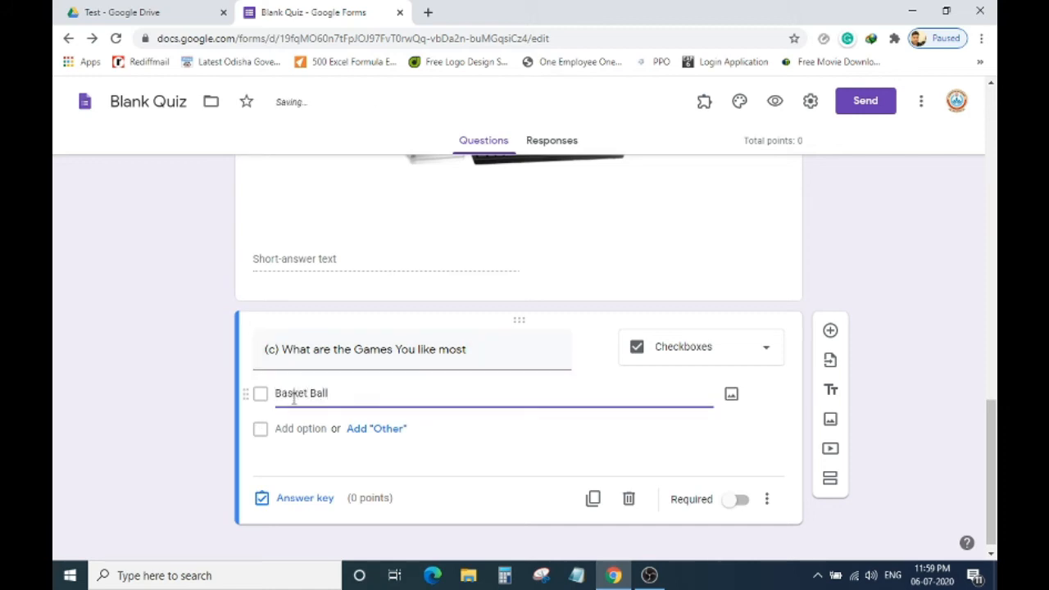
pyautogui.click(299, 428)
pyautogui.write('Vo')
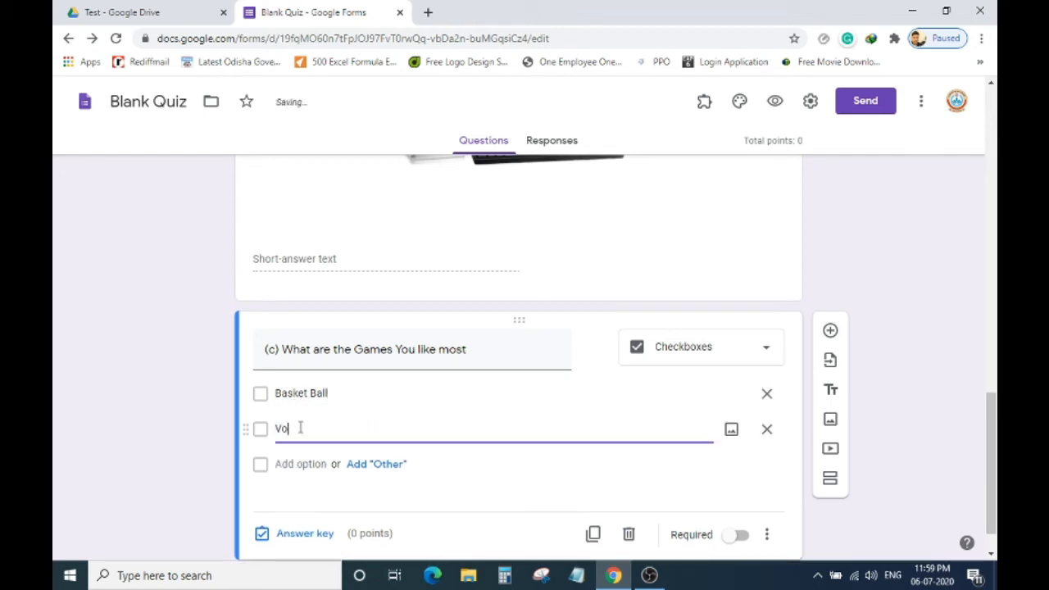
pyautogui.write('Badm')
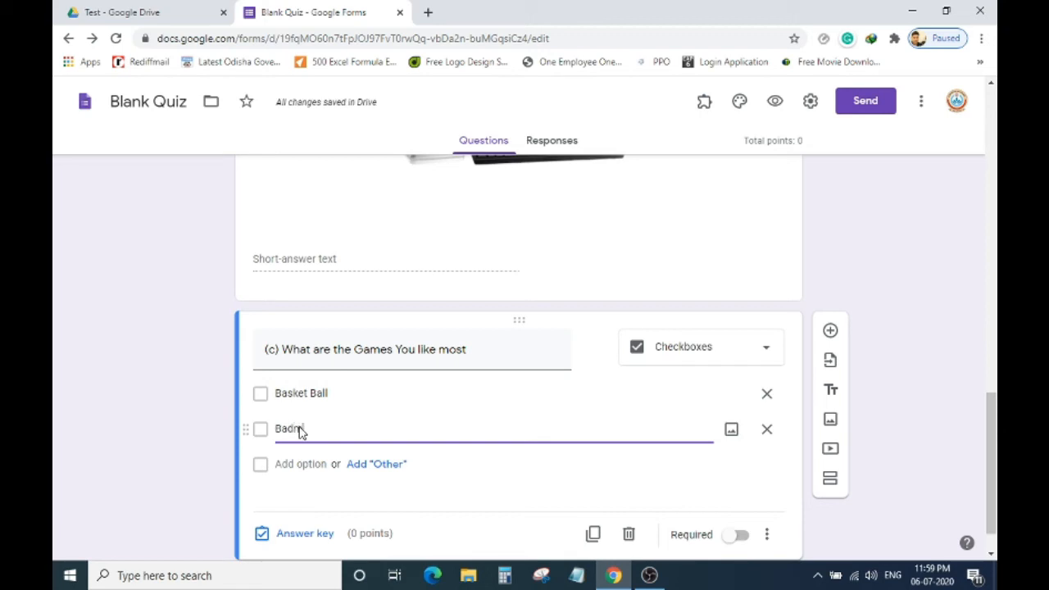
pyautogui.write('inton')
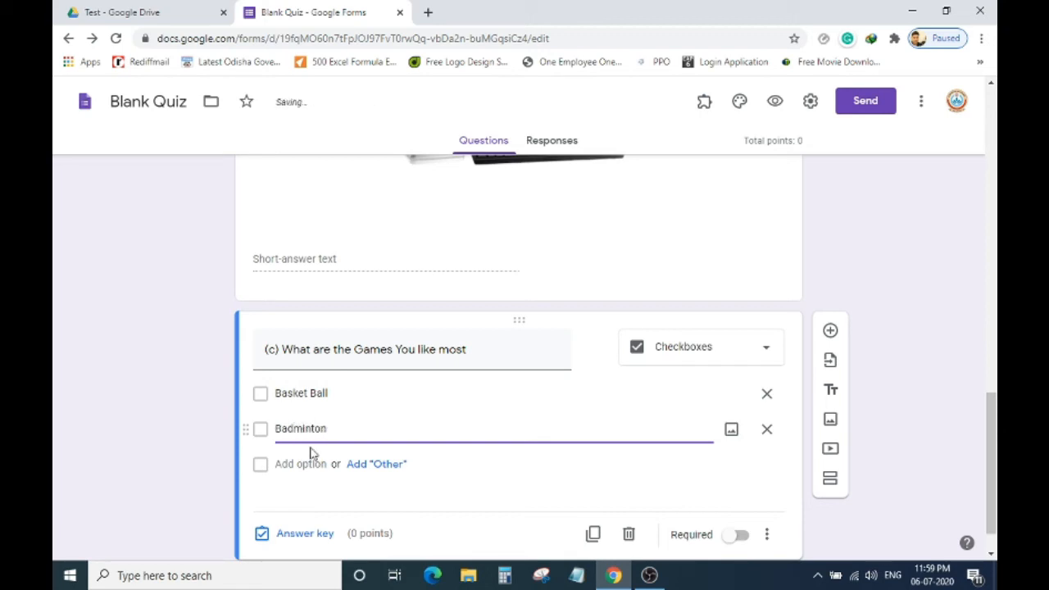
pyautogui.click(308, 464)
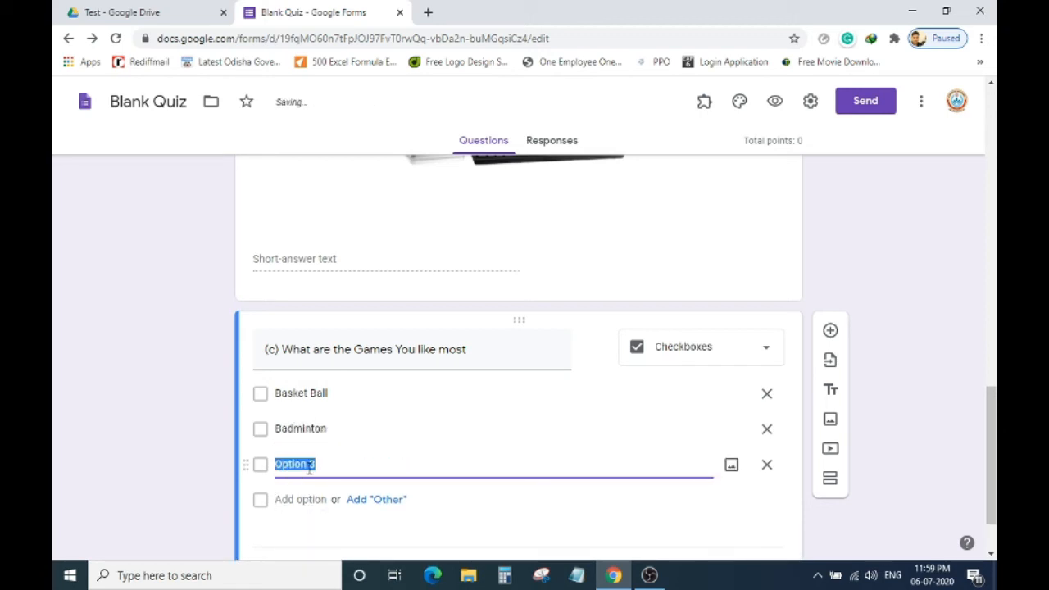
pyautogui.write('Ho')
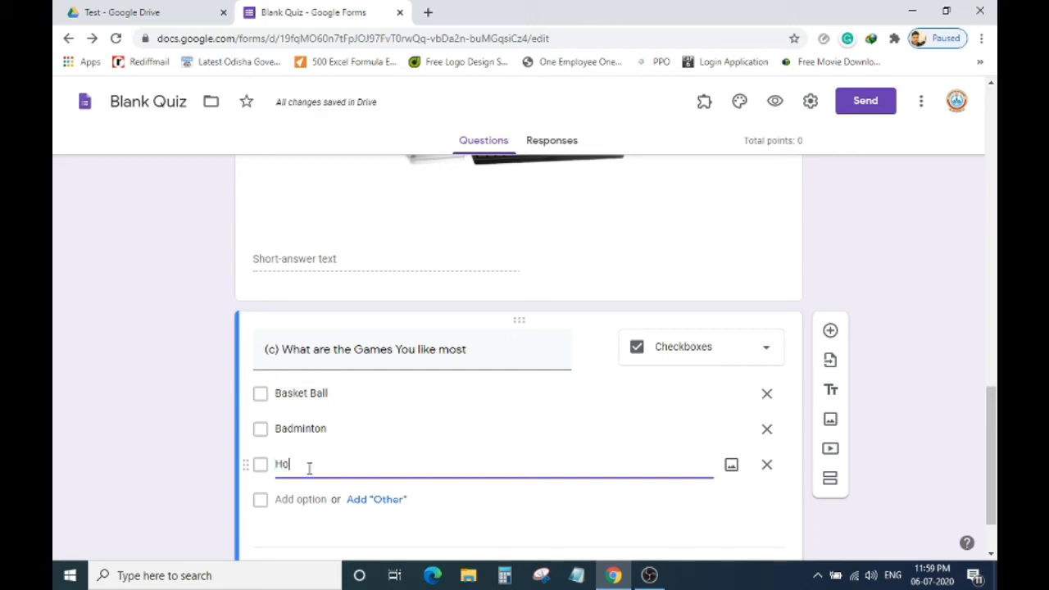
pyautogui.write('key')
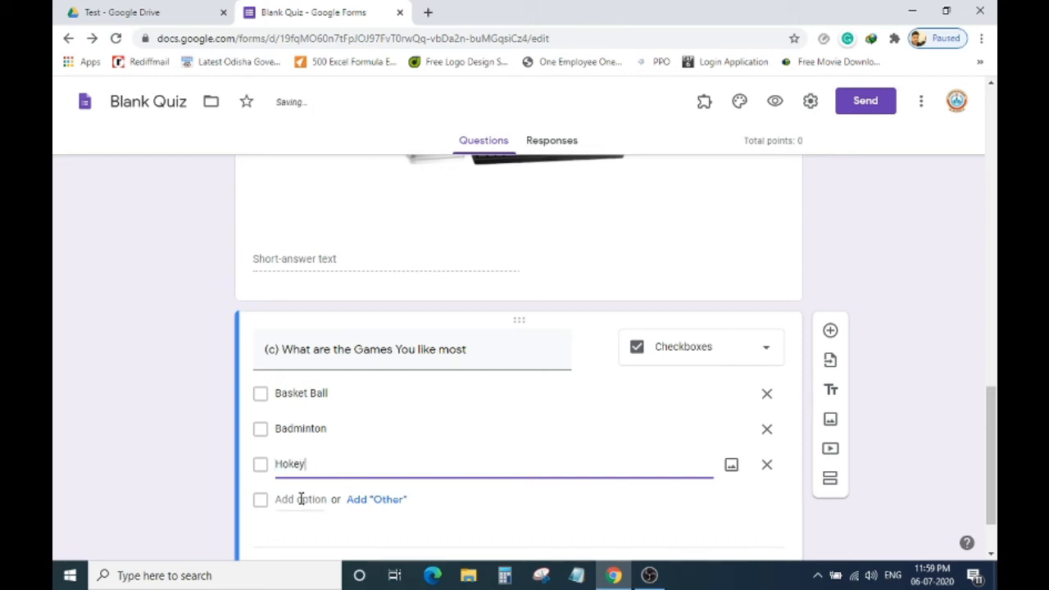
pyautogui.click(302, 499)
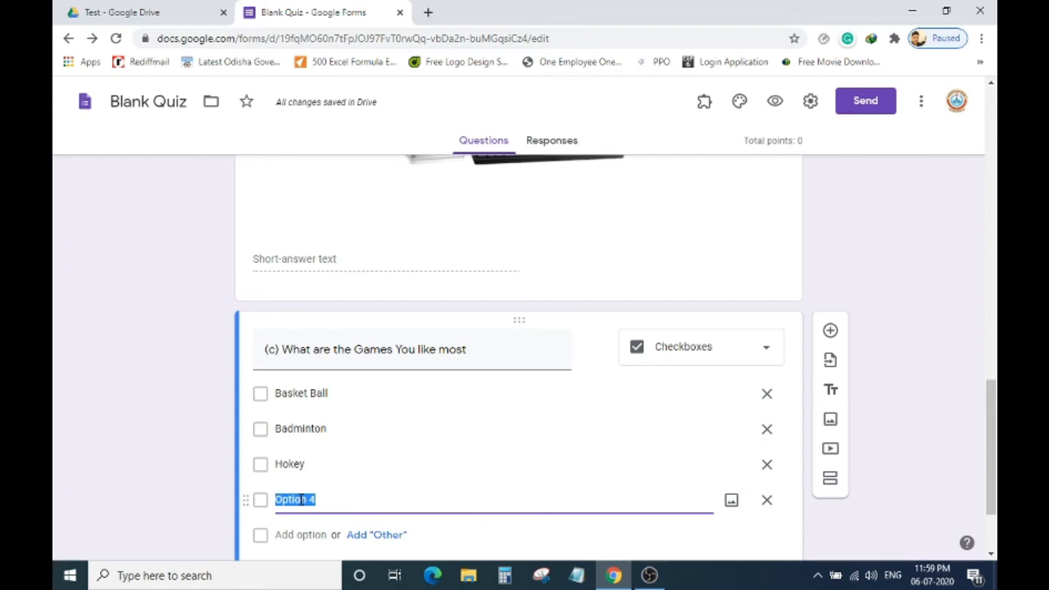
pyautogui.write('Cricket')
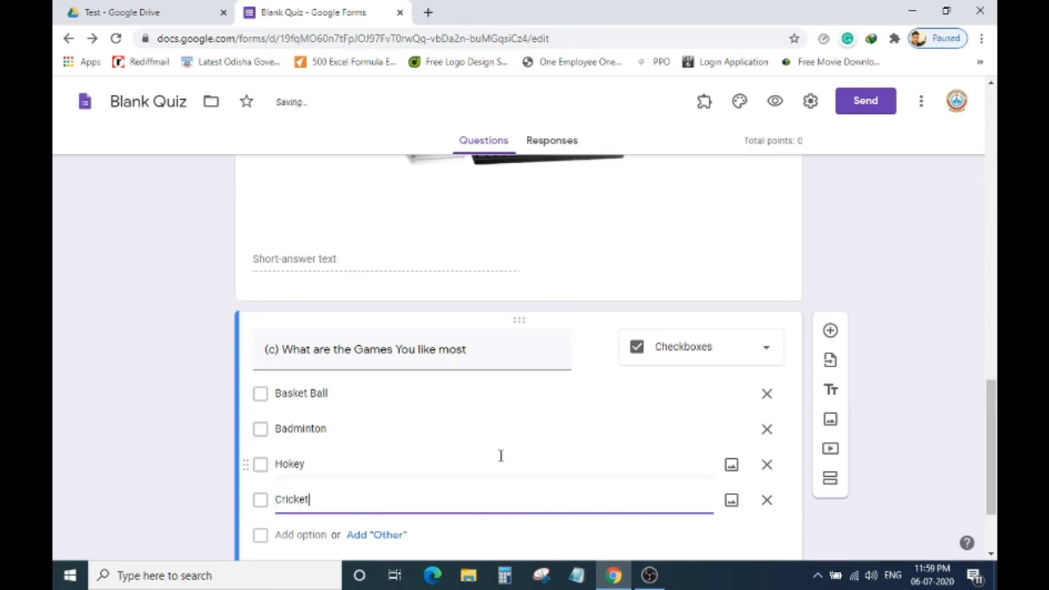
pyautogui.scroll(-1, 566, 445)
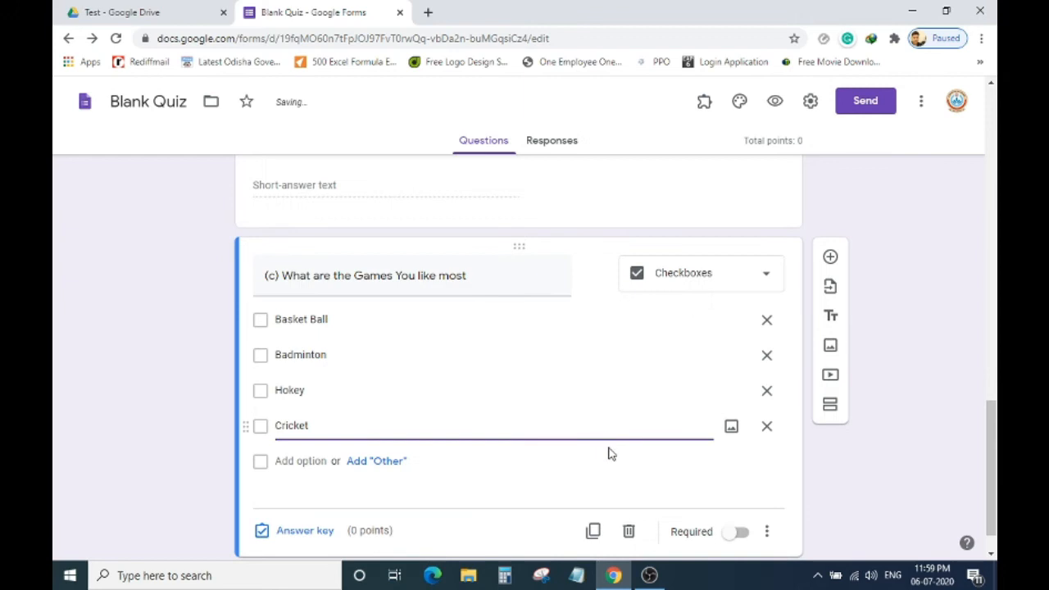
pyautogui.click(740, 532)
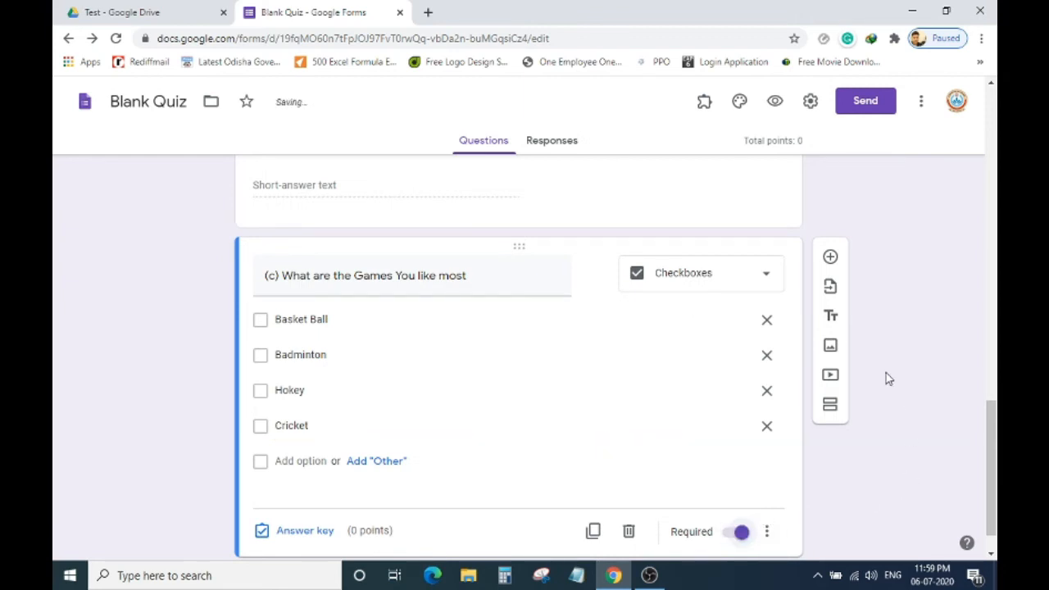
pyautogui.click(830, 257)
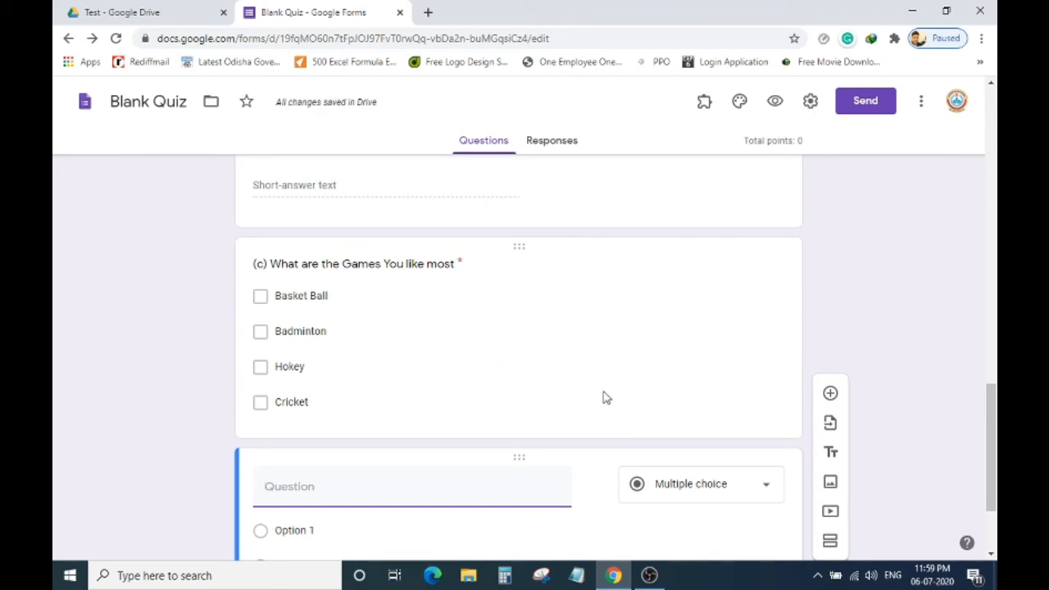
# Delete both extra blank questions so the games checkbox question (c) is last.
pyautogui.scroll(-2, 643, 410)
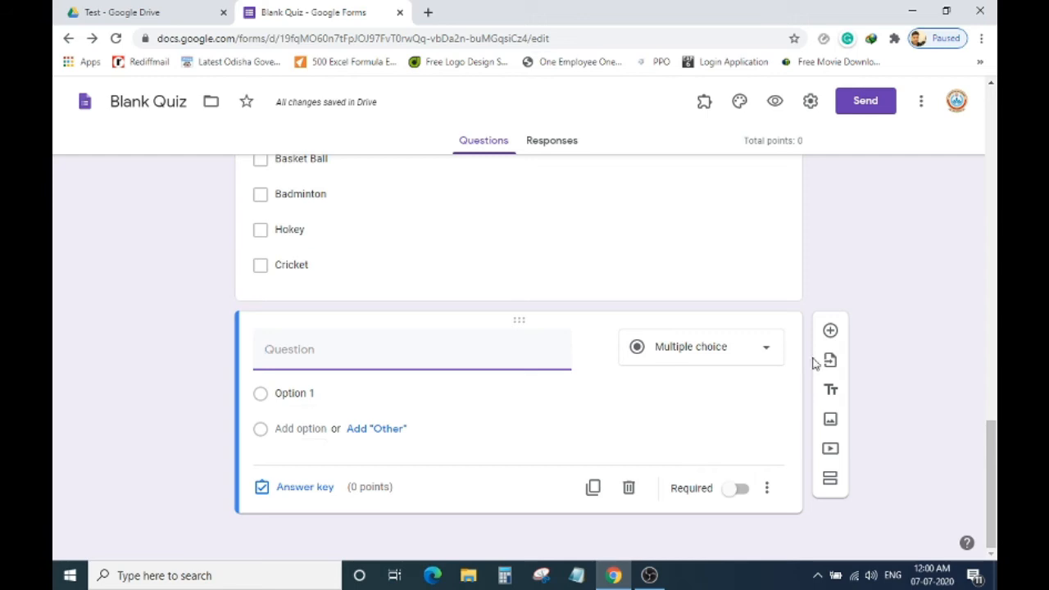
pyautogui.click(830, 331)
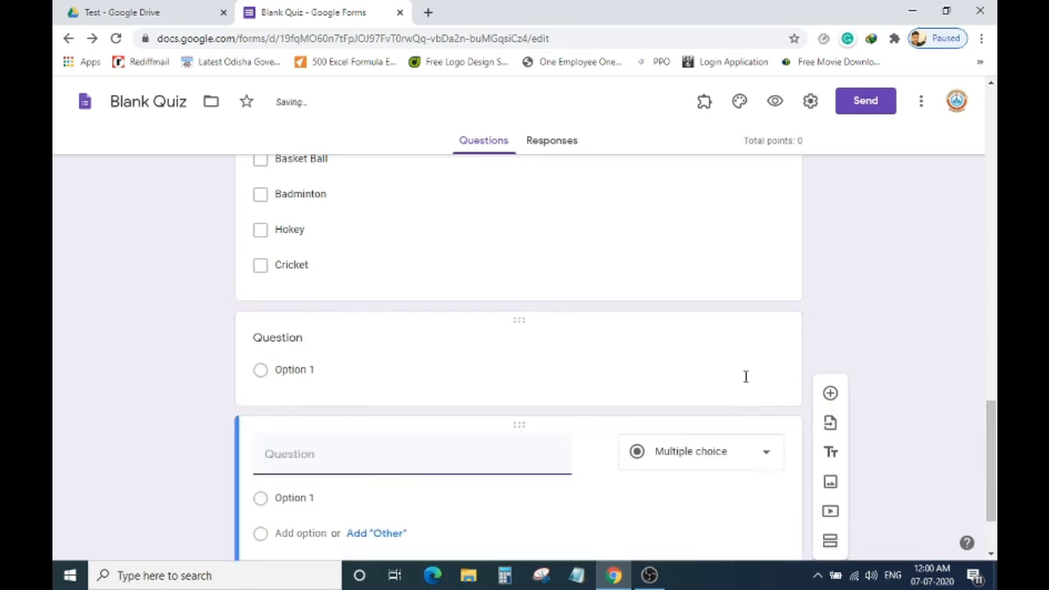
pyautogui.click(616, 370)
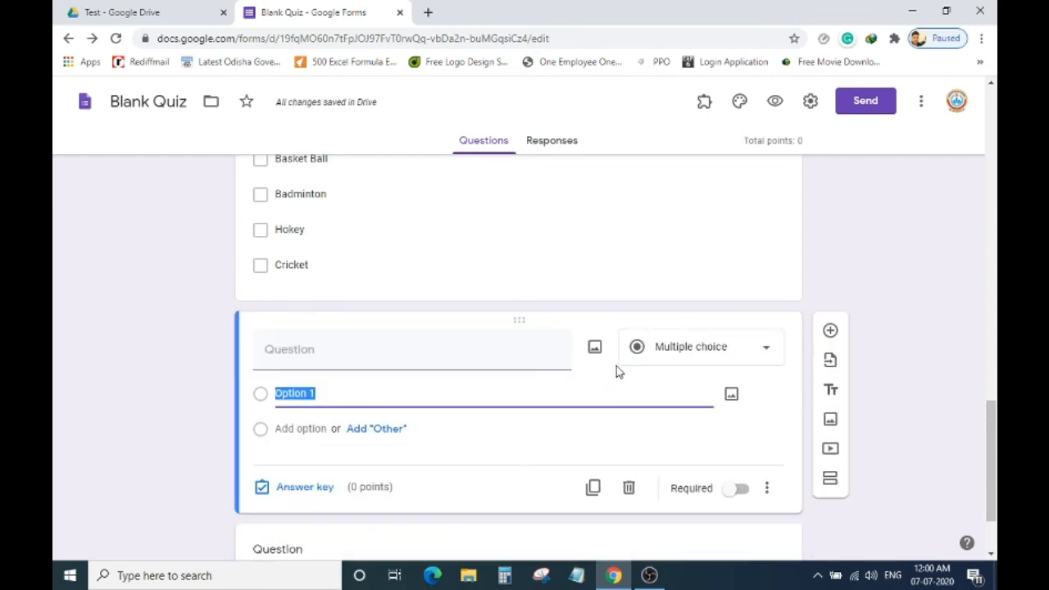
pyautogui.click(628, 488)
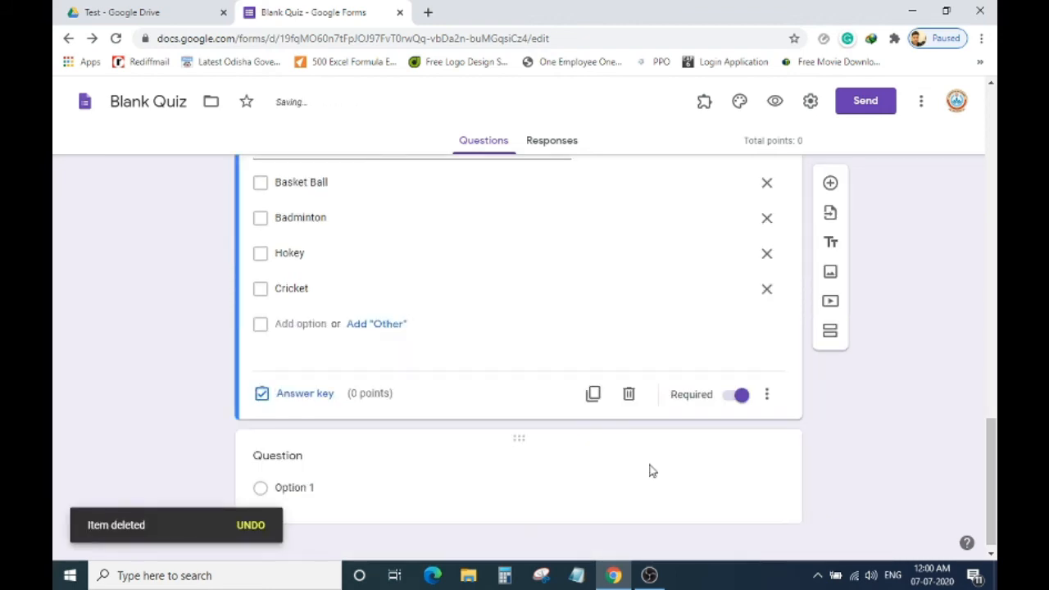
pyautogui.click(652, 471)
pyautogui.click(630, 488)
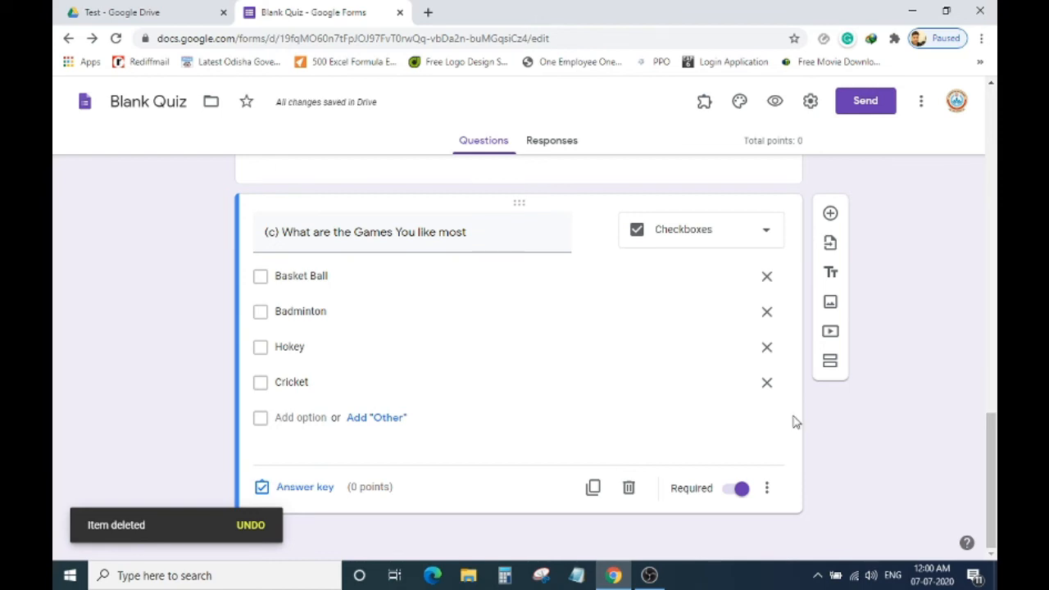
pyautogui.scroll(10, 793, 410)
pyautogui.scroll(6, 792, 408)
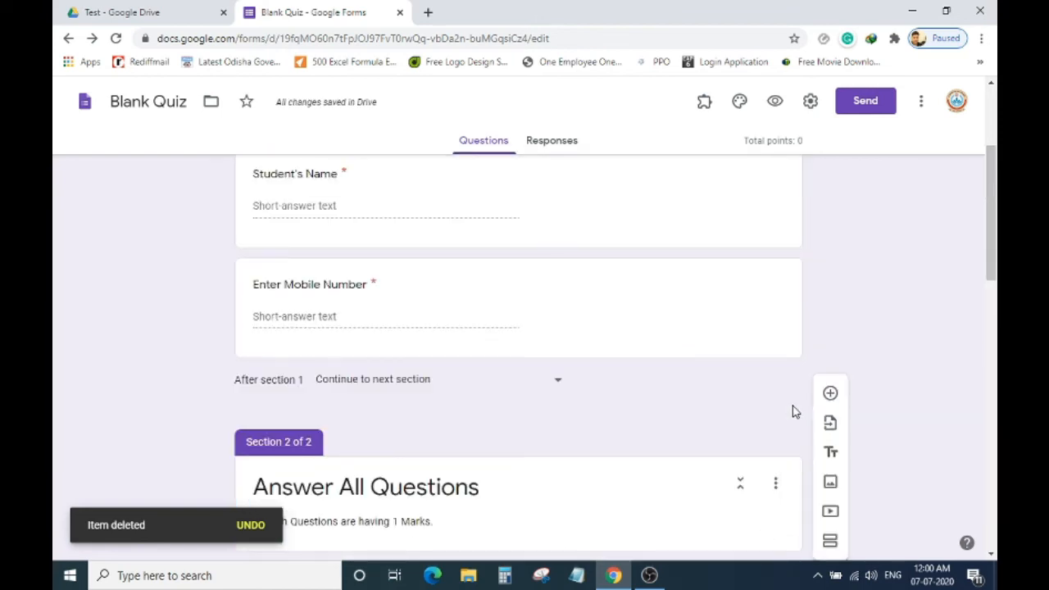
pyautogui.scroll(-5, 792, 405)
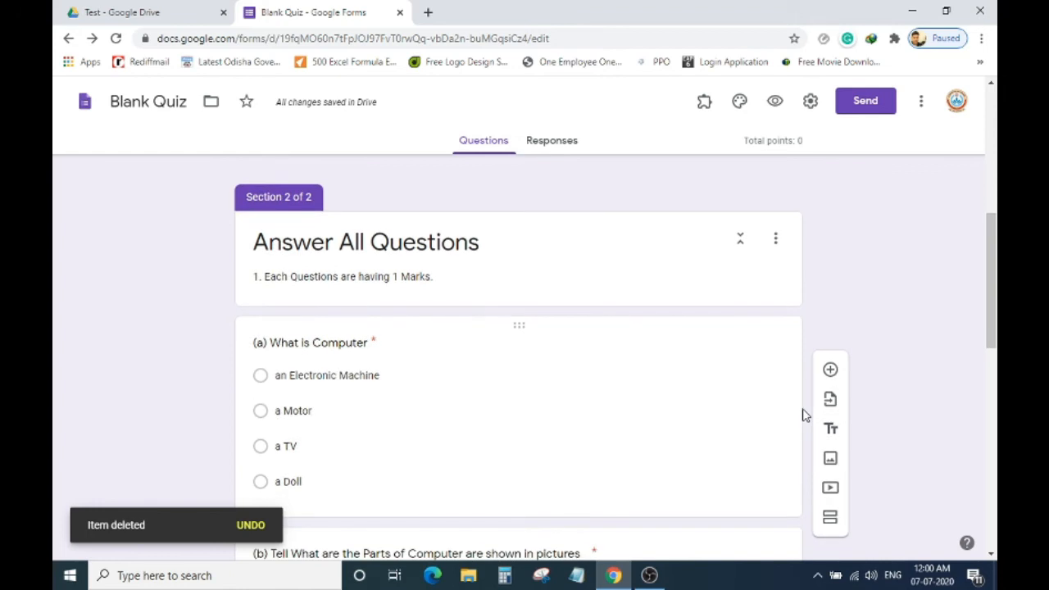
pyautogui.scroll(-5, 803, 415)
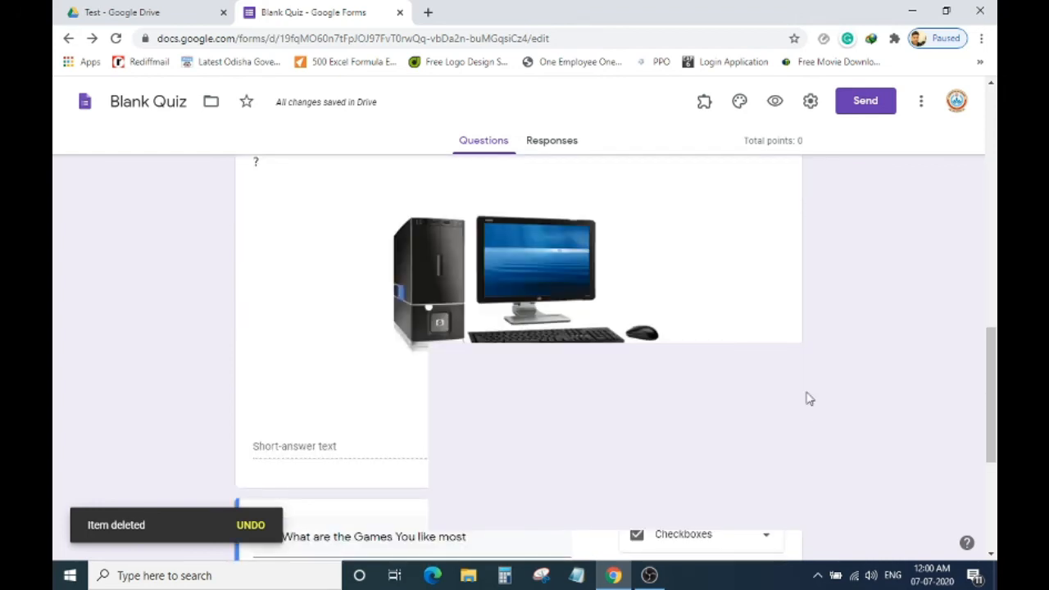
pyautogui.scroll(-4, 808, 399)
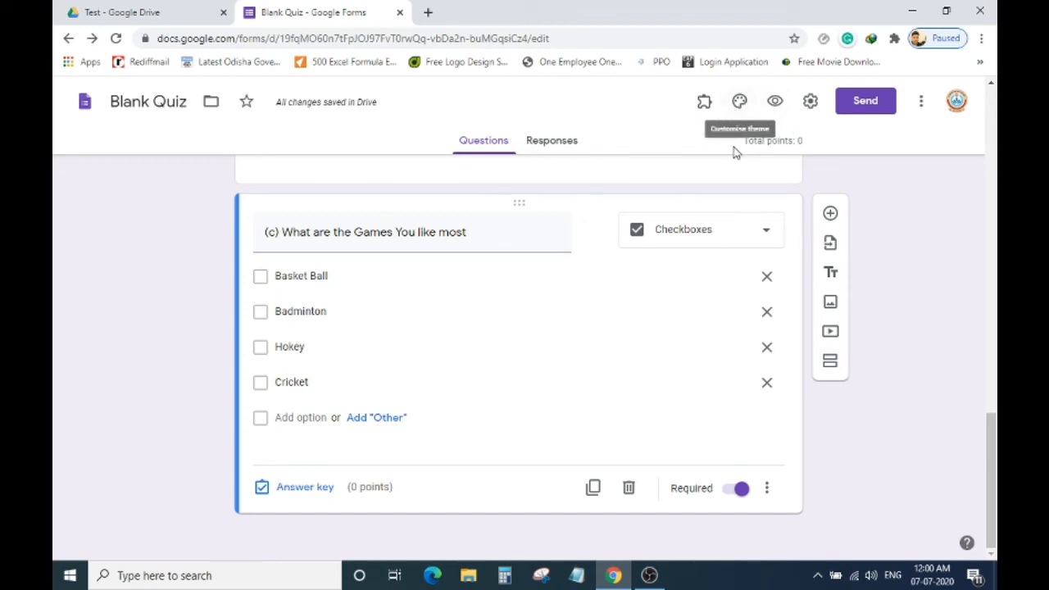
# In theme options, try dark blue and purple theme colours, then red.
pyautogui.click(740, 102)
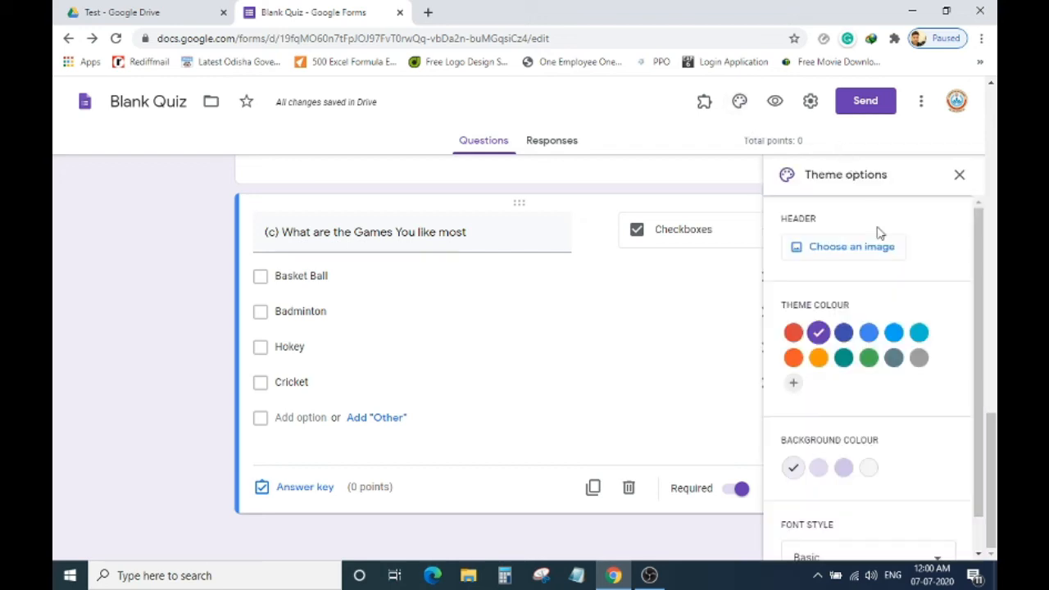
pyautogui.click(844, 333)
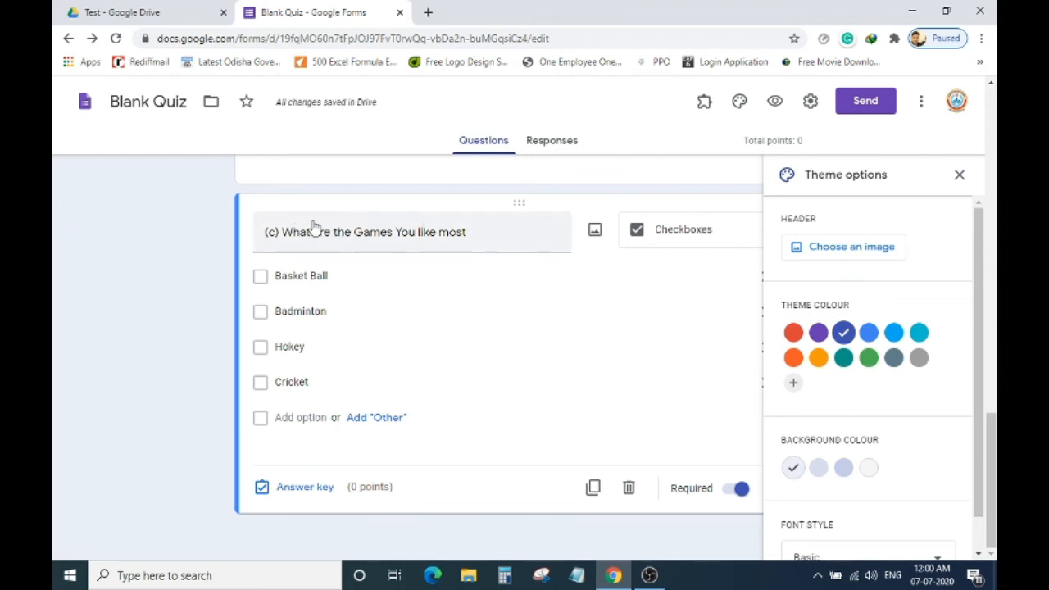
pyautogui.scroll(15, 314, 227)
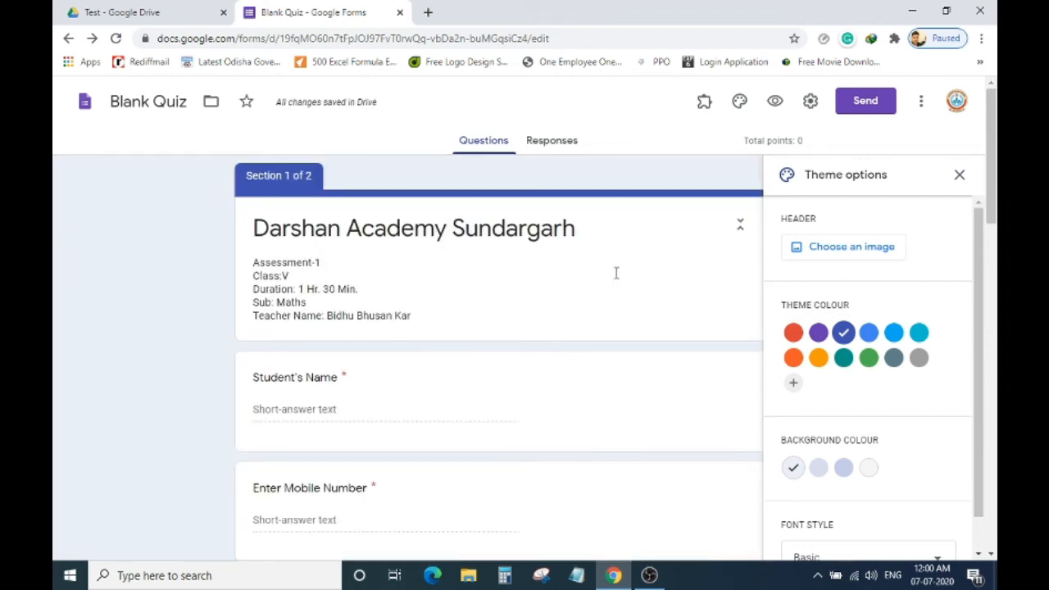
pyautogui.click(817, 333)
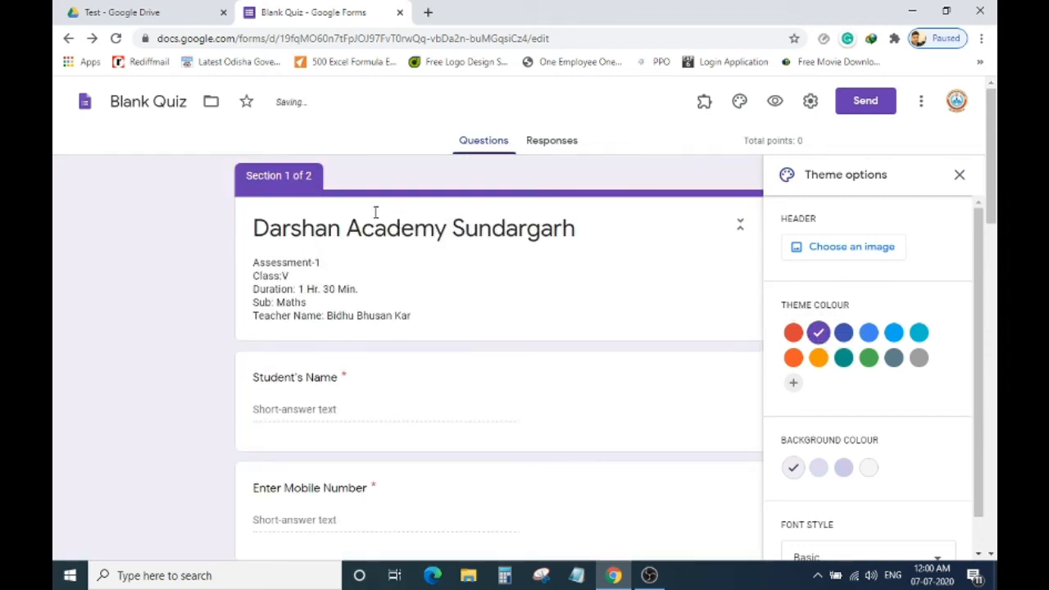
pyautogui.click(793, 332)
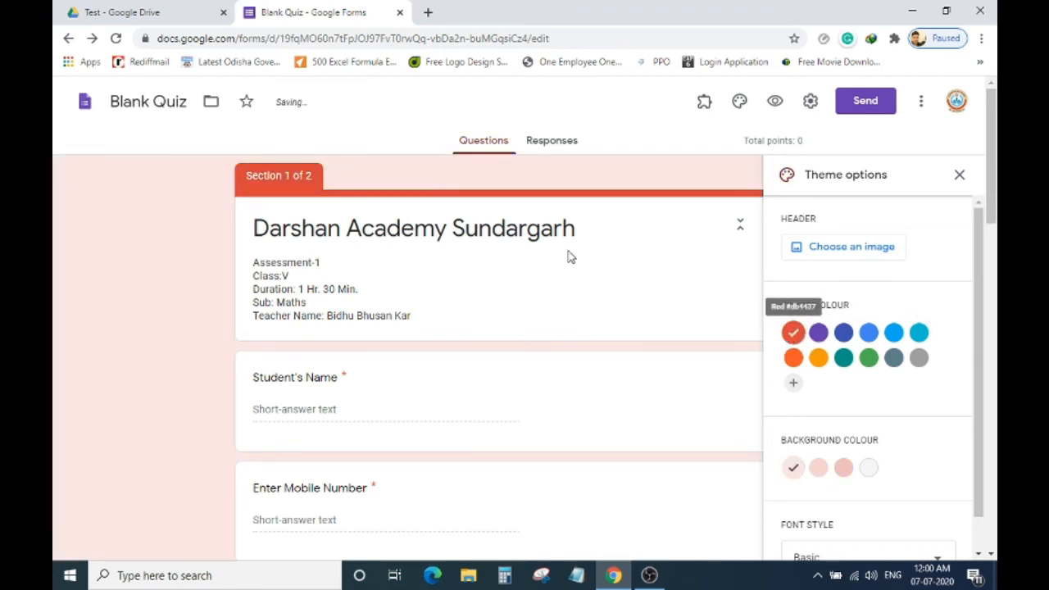
# Try orange, yellow, teal, green, blue-grey and grey, then settle on the red theme colour.
pyautogui.click(793, 357)
pyautogui.click(818, 358)
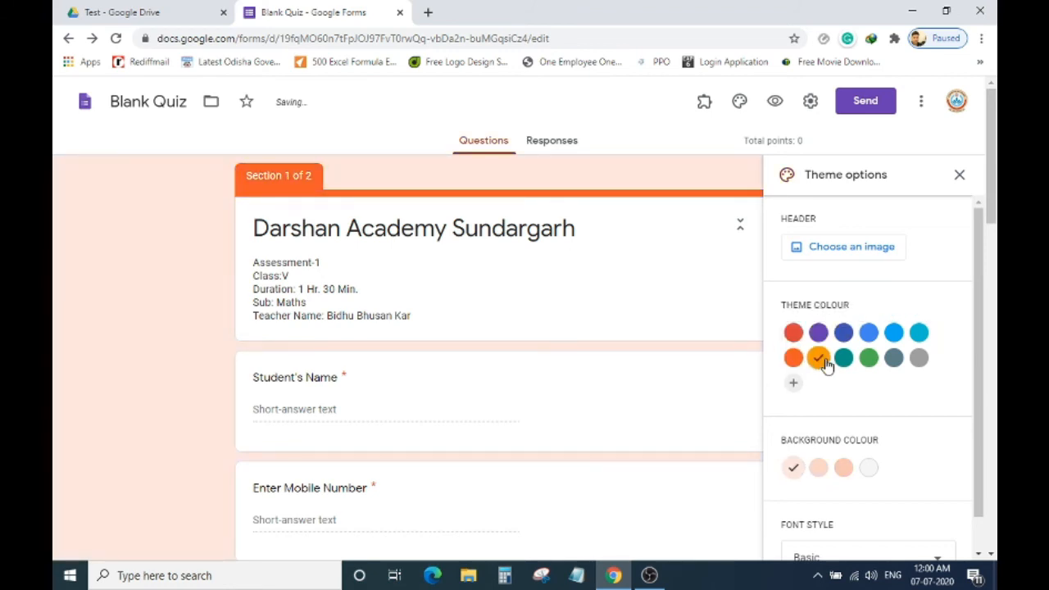
pyautogui.click(844, 359)
pyautogui.click(868, 361)
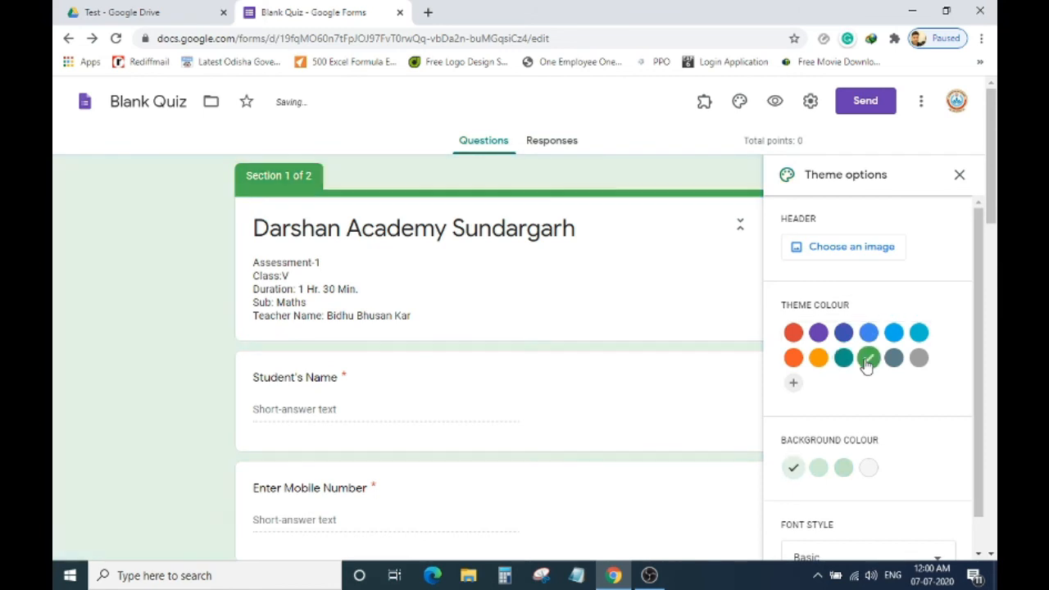
pyautogui.click(893, 358)
pyautogui.click(918, 360)
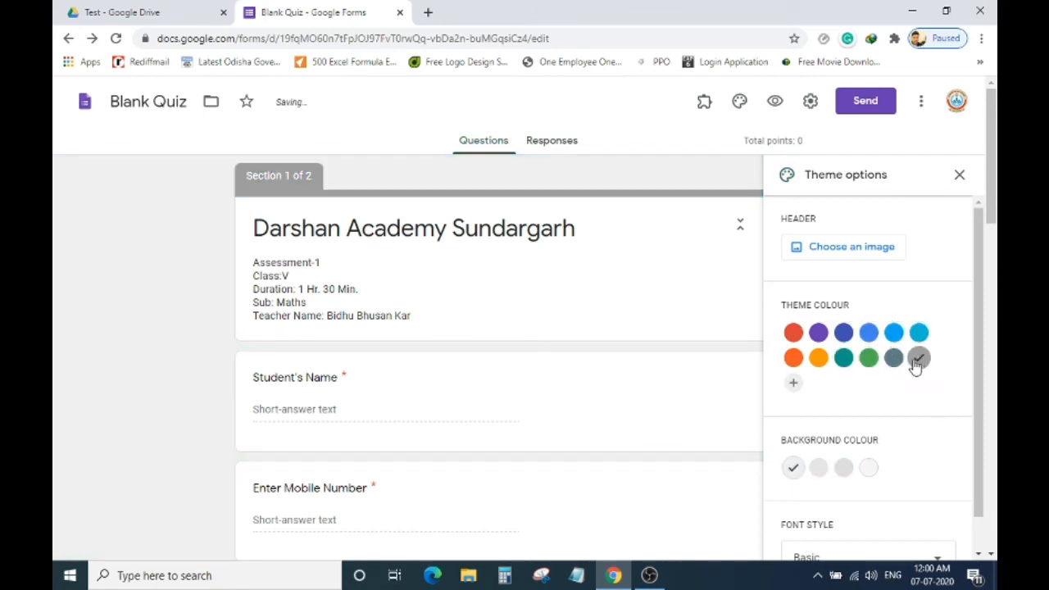
pyautogui.click(793, 332)
pyautogui.scroll(-1, 850, 322)
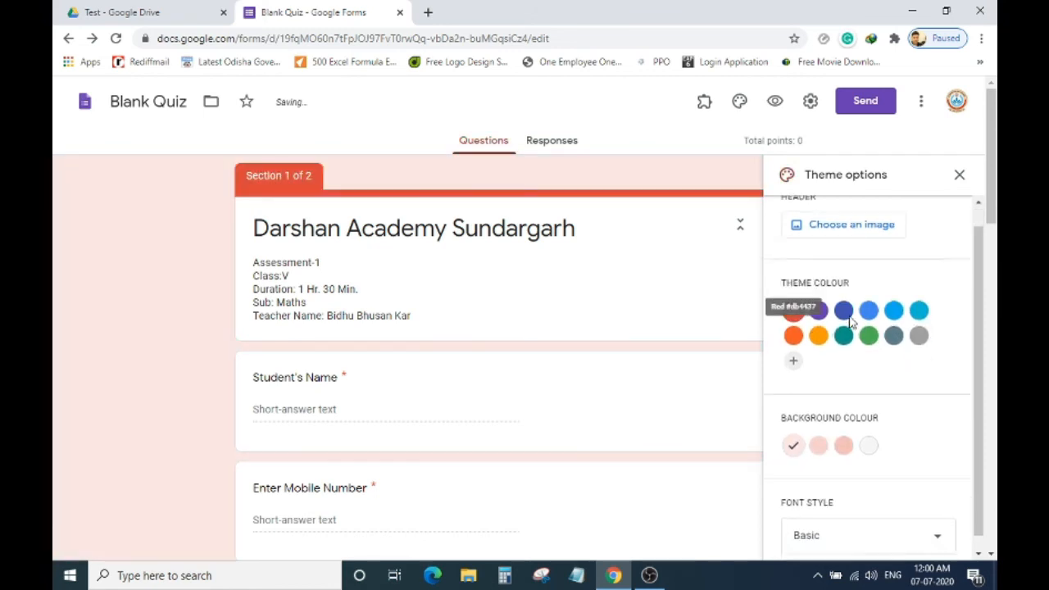
pyautogui.scroll(-5, 849, 324)
pyautogui.scroll(5, 850, 323)
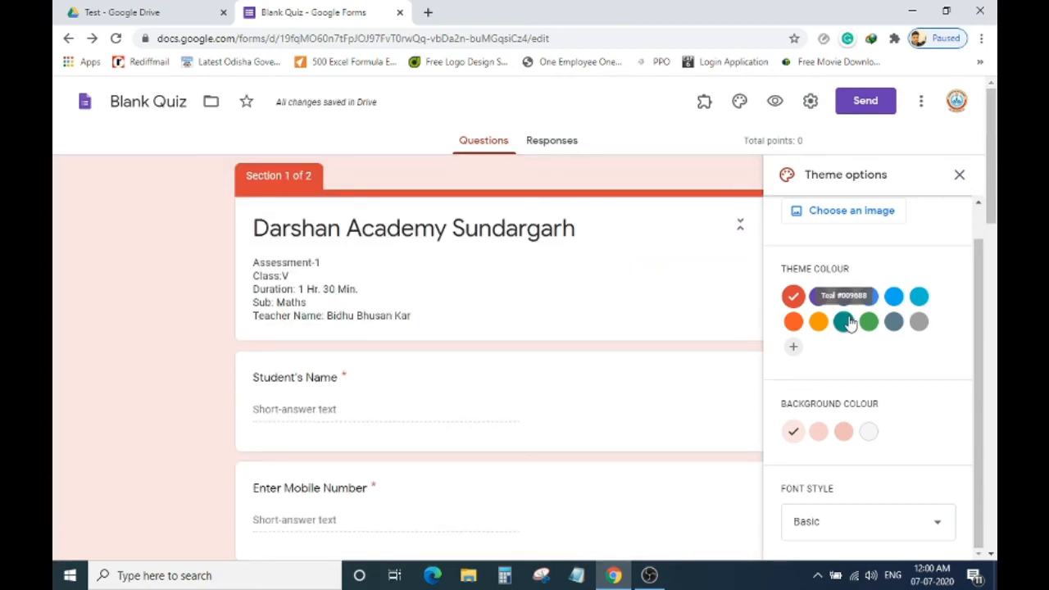
# Try the Decorative and Formal font styles, then set the quiz font to Playful.
pyautogui.click(933, 507)
pyautogui.click(849, 464)
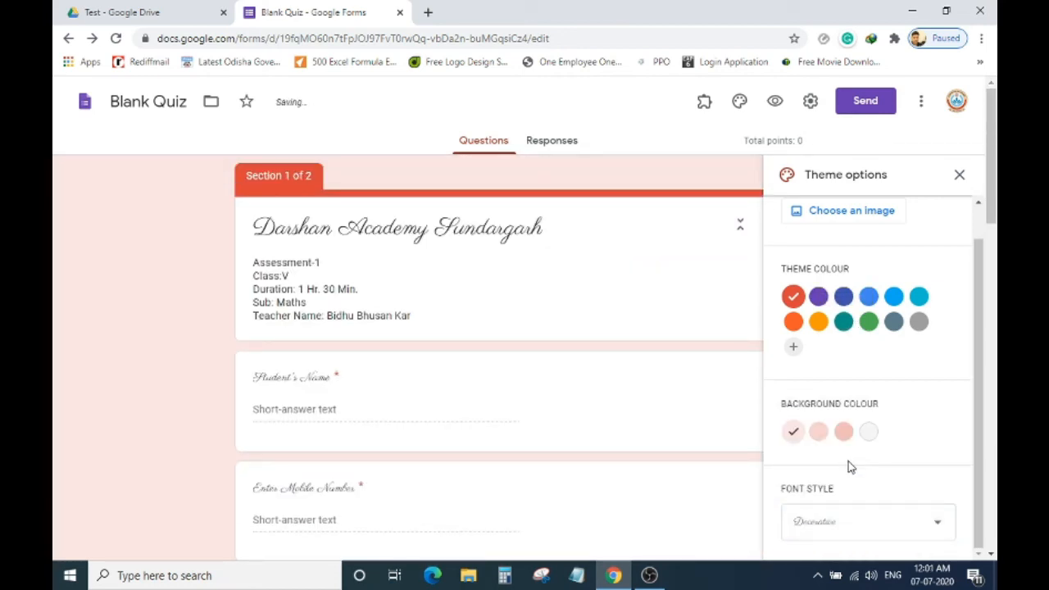
pyautogui.click(940, 522)
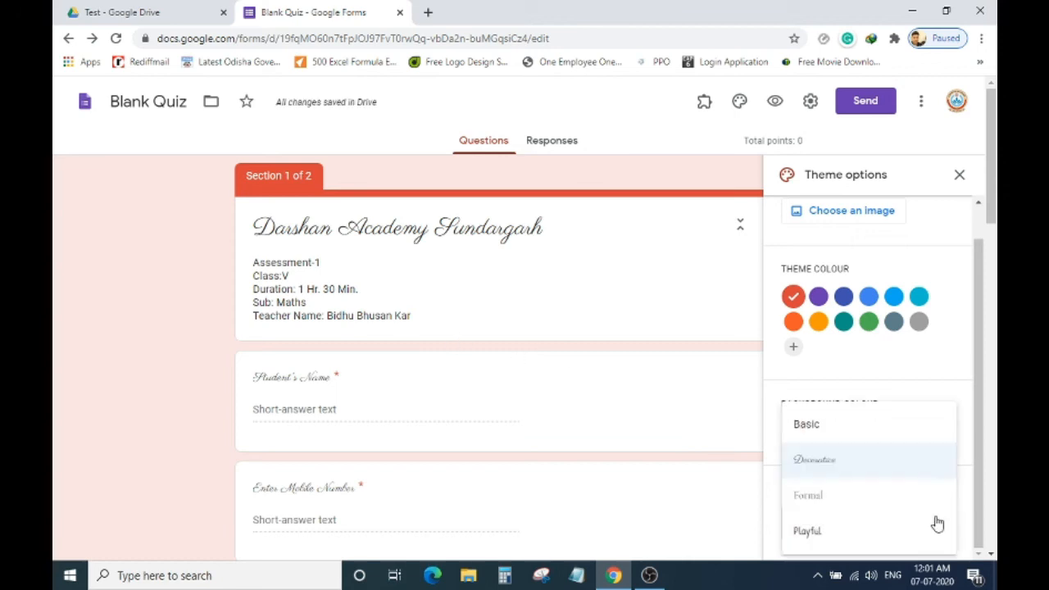
pyautogui.click(875, 508)
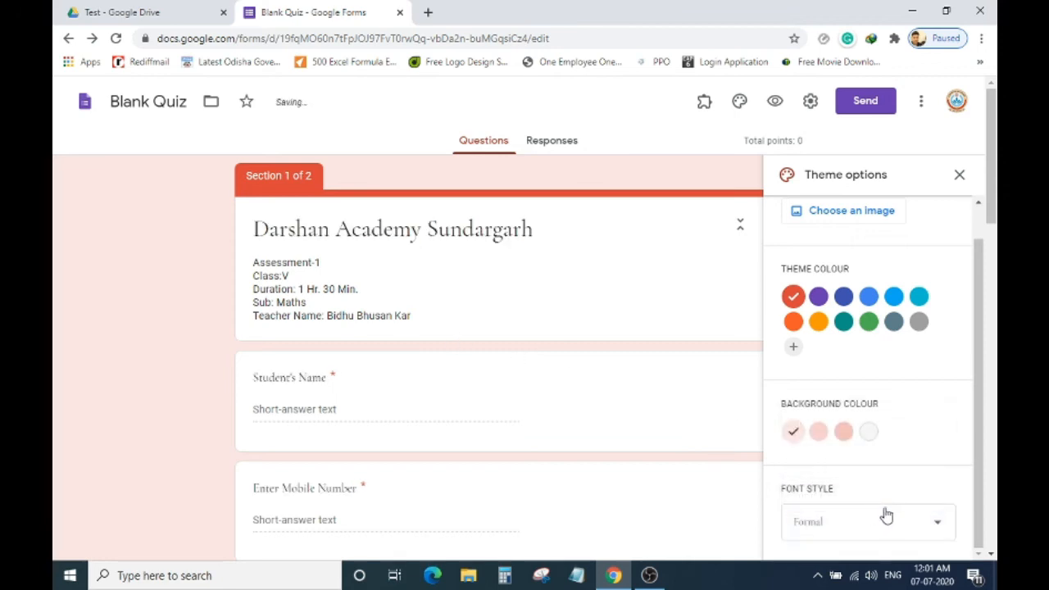
pyautogui.click(941, 526)
pyautogui.click(876, 534)
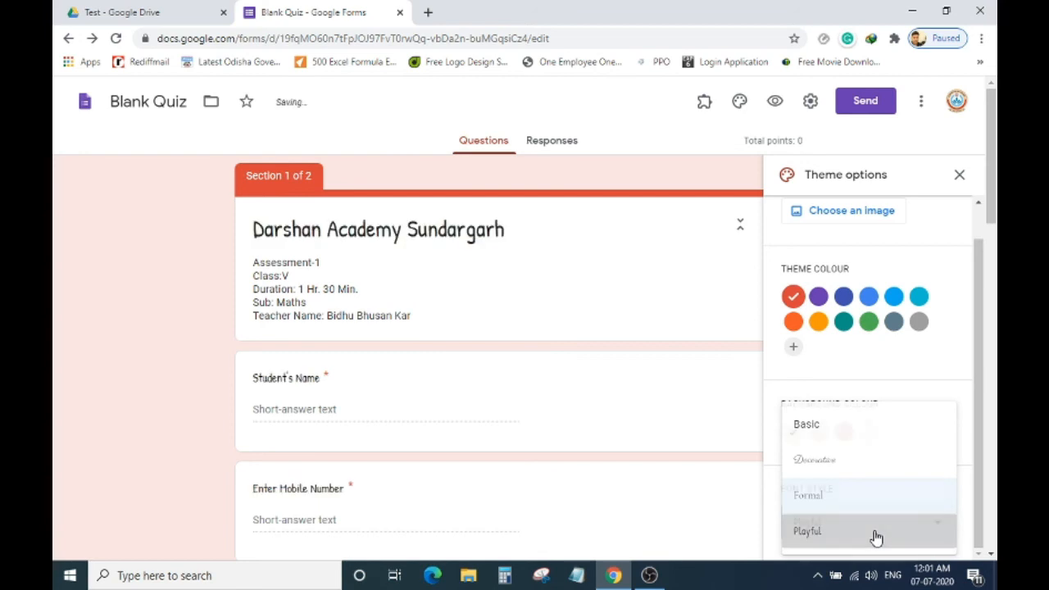
pyautogui.scroll(-1, 910, 488)
pyautogui.scroll(1, 910, 467)
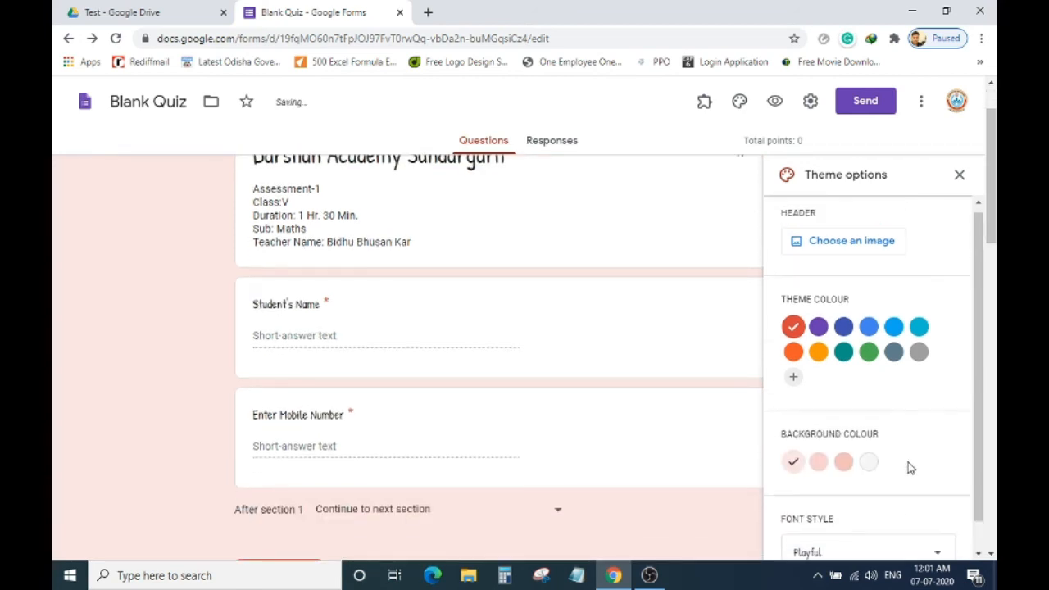
pyautogui.scroll(1, 911, 443)
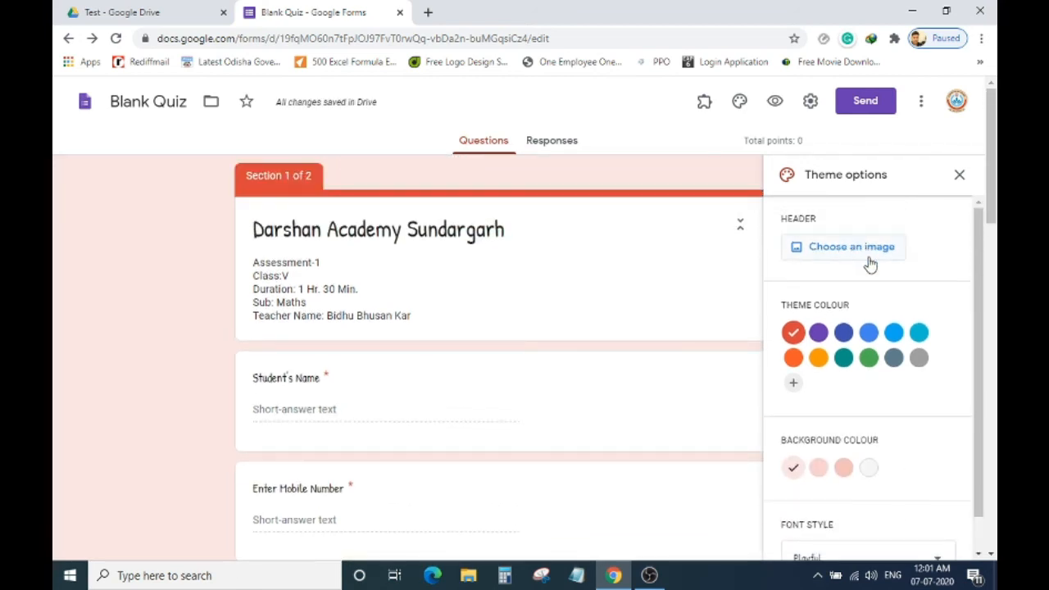
# Insert the football-field picture from the Themes images as the header, then close theme options.
pyautogui.click(872, 256)
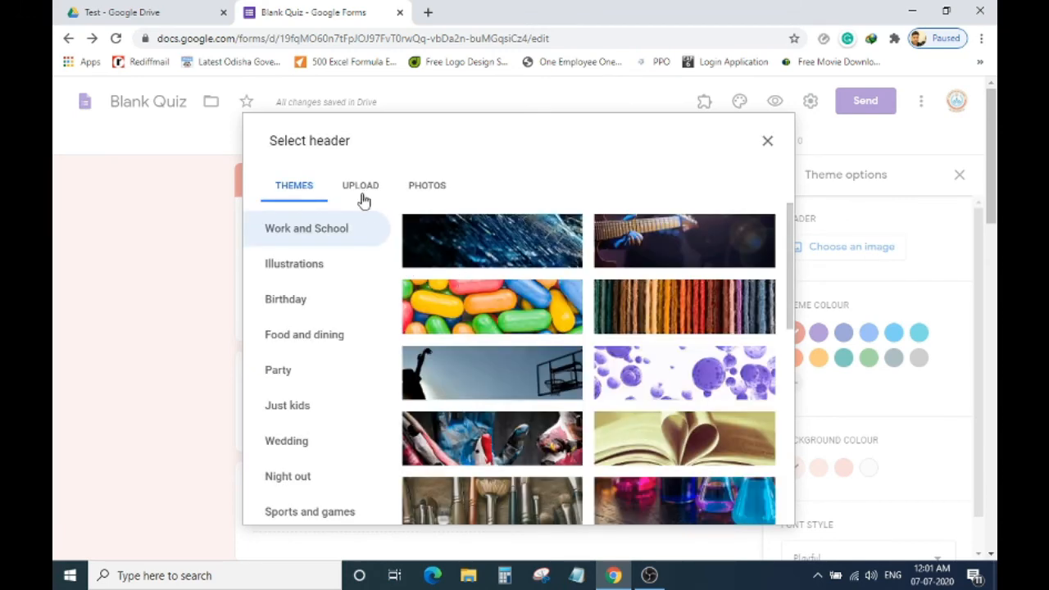
pyautogui.click(368, 191)
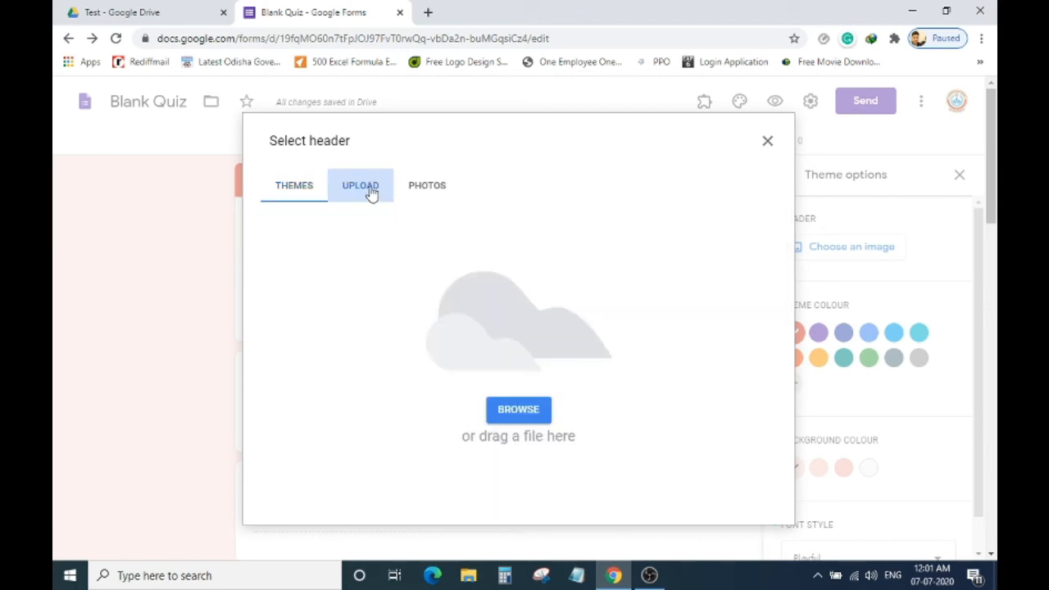
pyautogui.click(411, 190)
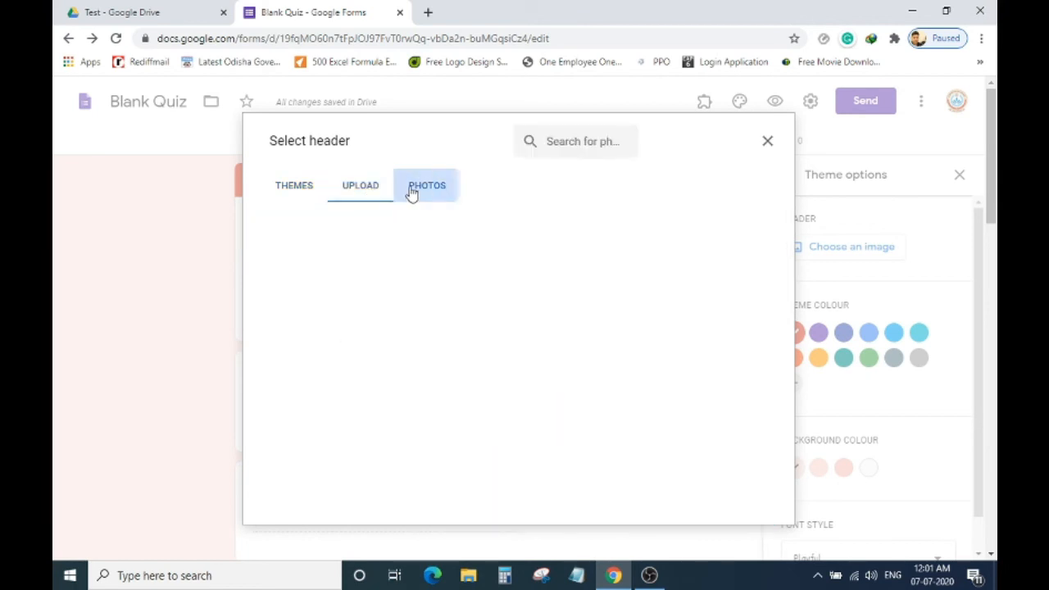
pyautogui.click(304, 195)
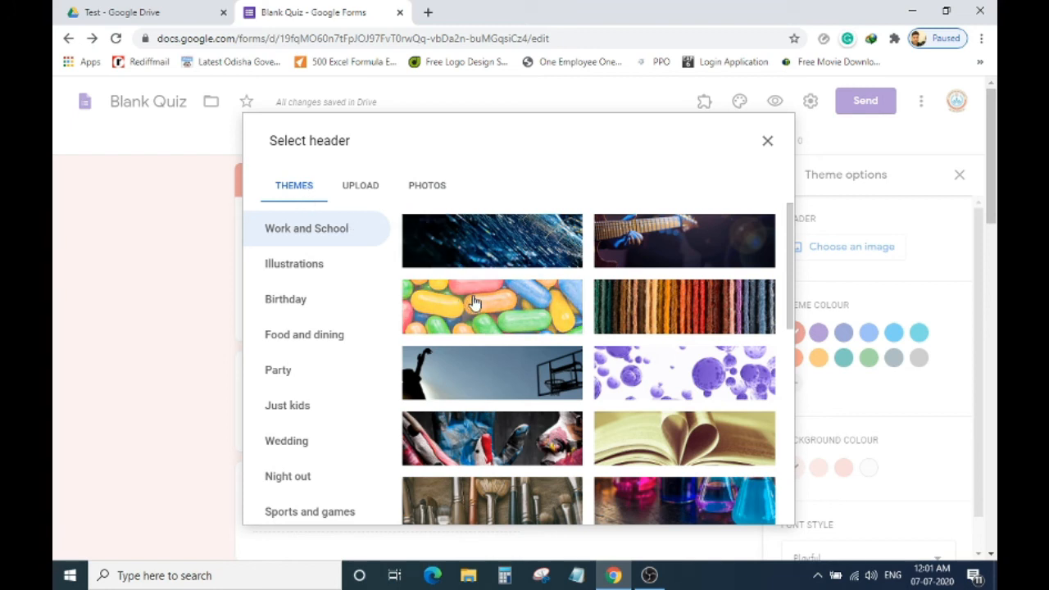
pyautogui.click(438, 188)
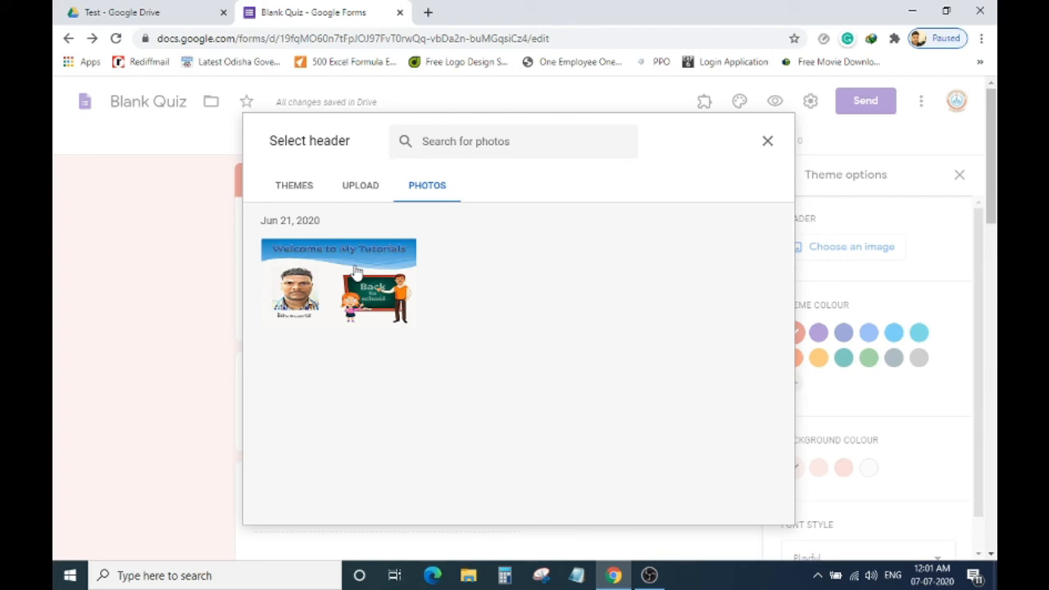
pyautogui.click(295, 187)
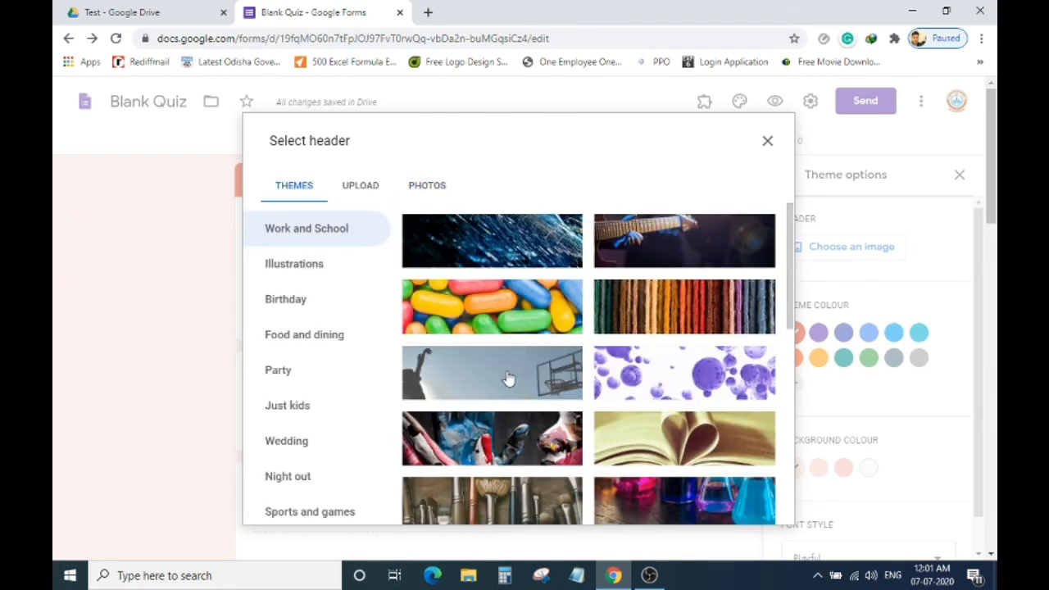
pyautogui.scroll(-3, 582, 361)
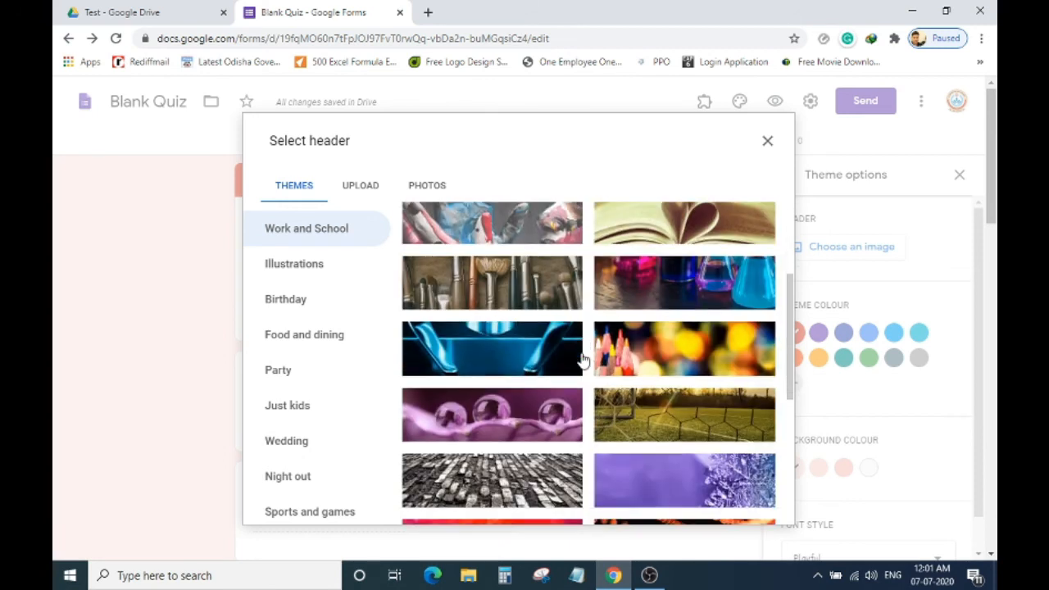
pyautogui.click(664, 430)
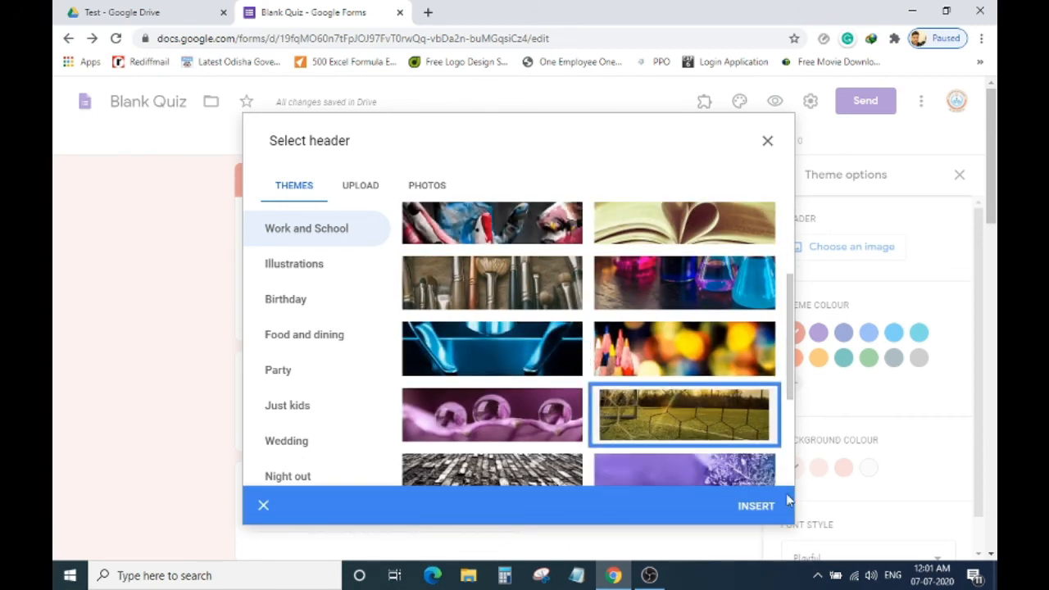
pyautogui.click(756, 506)
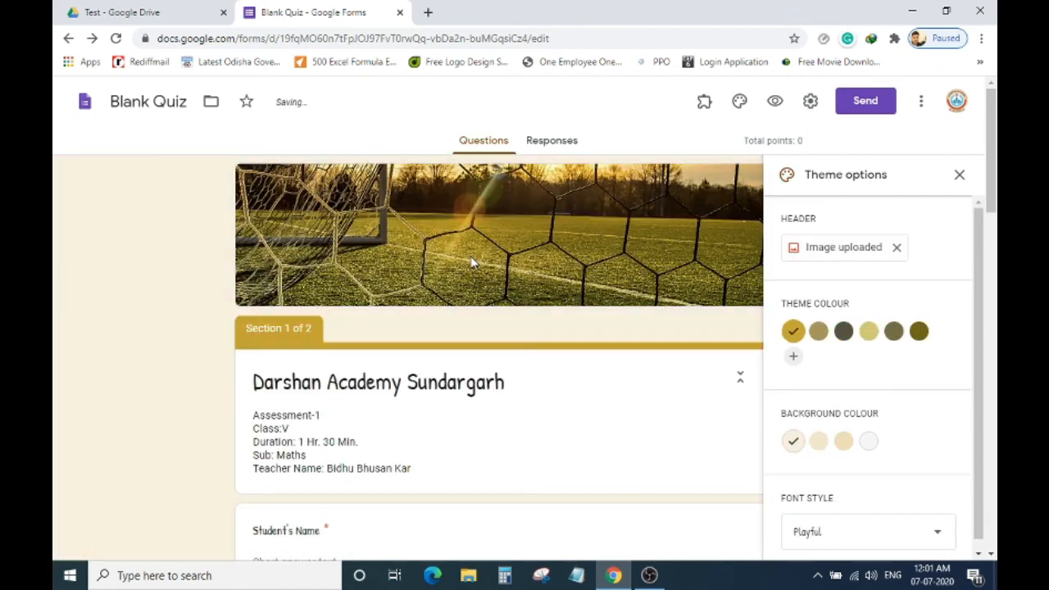
pyautogui.click(960, 177)
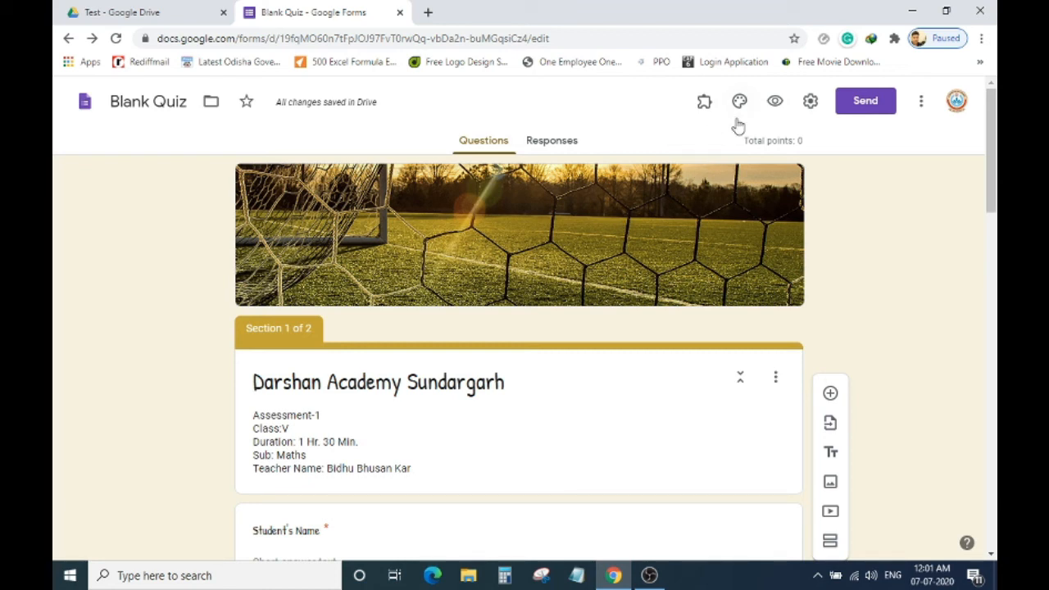
# Preview the quiz and try advancing with the required student fields left empty.
pyautogui.click(775, 103)
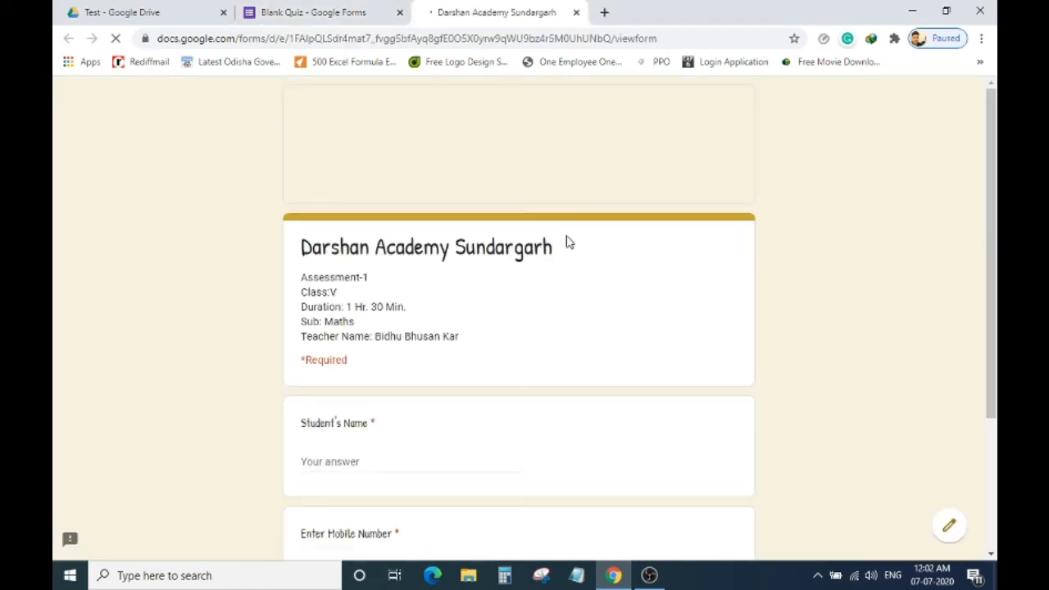
pyautogui.scroll(-1, 568, 236)
pyautogui.scroll(-2, 571, 241)
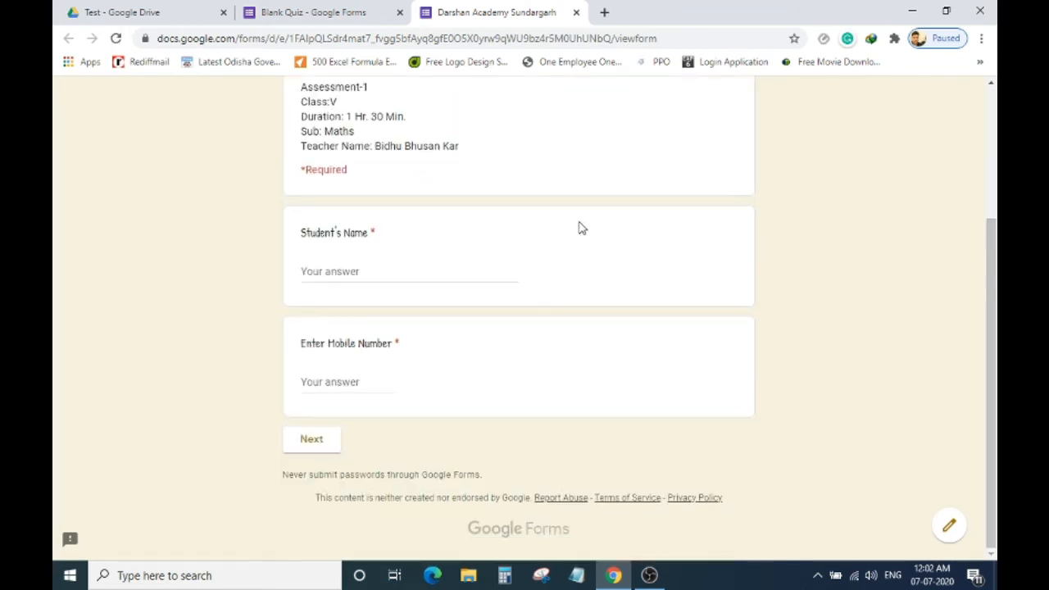
pyautogui.scroll(3, 579, 229)
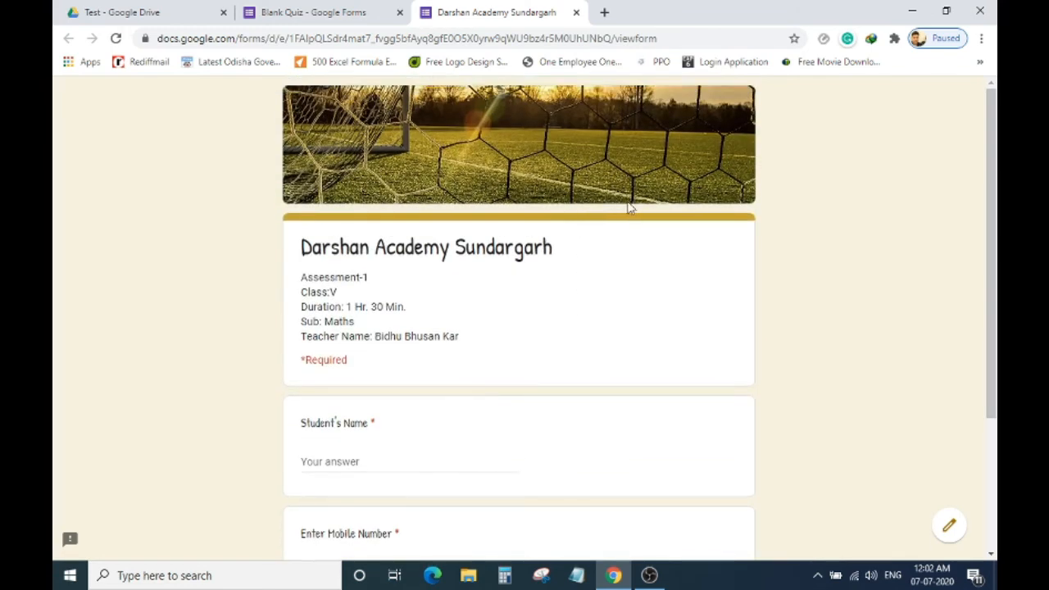
pyautogui.scroll(-3, 627, 234)
pyautogui.scroll(2, 590, 245)
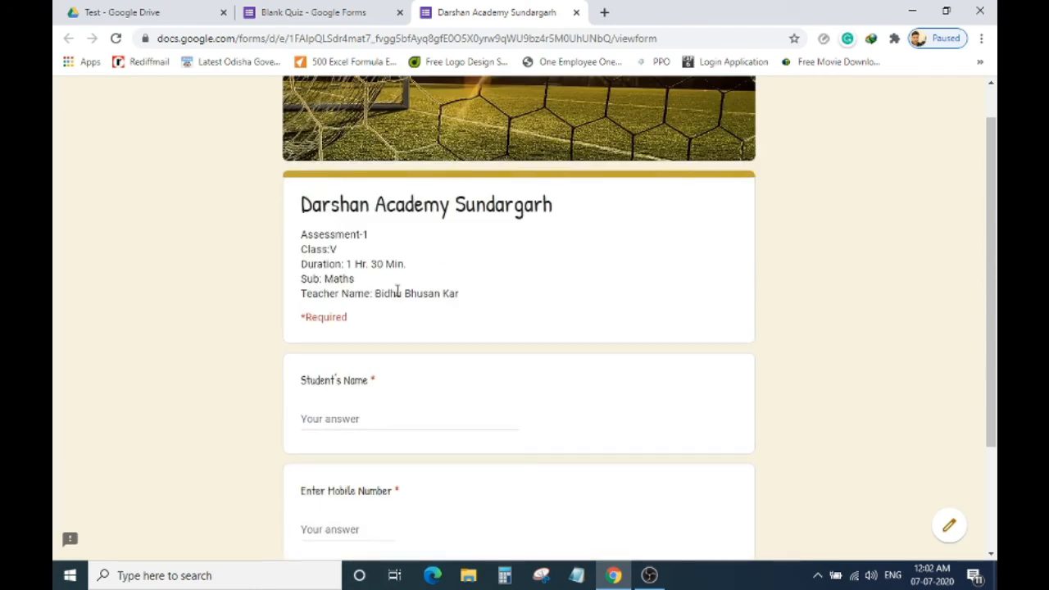
pyautogui.scroll(-2, 397, 291)
pyautogui.click(371, 272)
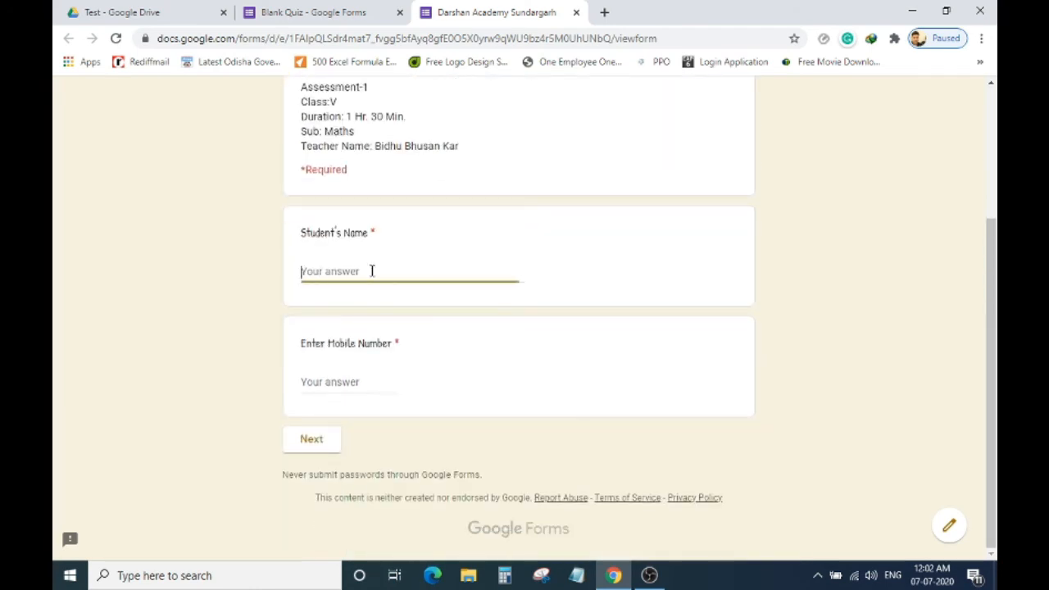
pyautogui.click(326, 443)
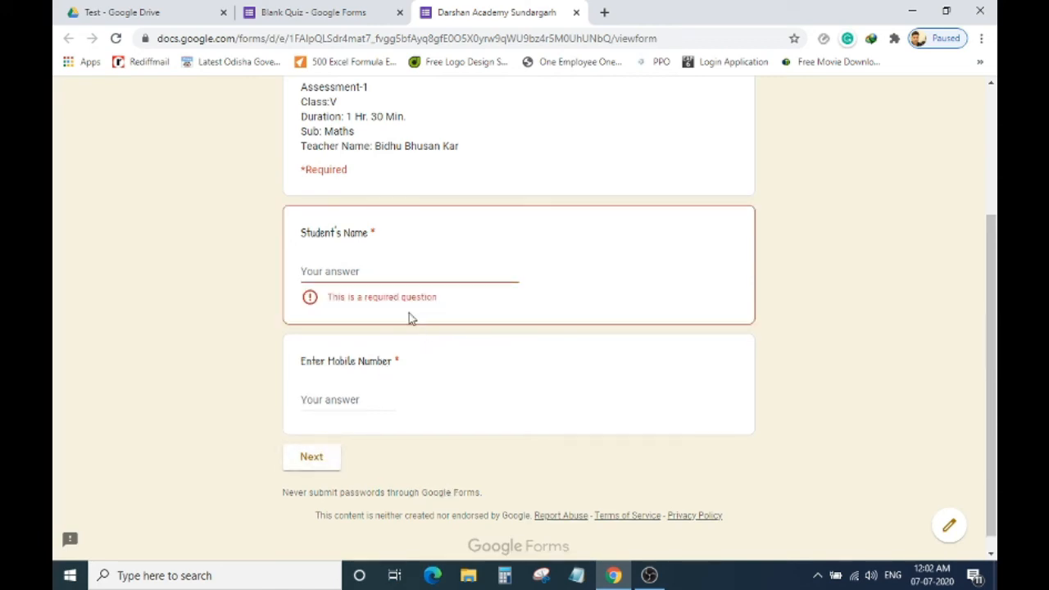
# Enter a test student name and numeric mobile number, checking non-numeric input is rejected, then continue.
pyautogui.click(380, 273)
pyautogui.write('Bidhu')
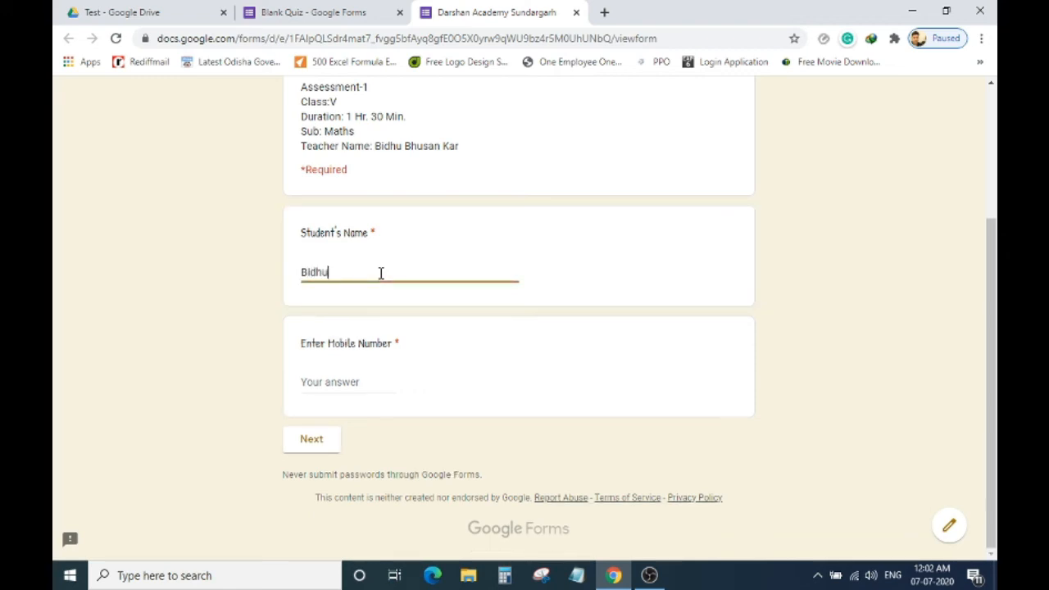
pyautogui.click(357, 385)
pyautogui.write('1')
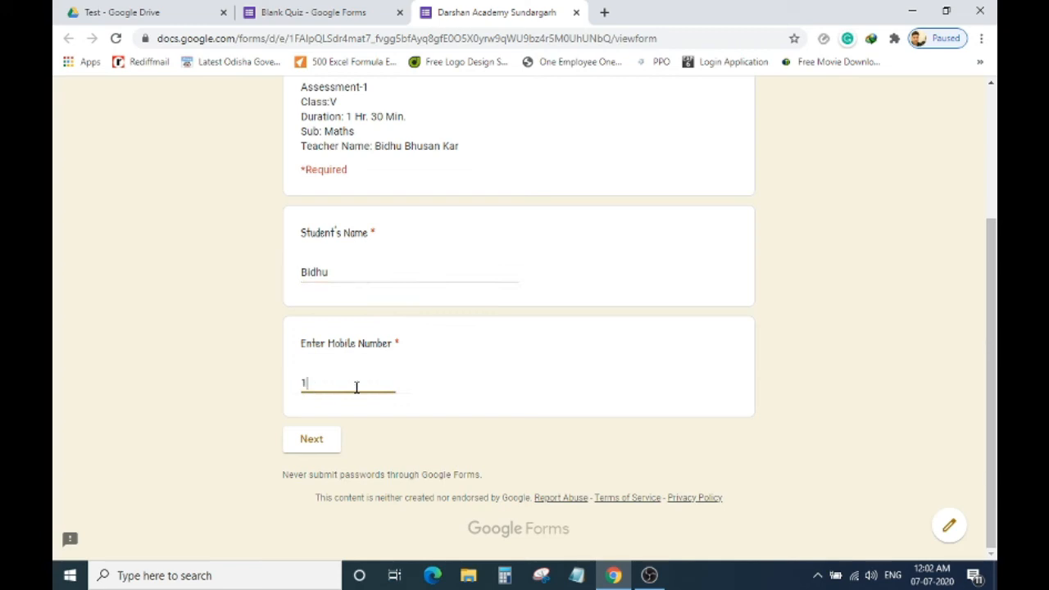
pyautogui.write('23')
pyautogui.press('BackSpace')
pyautogui.press('BackSpace')
pyautogui.write('djfkd')
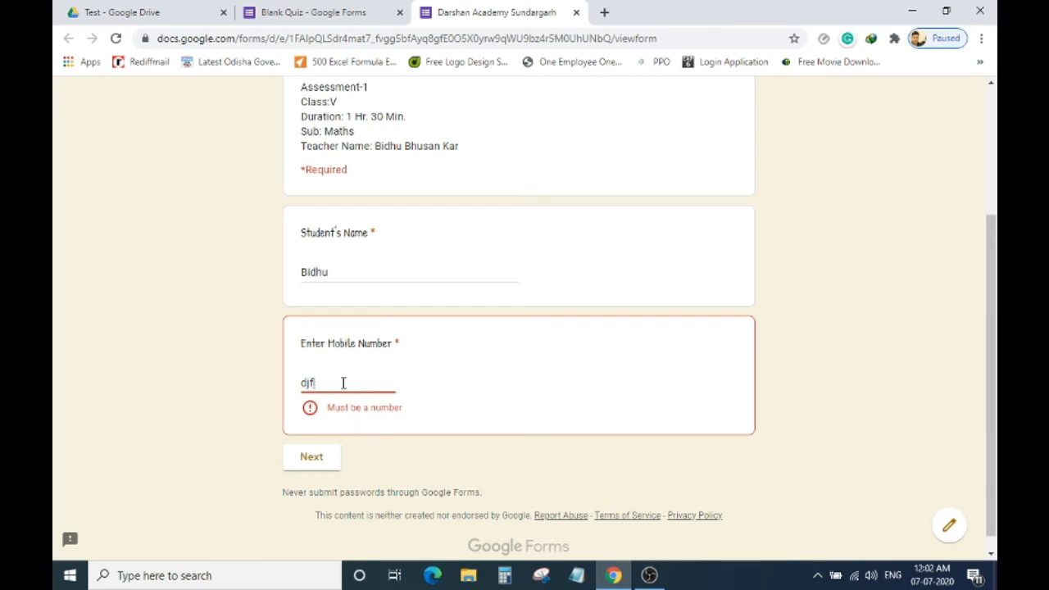
pyautogui.press('BackSpace')
pyautogui.write('123')
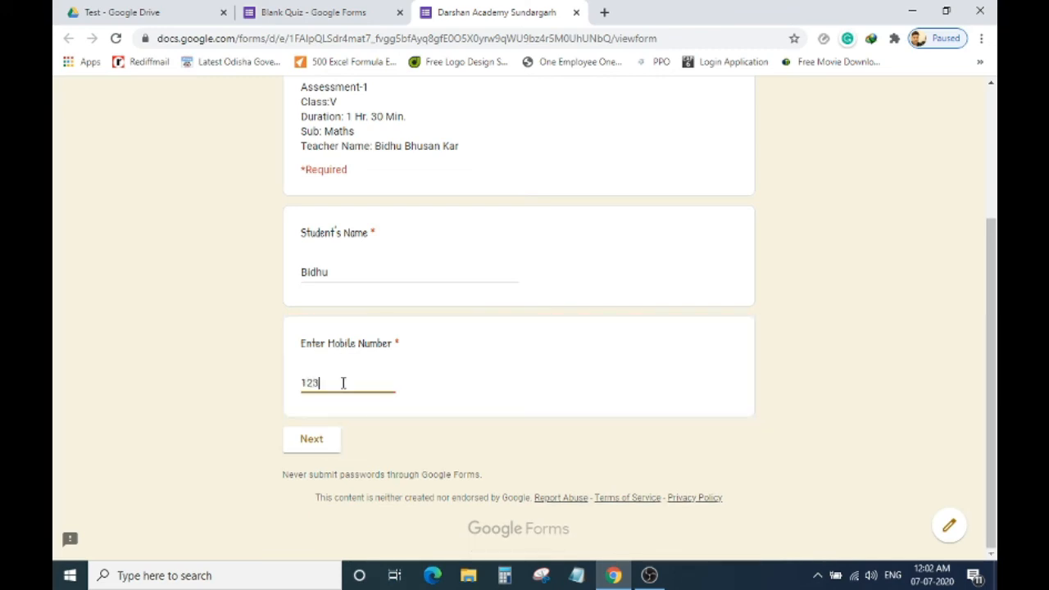
pyautogui.click(331, 447)
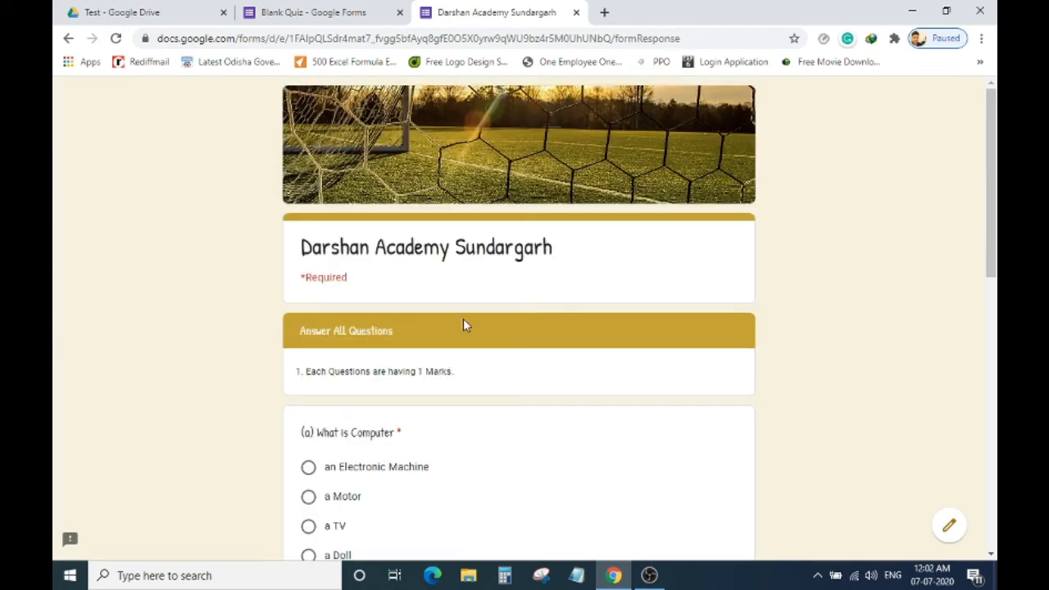
# Answer question (a) with 'an Electronic Machine' and type an answer for the computer parts question.
pyautogui.scroll(-3, 464, 326)
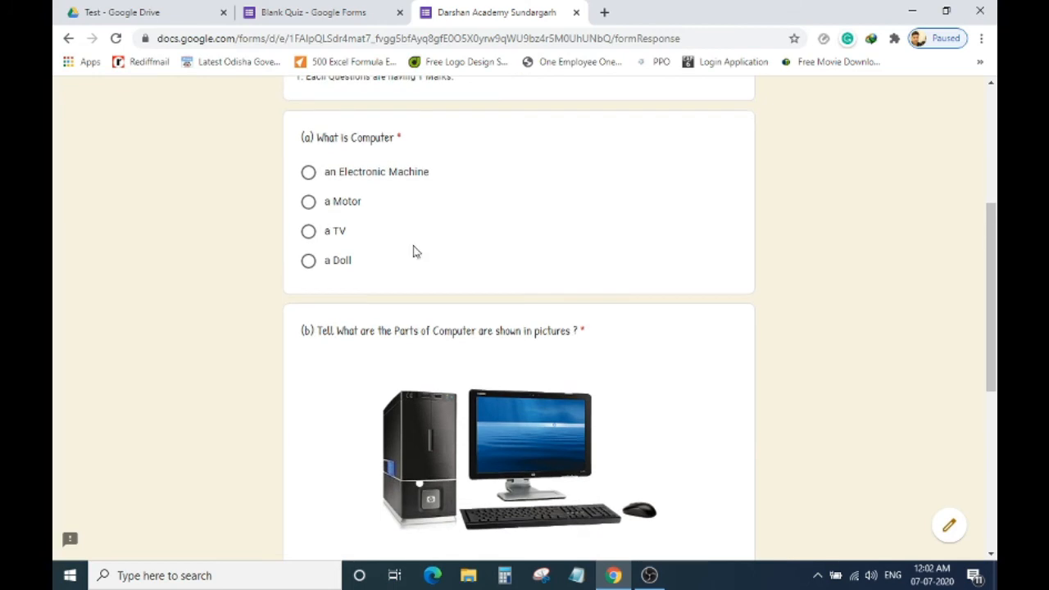
pyautogui.scroll(-2, 450, 238)
pyautogui.scroll(-3, 450, 237)
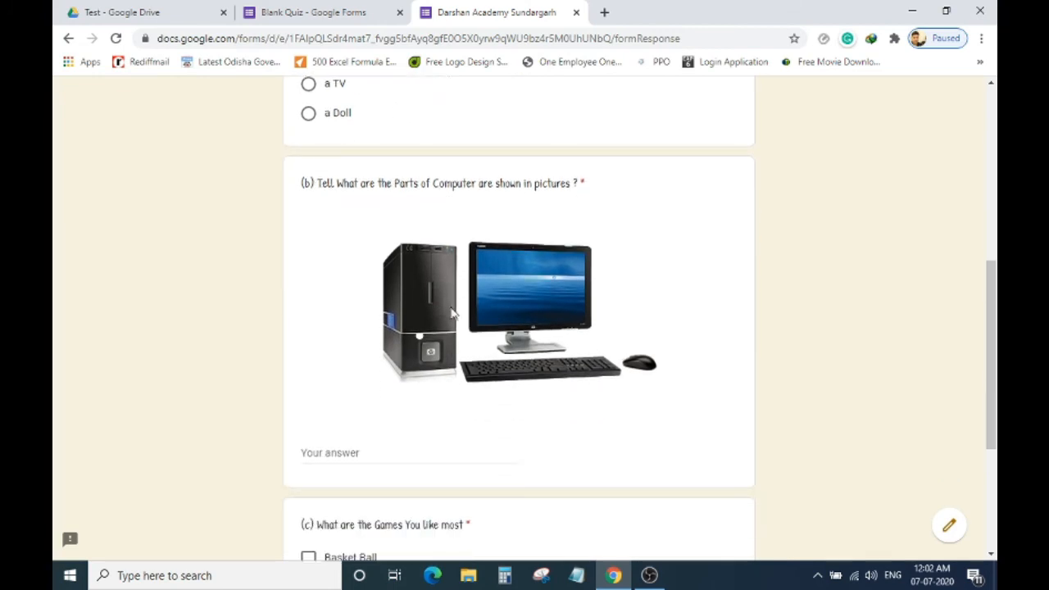
pyautogui.click(378, 233)
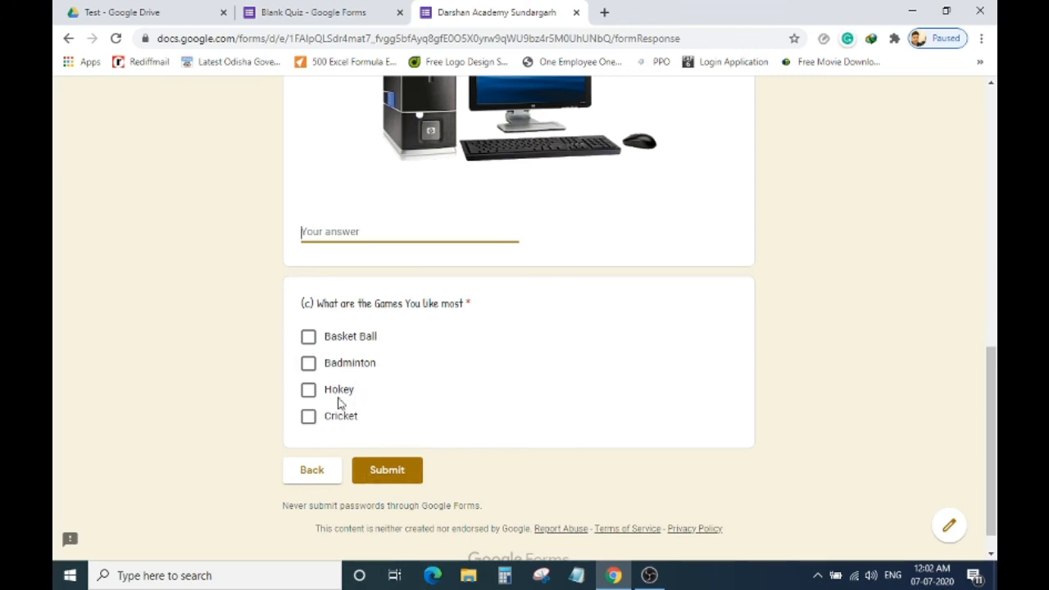
pyautogui.scroll(5, 418, 303)
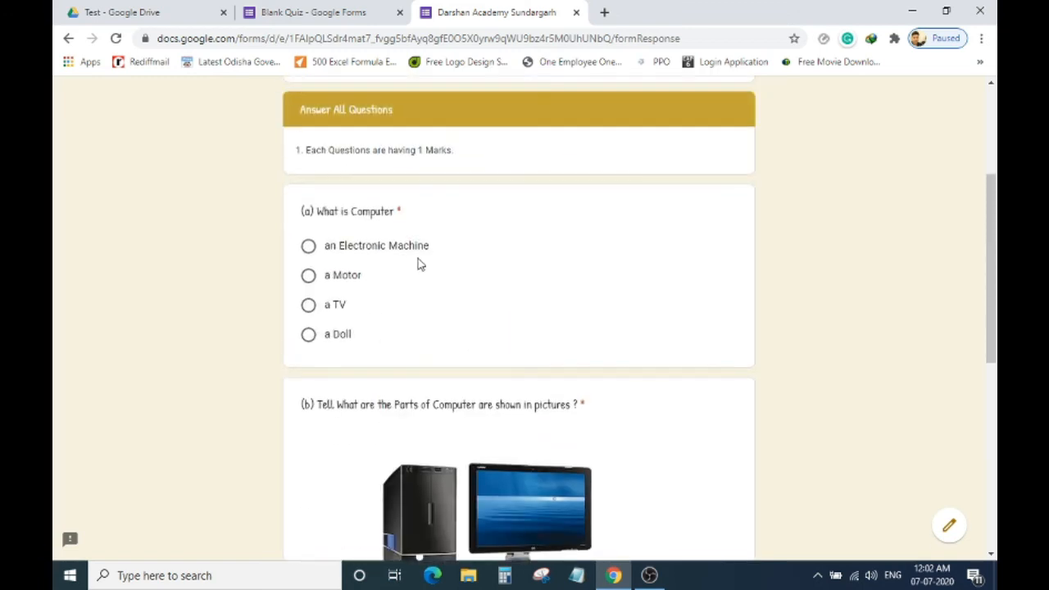
pyautogui.click(308, 247)
pyautogui.scroll(-4, 451, 262)
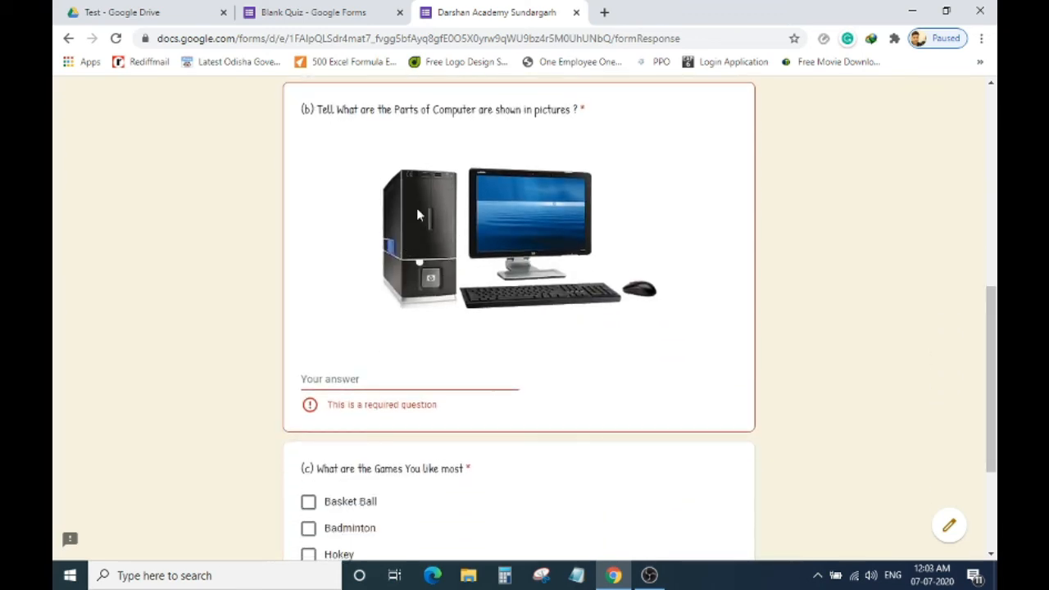
pyautogui.click(391, 380)
pyautogui.write('cpu, monitor, mouse, Key board')
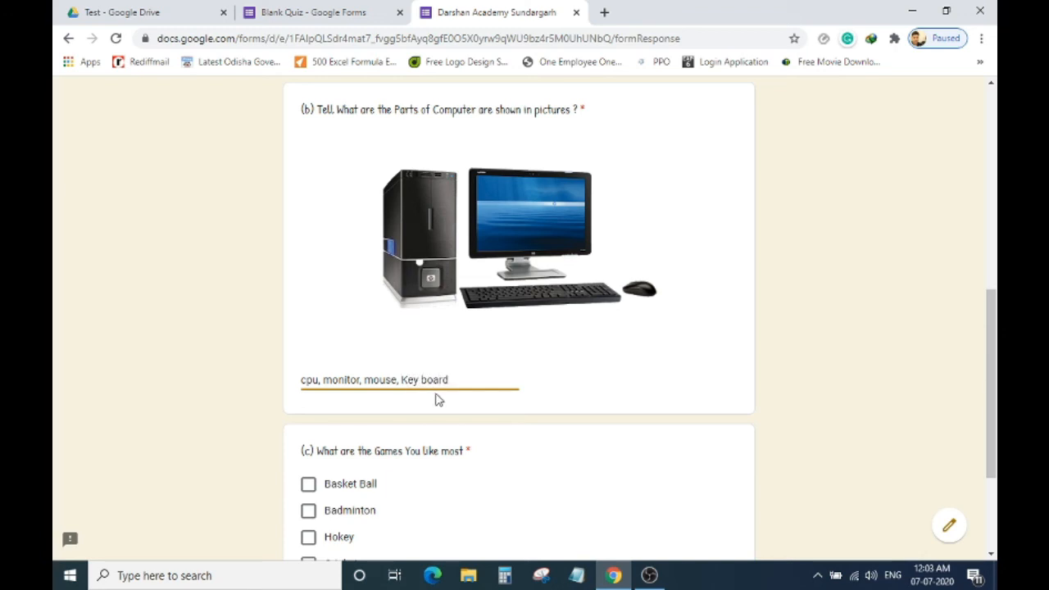
# Tick Basket Ball, Badminton and Cricket as favourite games and submit the response.
pyautogui.scroll(-3, 393, 393)
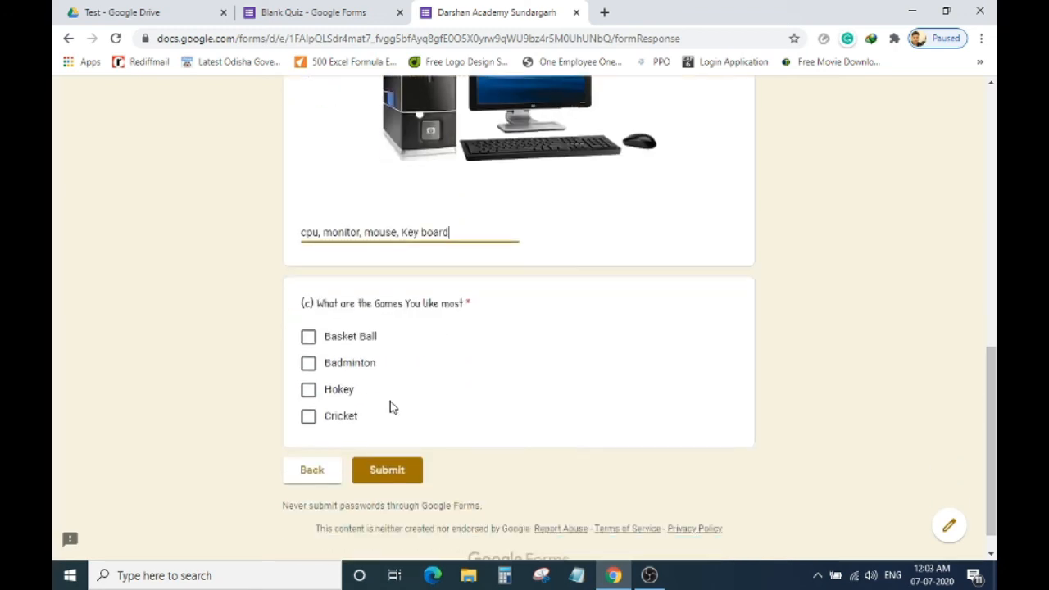
pyautogui.click(311, 341)
pyautogui.click(308, 365)
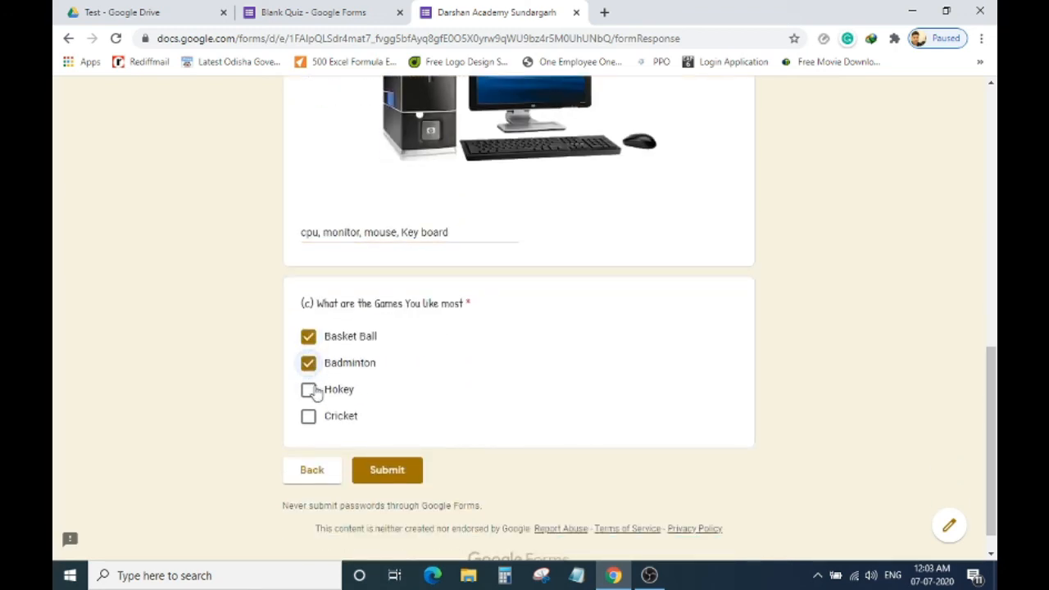
pyautogui.click(310, 416)
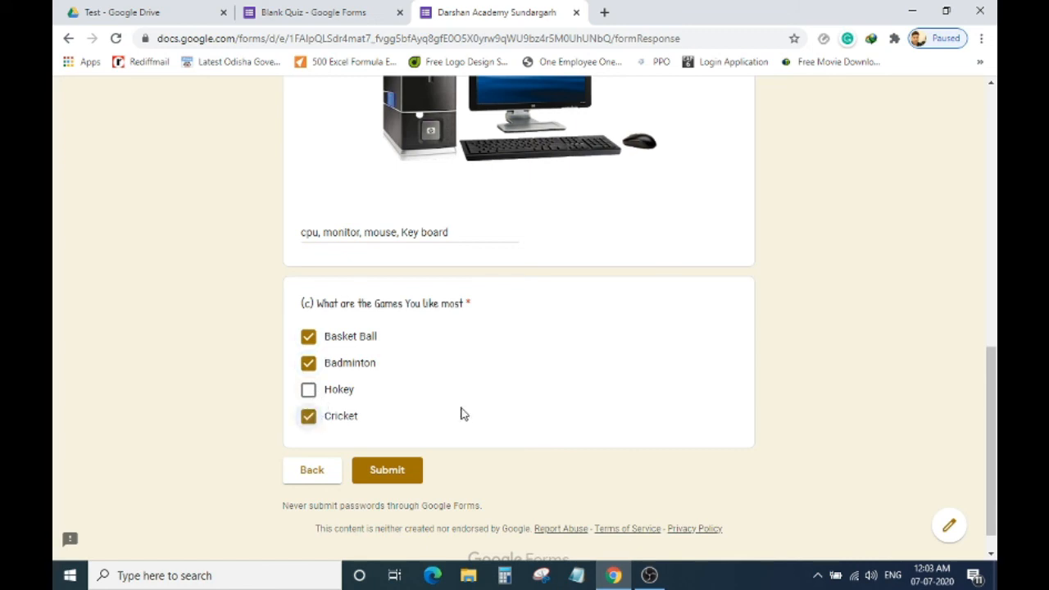
pyautogui.click(392, 472)
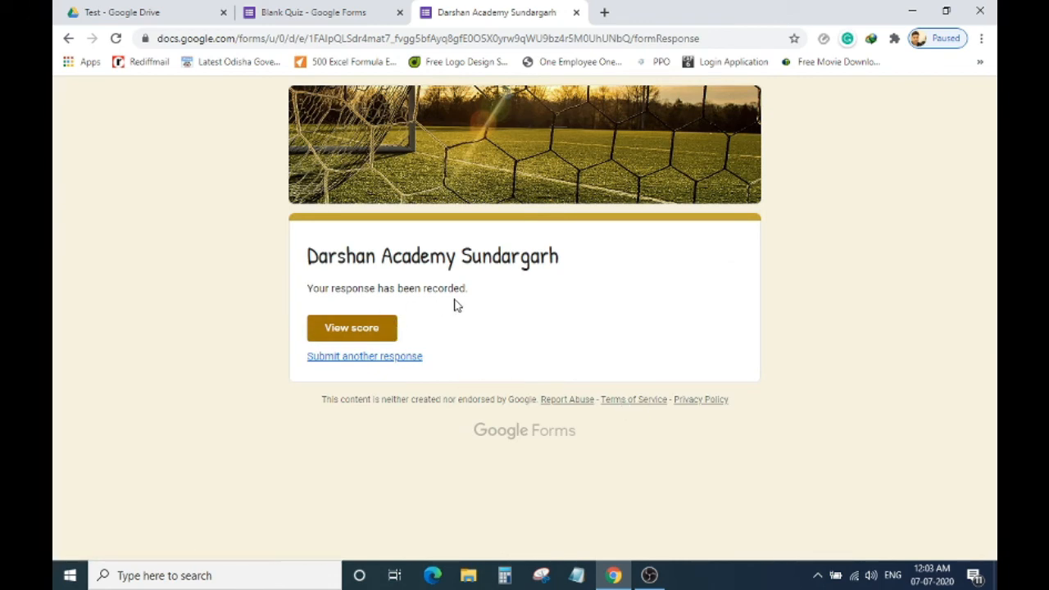
# Check the response's score (0/0 points) in the View score tab, then close that tab.
pyautogui.click(368, 338)
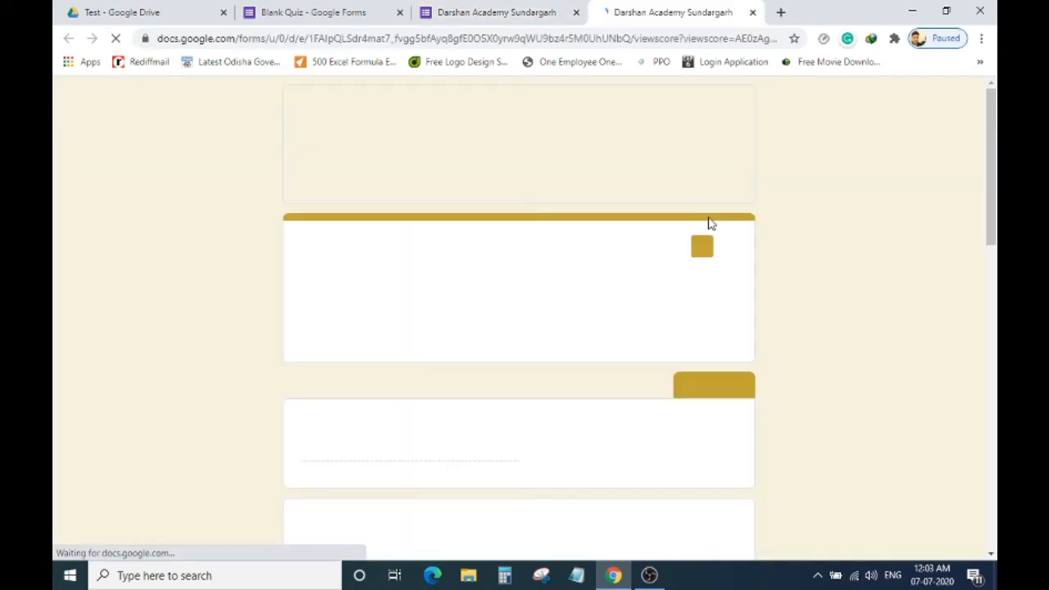
pyautogui.scroll(-1, 674, 302)
pyautogui.scroll(-7, 670, 302)
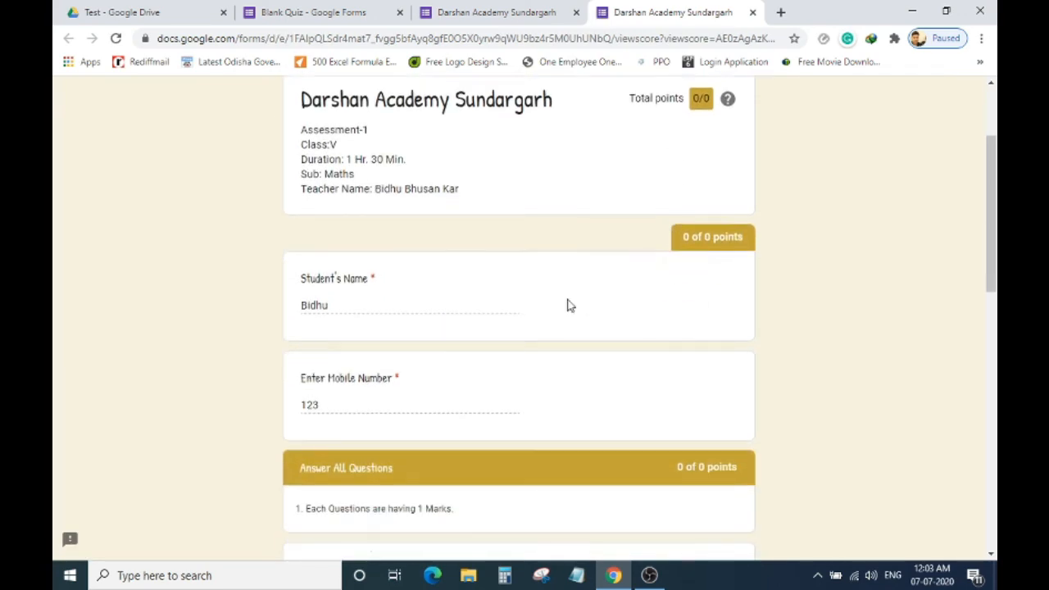
pyautogui.scroll(-3, 524, 310)
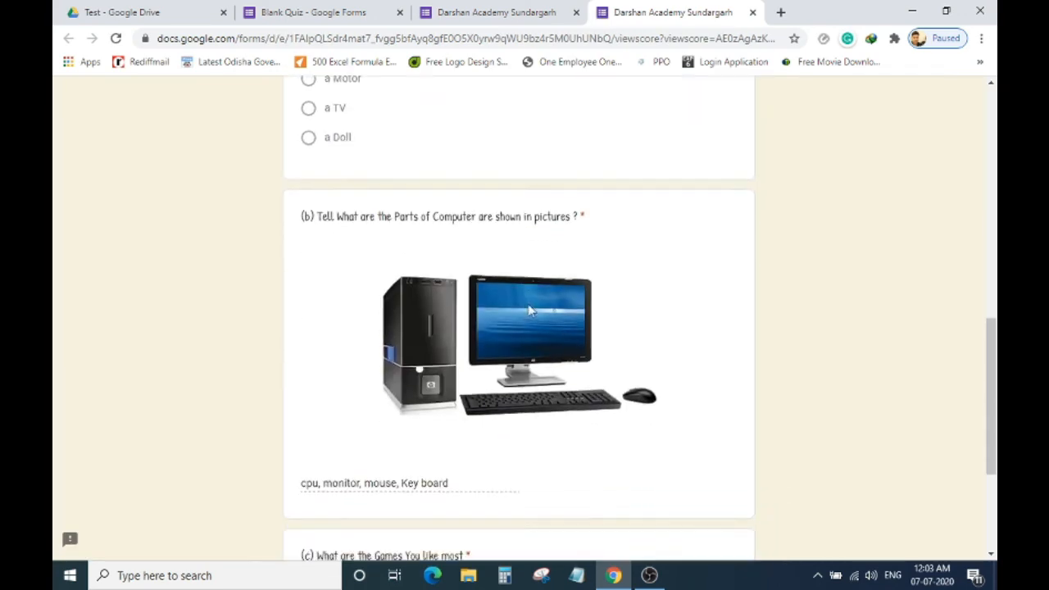
pyautogui.scroll(5, 520, 311)
pyautogui.scroll(4, 566, 283)
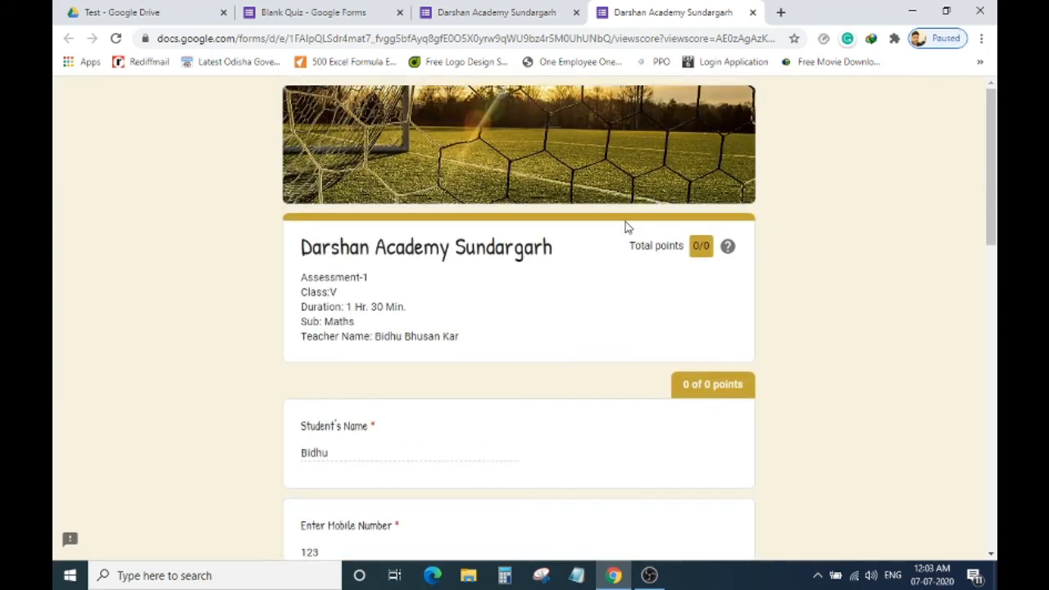
pyautogui.scroll(-10, 616, 204)
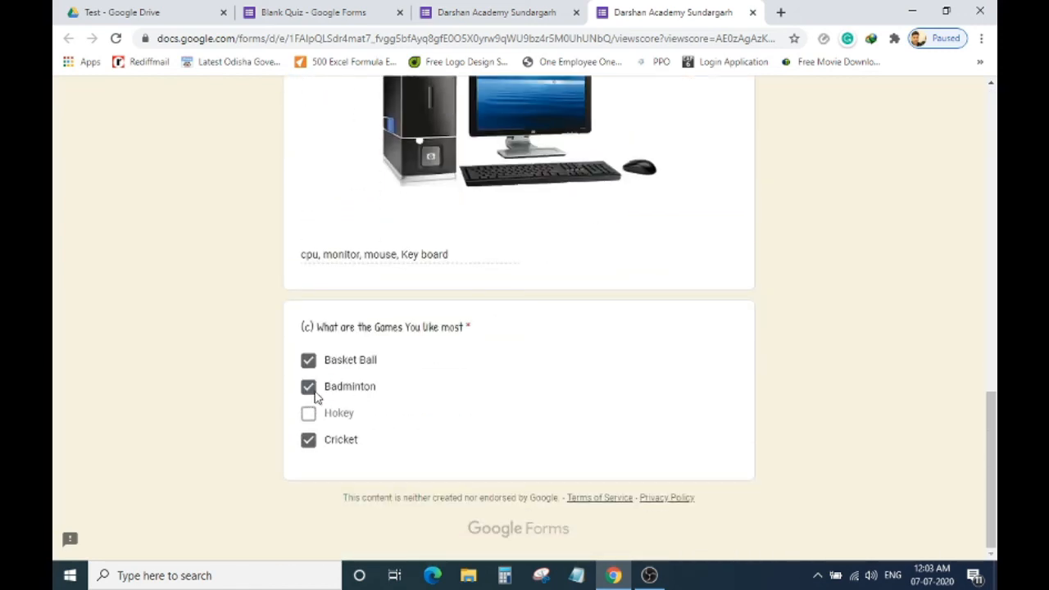
pyautogui.scroll(10, 424, 288)
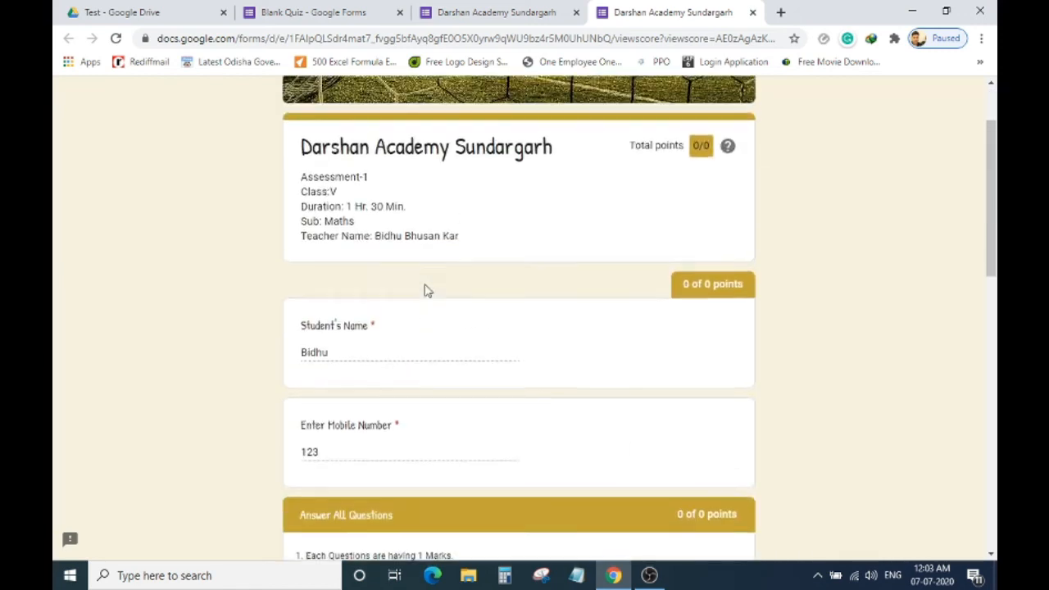
pyautogui.click(753, 13)
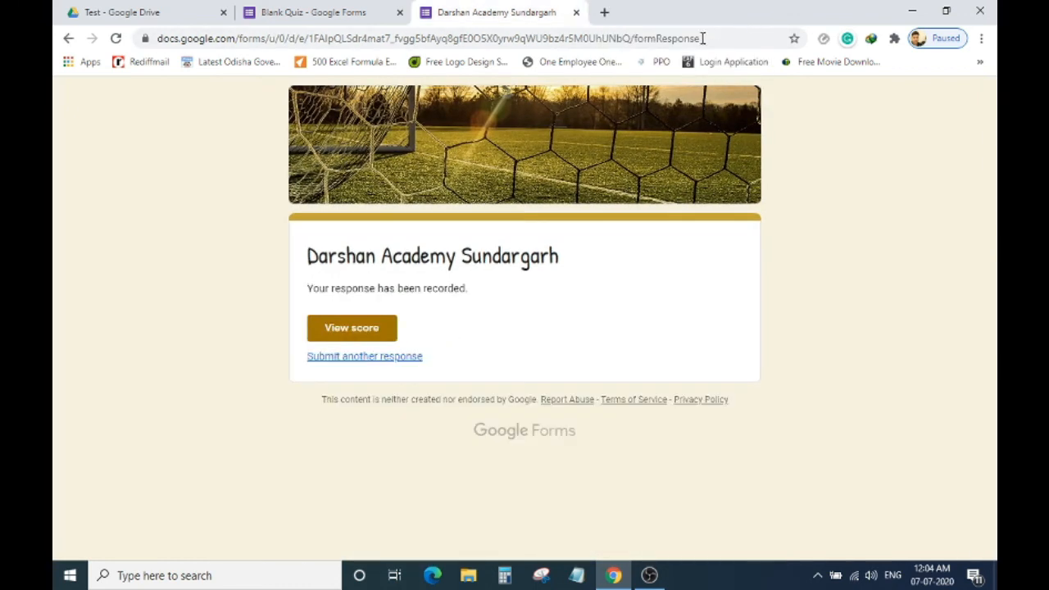
# Close the preview, look over the 1-response summary and its options menu, then return to Questions.
pyautogui.click(577, 12)
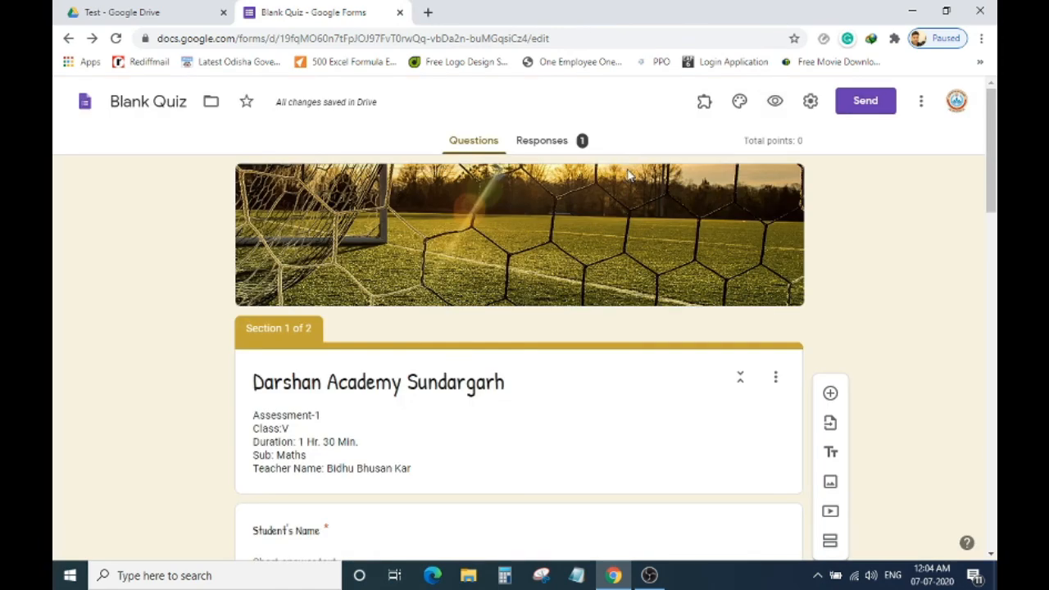
pyautogui.click(541, 142)
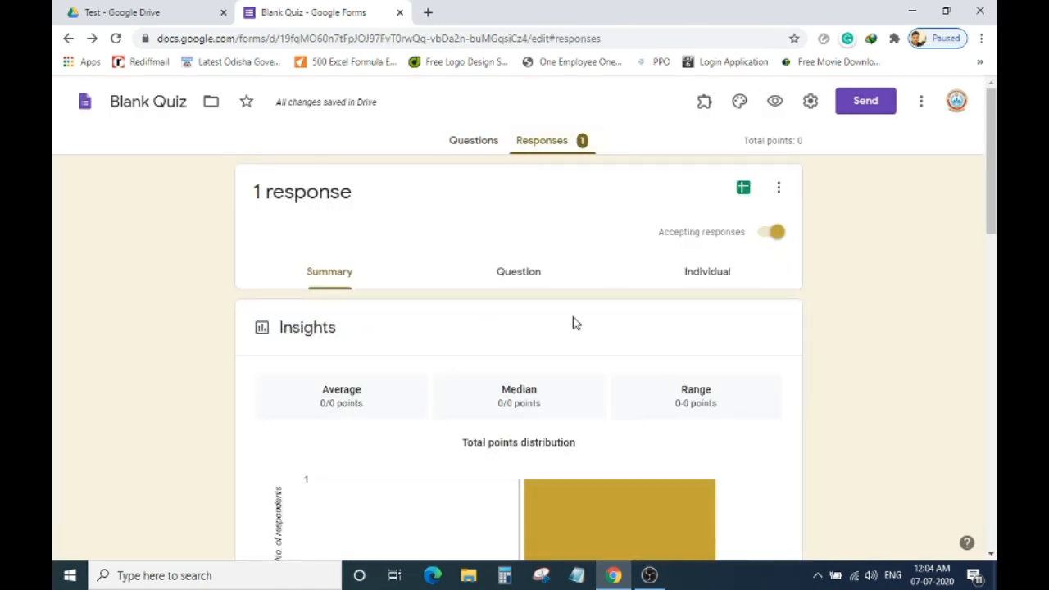
pyautogui.scroll(-3, 573, 323)
pyautogui.scroll(3, 573, 324)
pyautogui.click(474, 141)
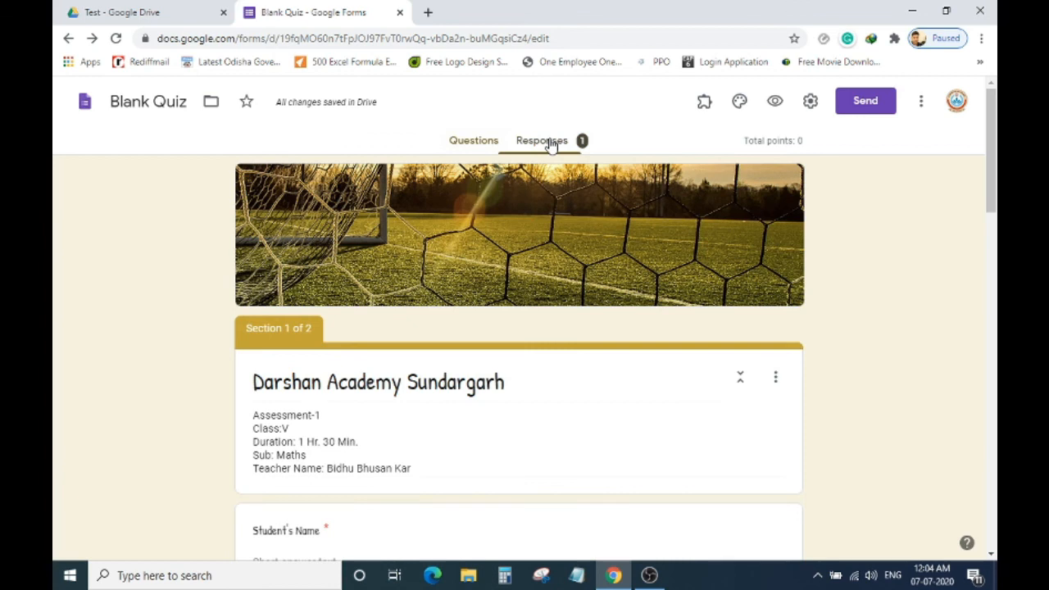
pyautogui.click(542, 141)
pyautogui.click(785, 192)
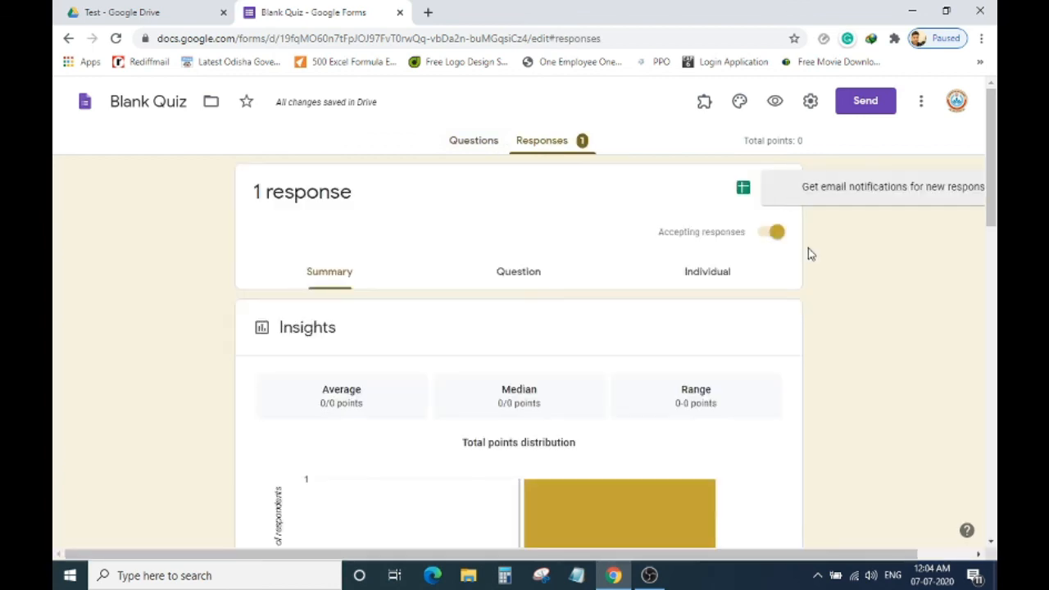
pyautogui.click(860, 280)
pyautogui.scroll(-3, 787, 326)
pyautogui.scroll(3, 785, 326)
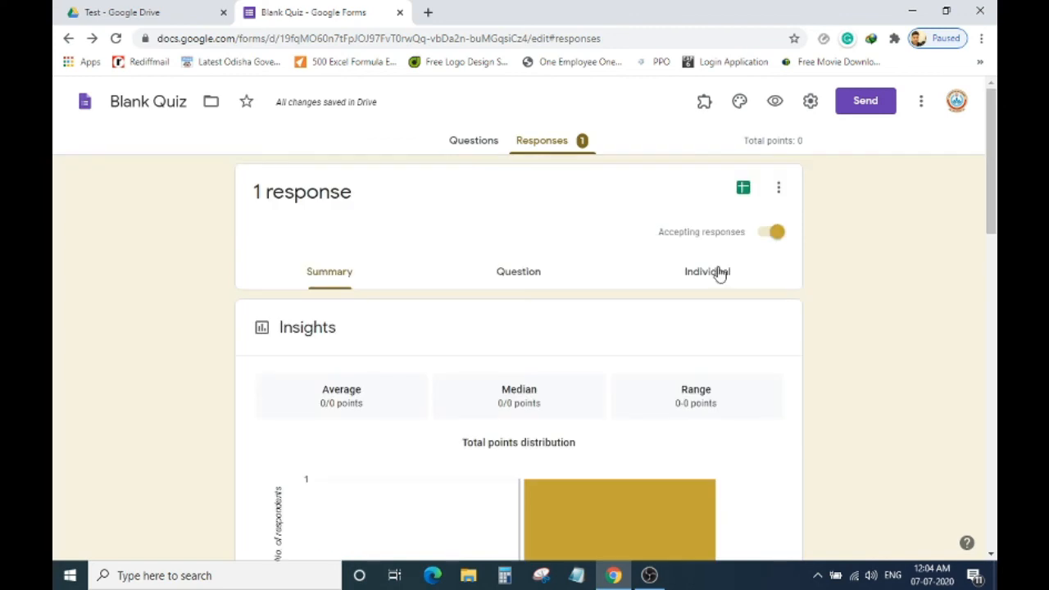
pyautogui.click(493, 145)
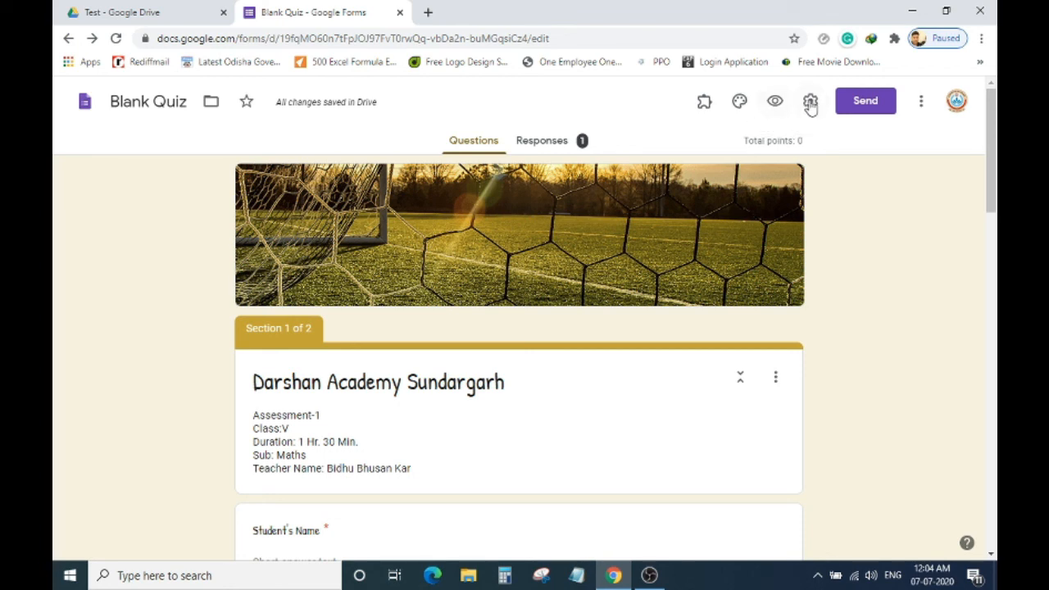
# In Settings, hide the submit-another-response link and turn off Make this a quiz.
pyautogui.click(810, 101)
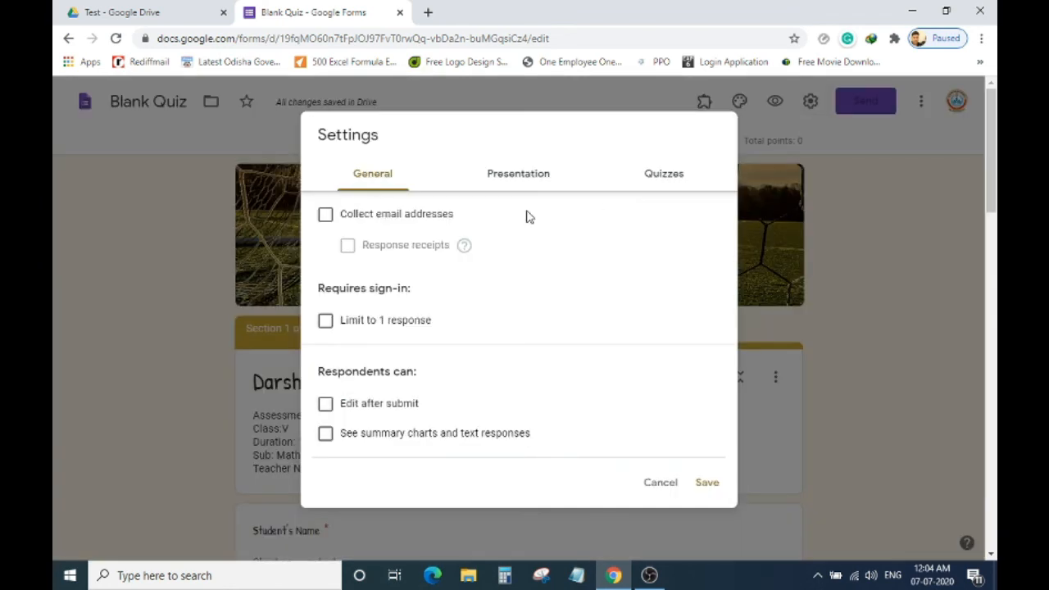
pyautogui.click(519, 182)
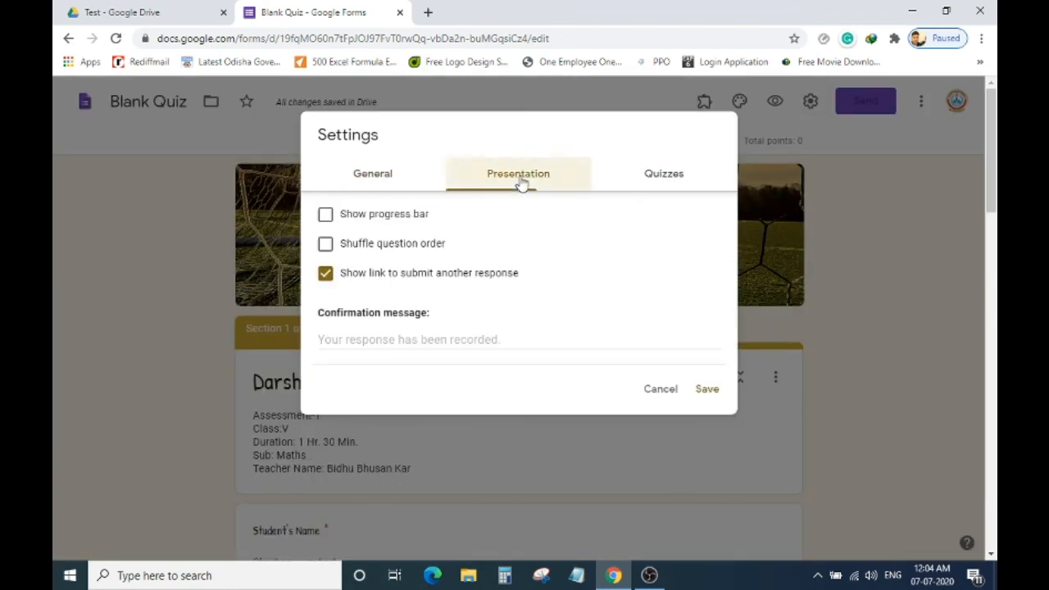
pyautogui.click(450, 282)
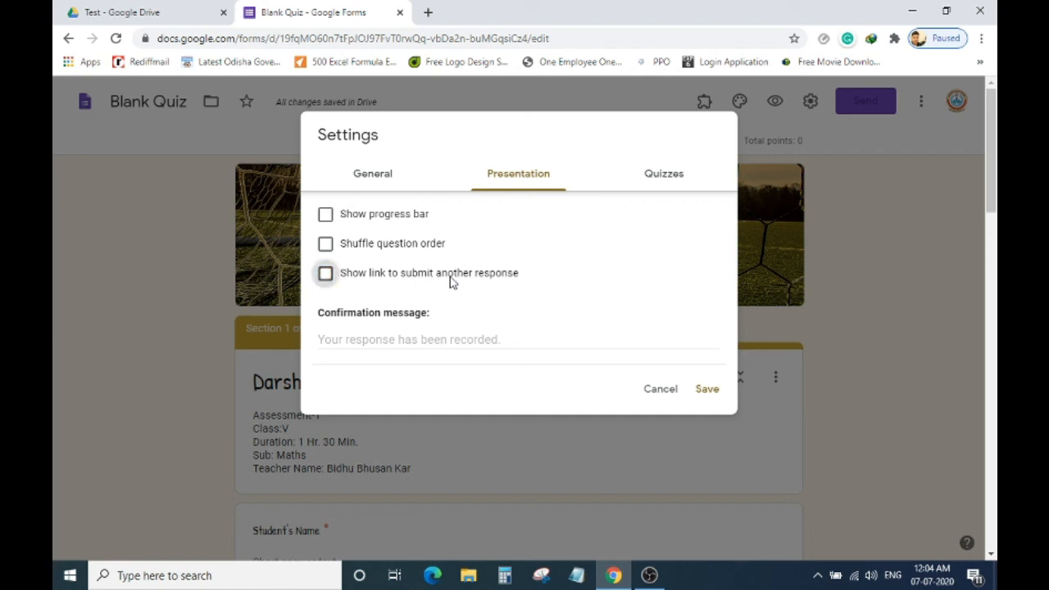
pyautogui.click(647, 180)
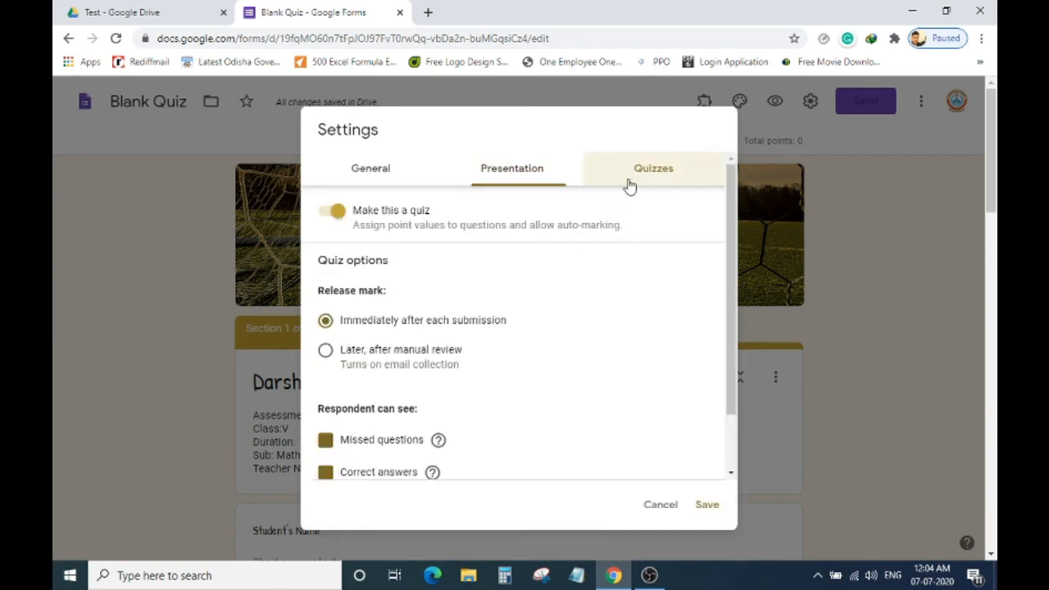
pyautogui.scroll(-1, 487, 300)
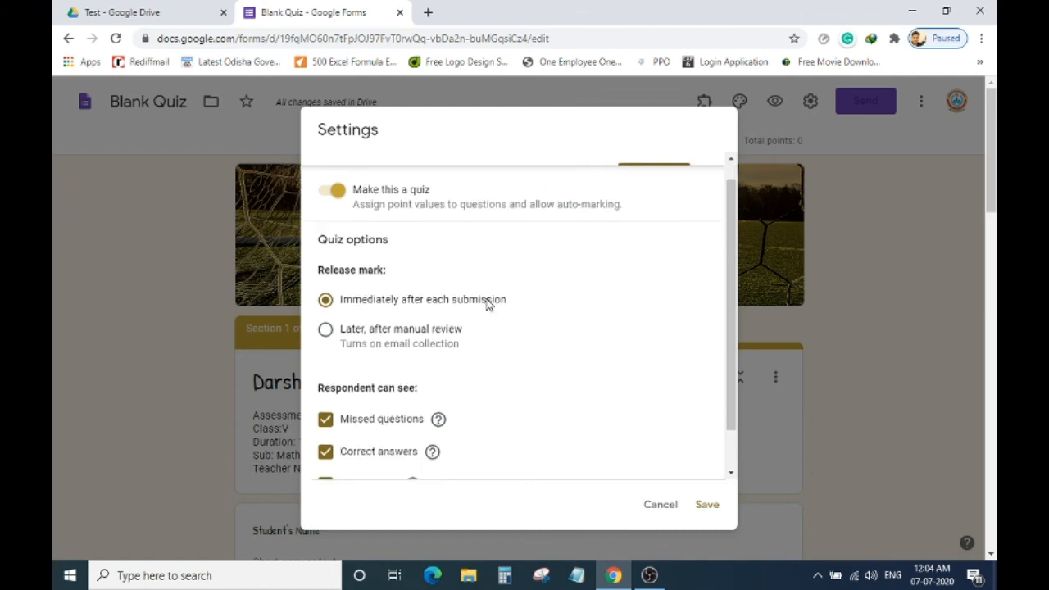
pyautogui.scroll(2, 487, 301)
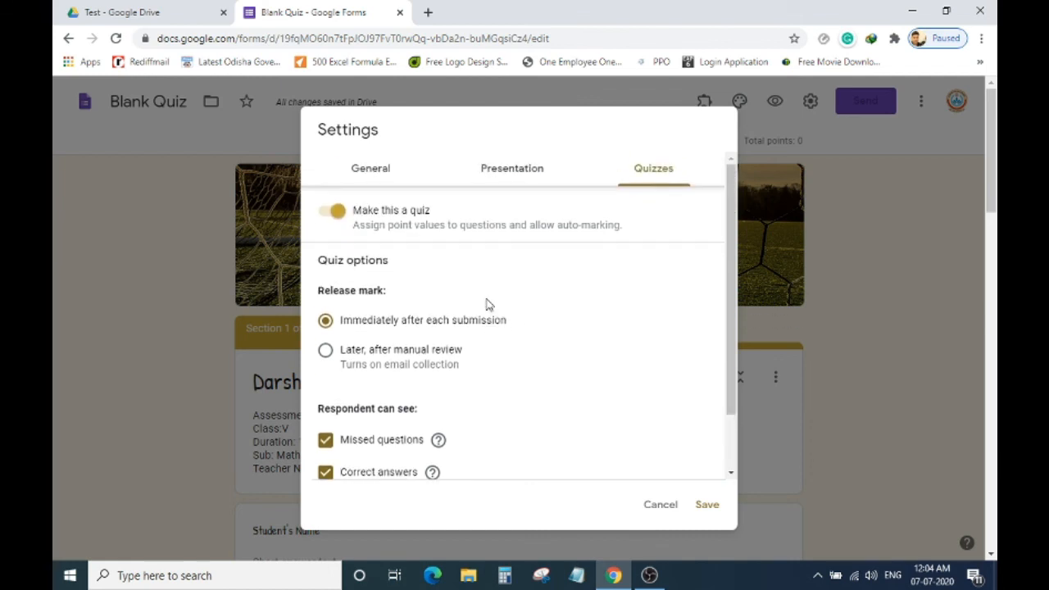
pyautogui.click(330, 211)
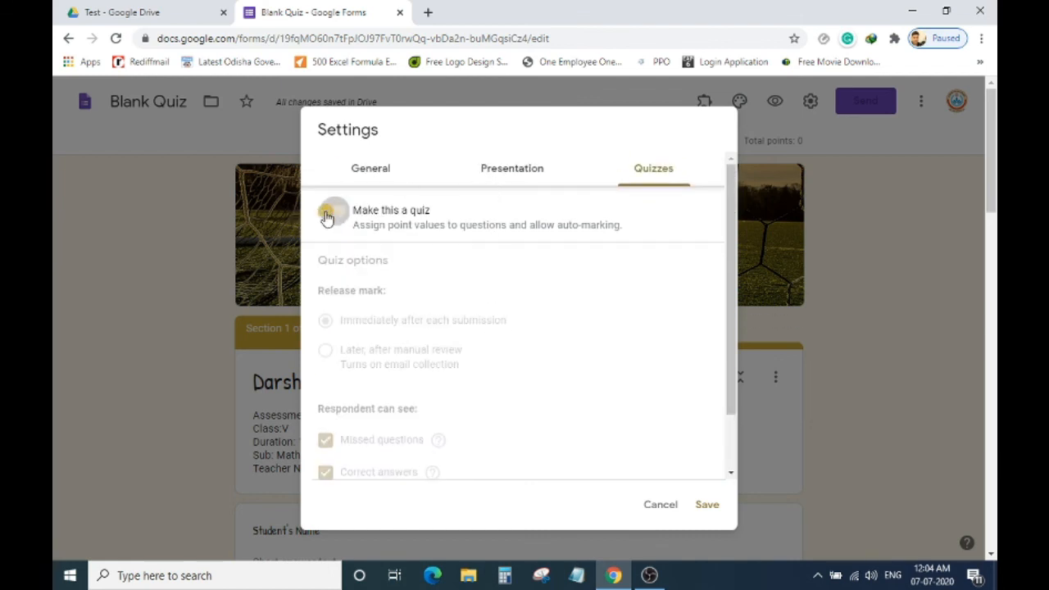
pyautogui.click(527, 173)
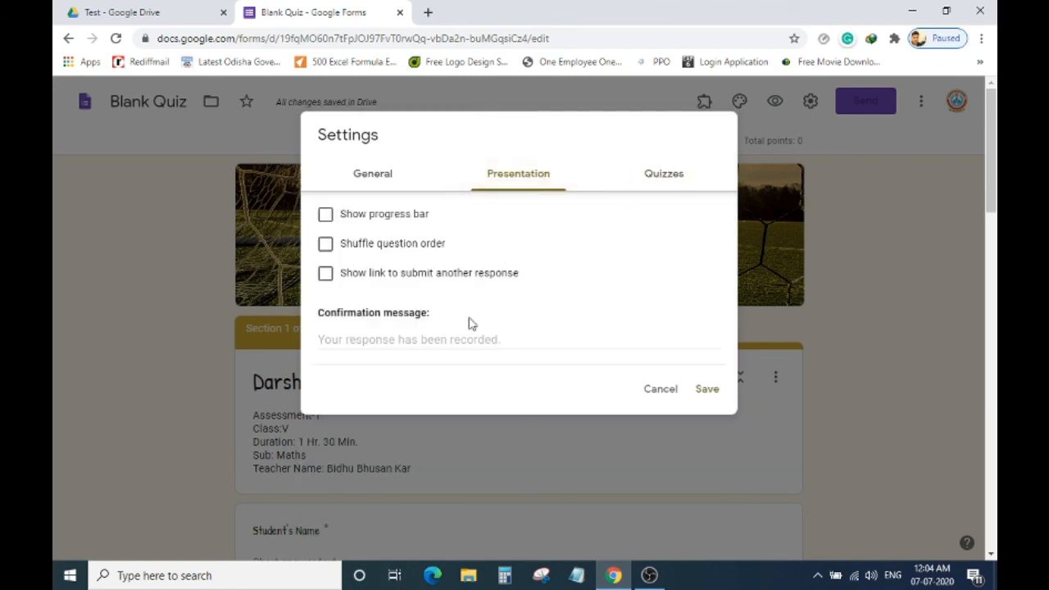
# Set the confirmation message to 'Thanks for Appearing the Test' and save the settings.
pyautogui.click(456, 339)
pyautogui.write('T')
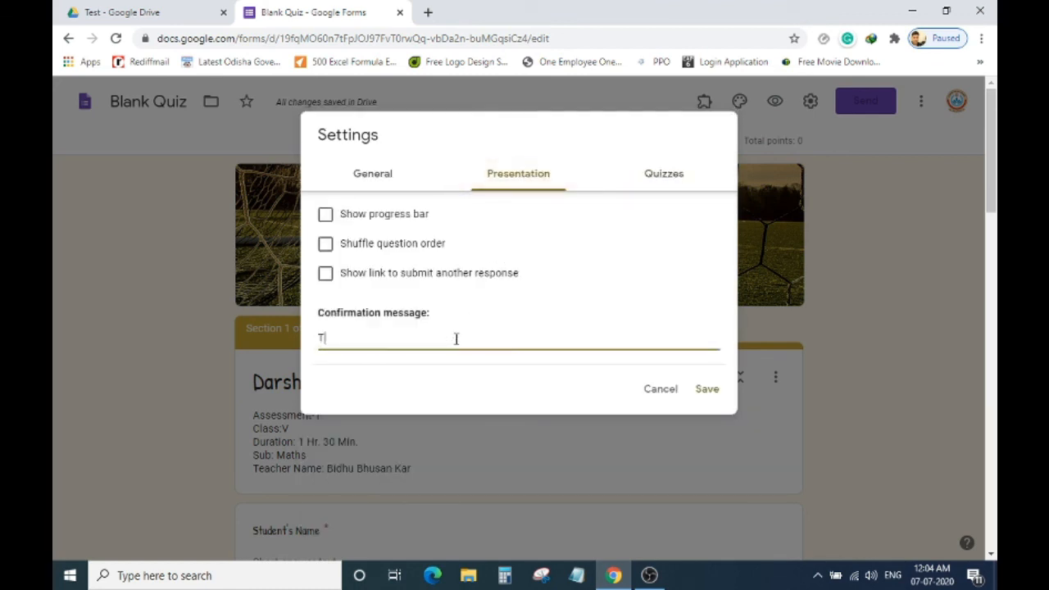
pyautogui.write('hanks for Appearing the Test')
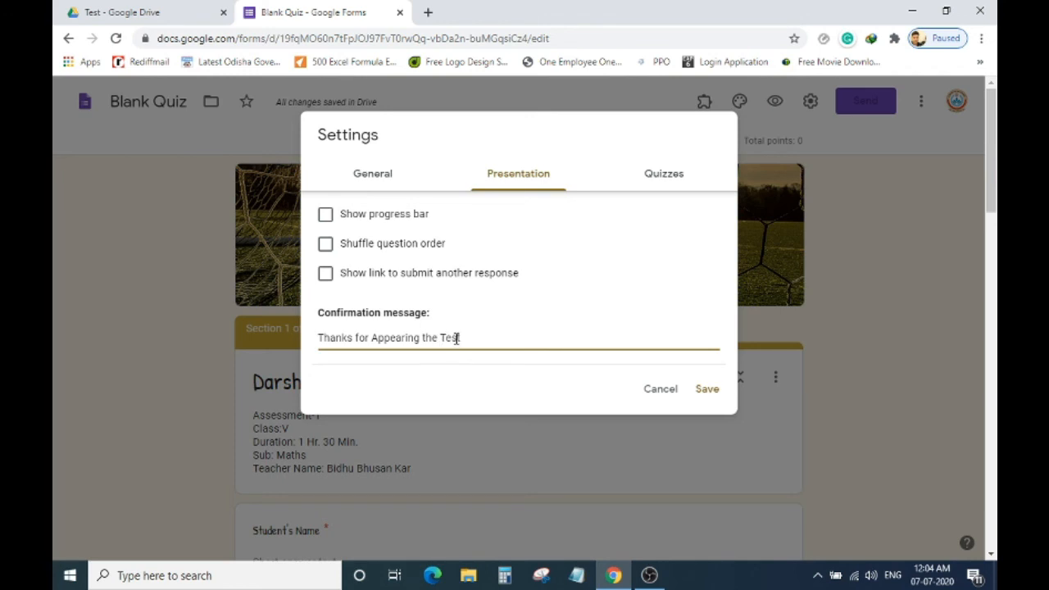
pyautogui.click(365, 170)
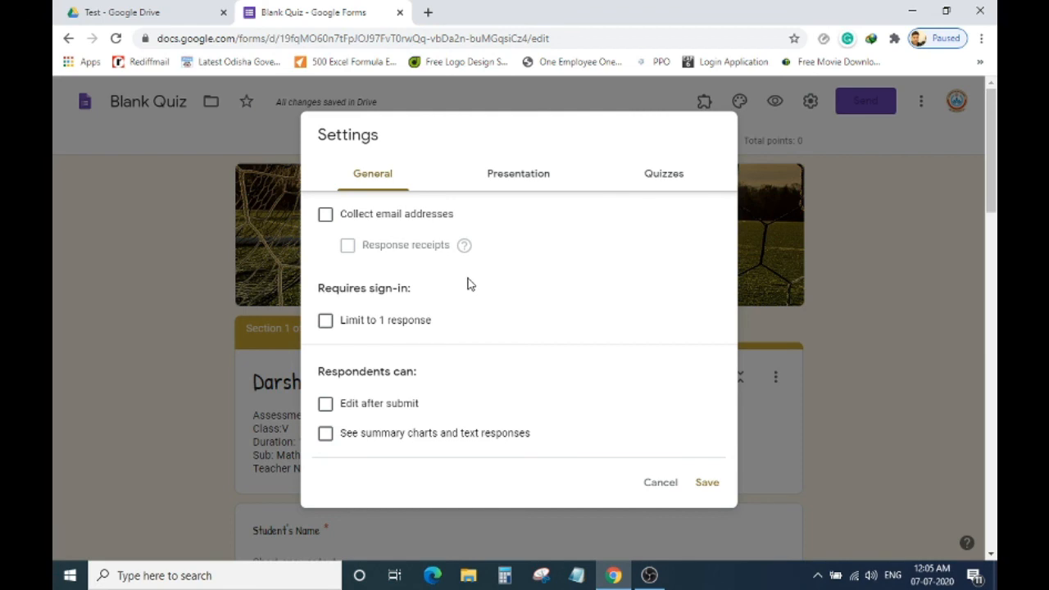
pyautogui.click(520, 182)
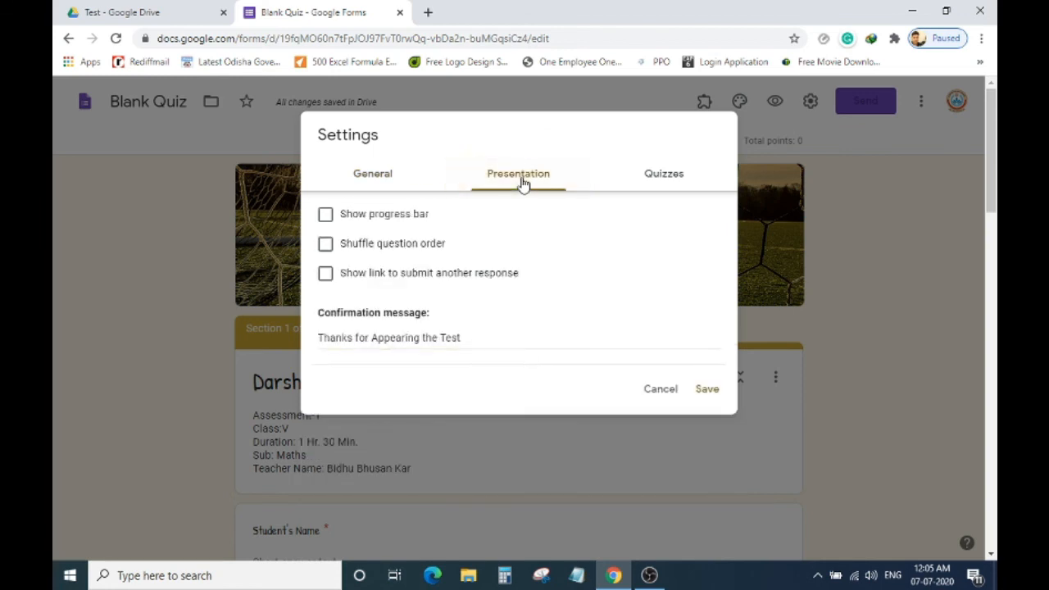
pyautogui.click(712, 388)
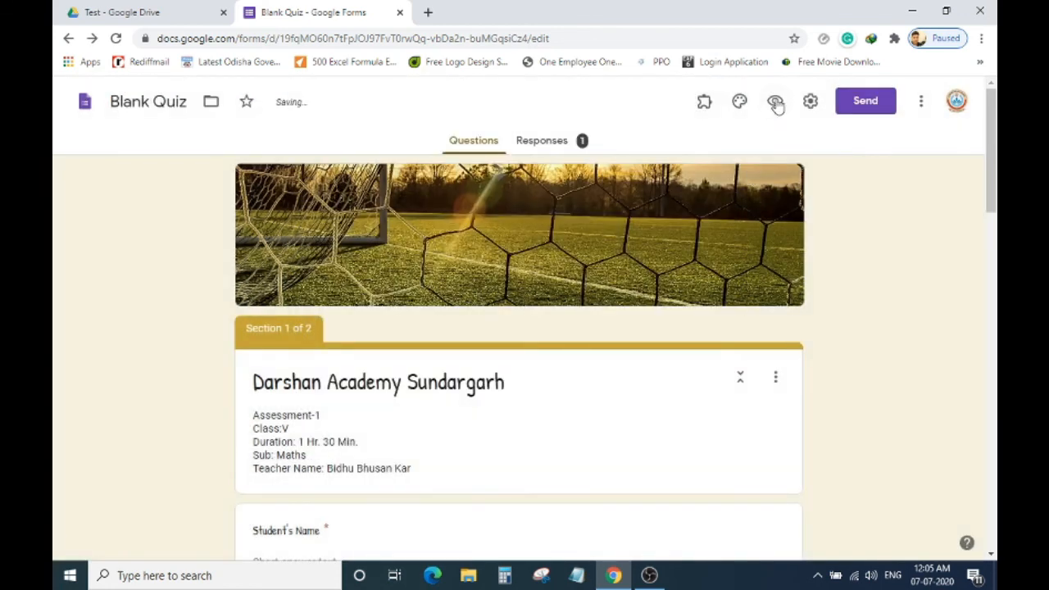
# Preview the form, enter a placeholder student name and mobile number, and continue.
pyautogui.click(776, 102)
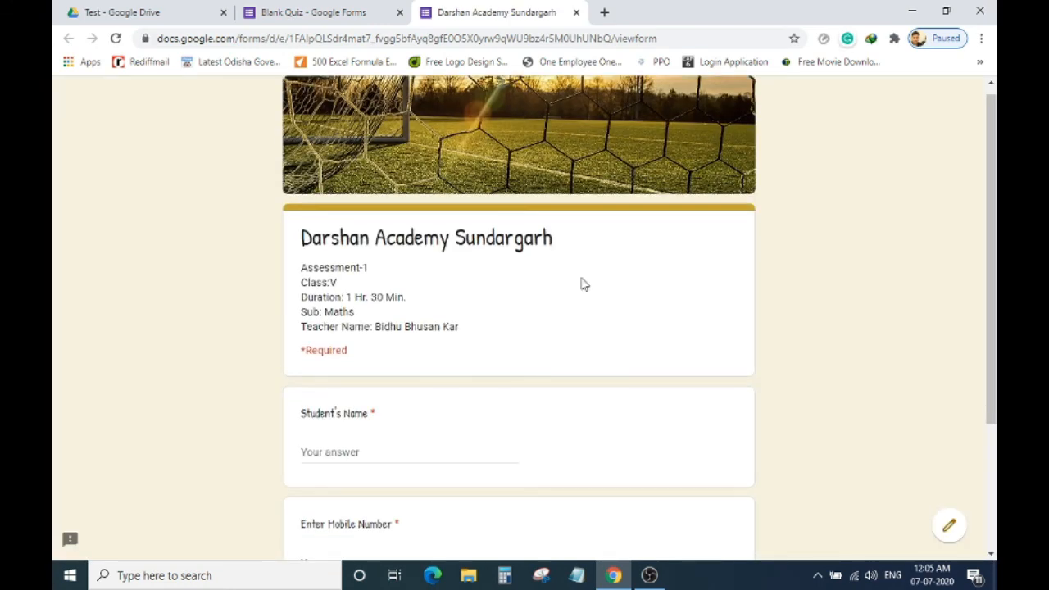
pyautogui.scroll(-2, 583, 284)
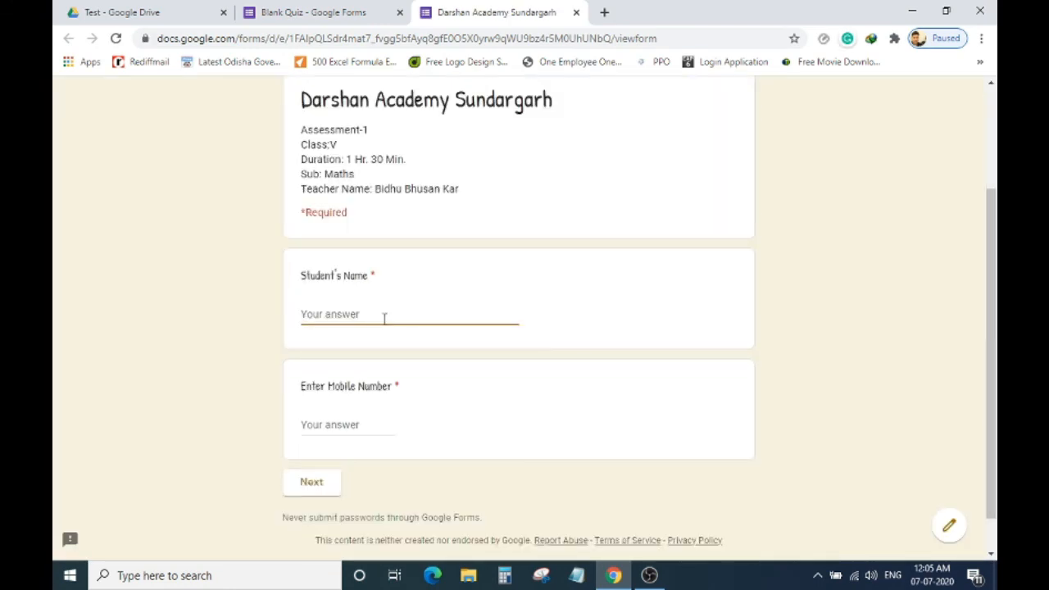
pyautogui.write('XXX')
pyautogui.press('Tab')
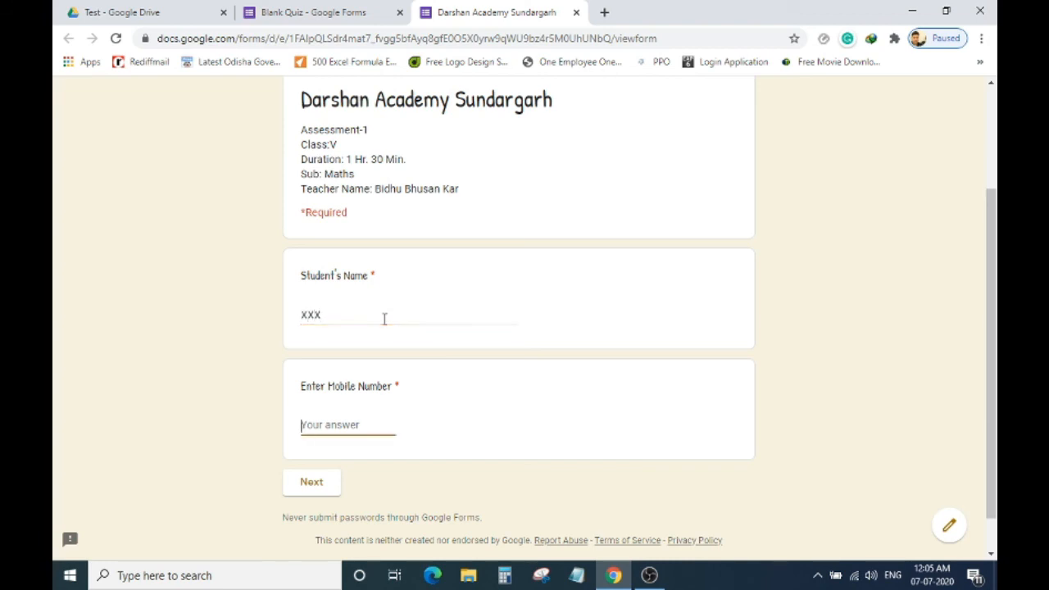
pyautogui.write('111')
pyautogui.click(311, 488)
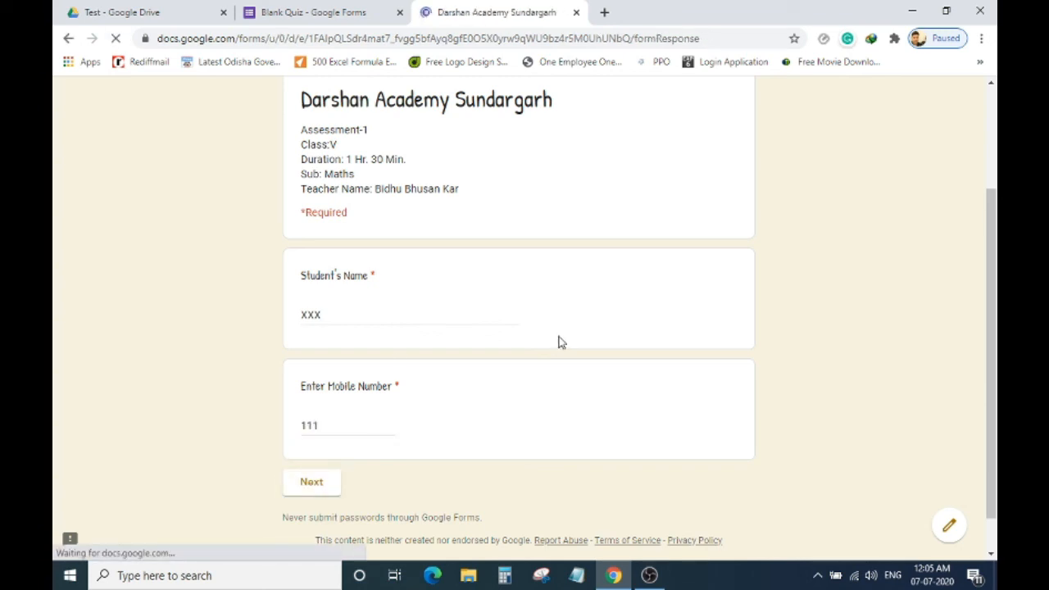
# Answer a Motor, type filler text for (b), tick Hokey, submit, and close the preview.
pyautogui.scroll(-3, 435, 359)
pyautogui.click(308, 274)
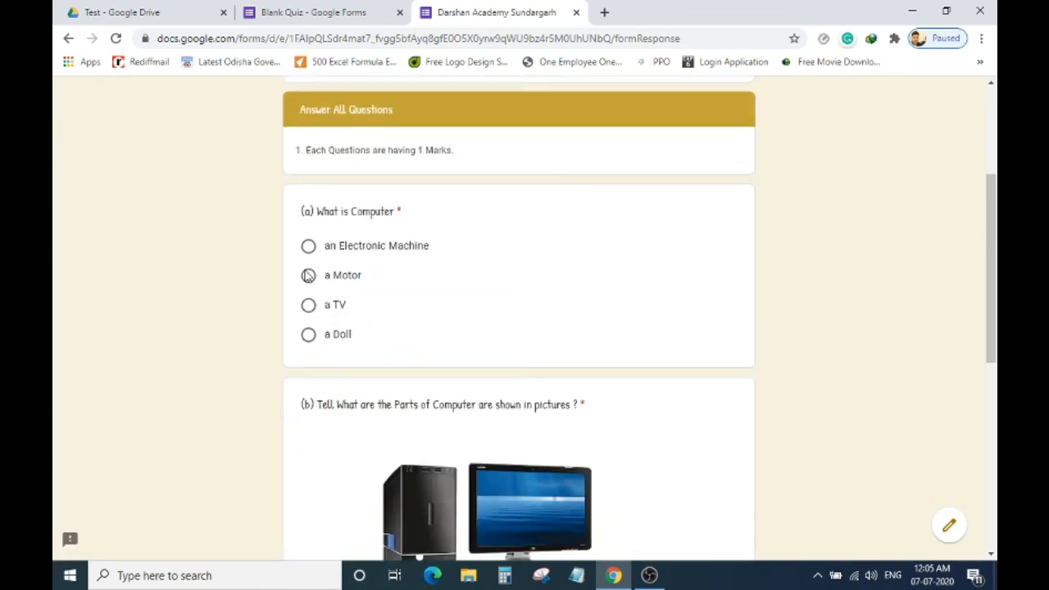
pyautogui.scroll(-3, 402, 288)
pyautogui.click(380, 452)
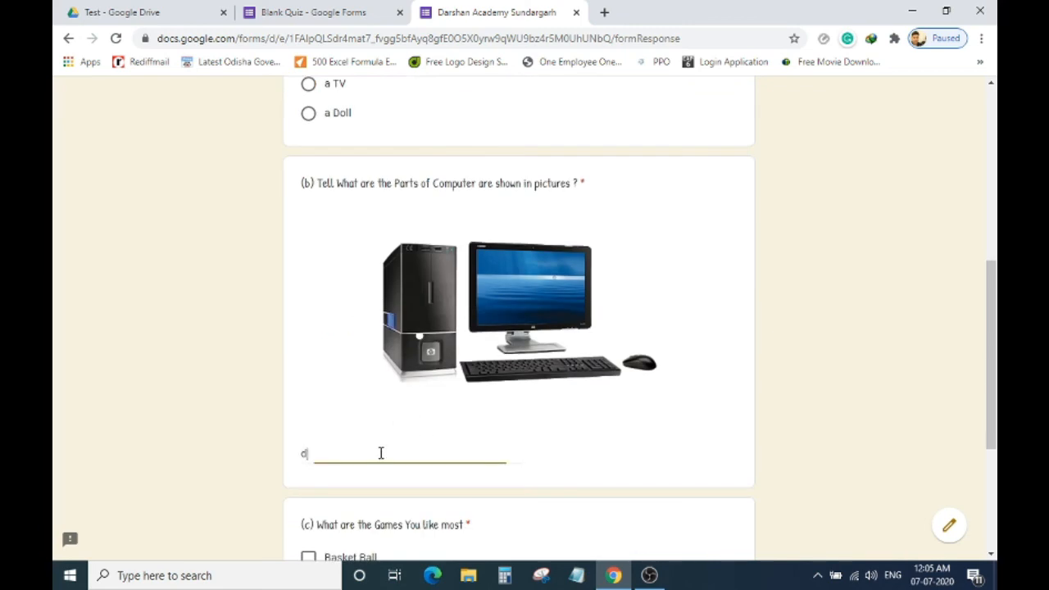
pyautogui.write('dfdfdfd')
pyautogui.scroll(-3, 447, 444)
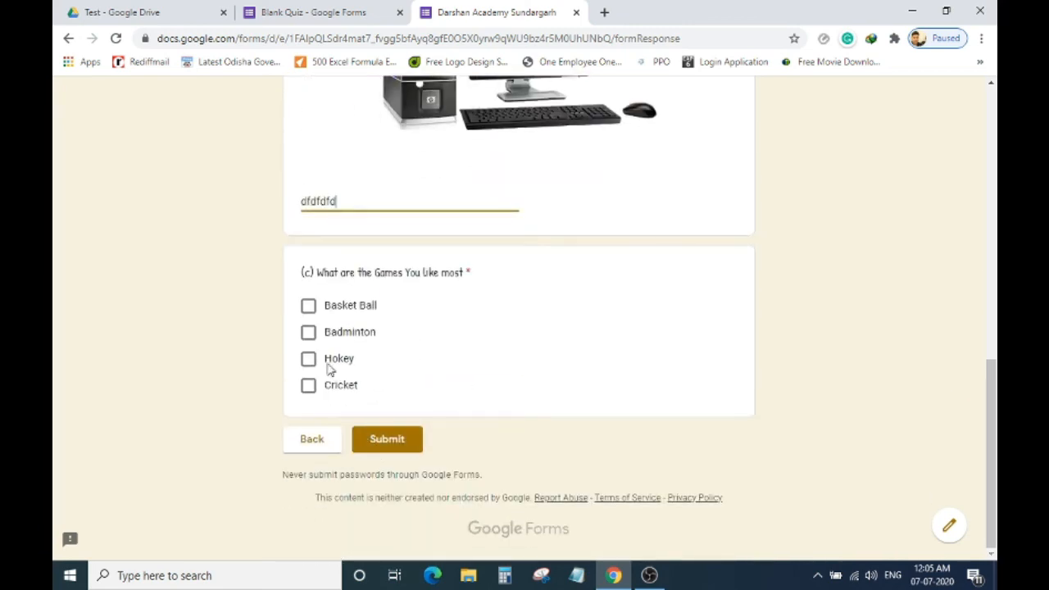
pyautogui.click(311, 361)
pyautogui.click(389, 440)
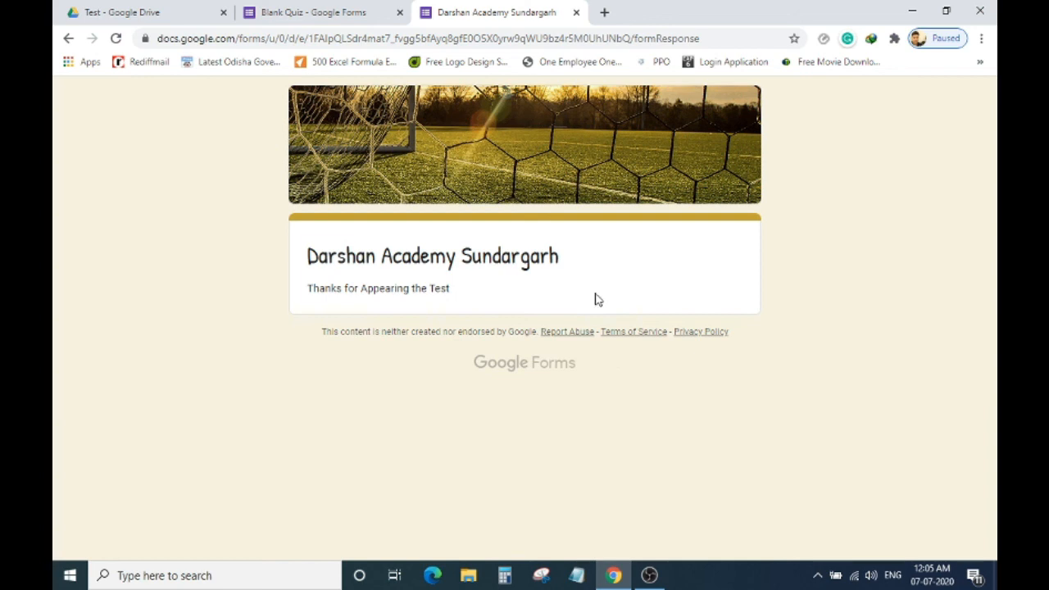
pyautogui.click(576, 12)
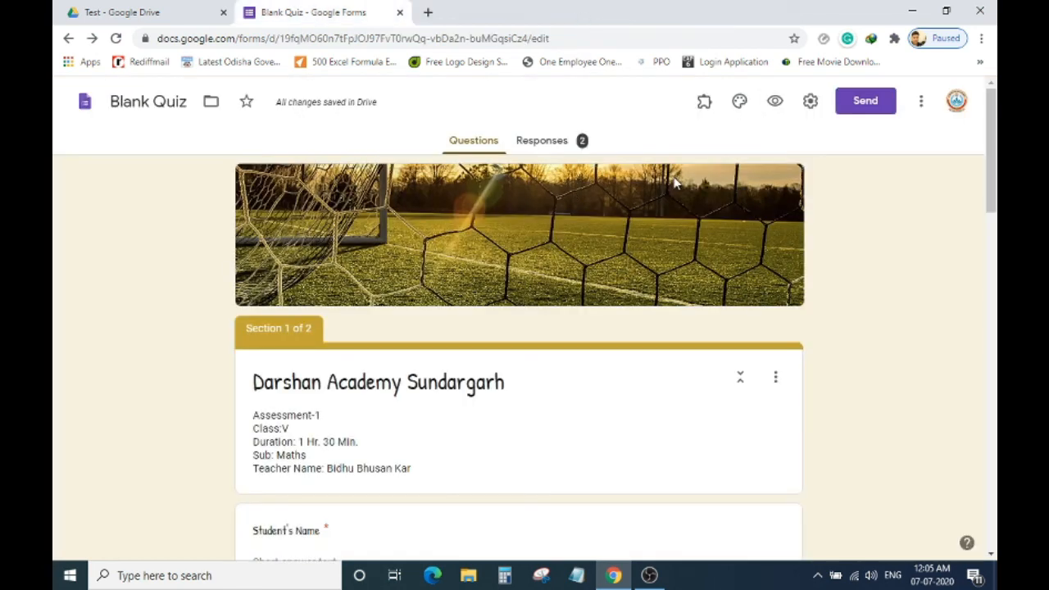
# Open the 2 collected responses and scroll through the summary.
pyautogui.click(554, 151)
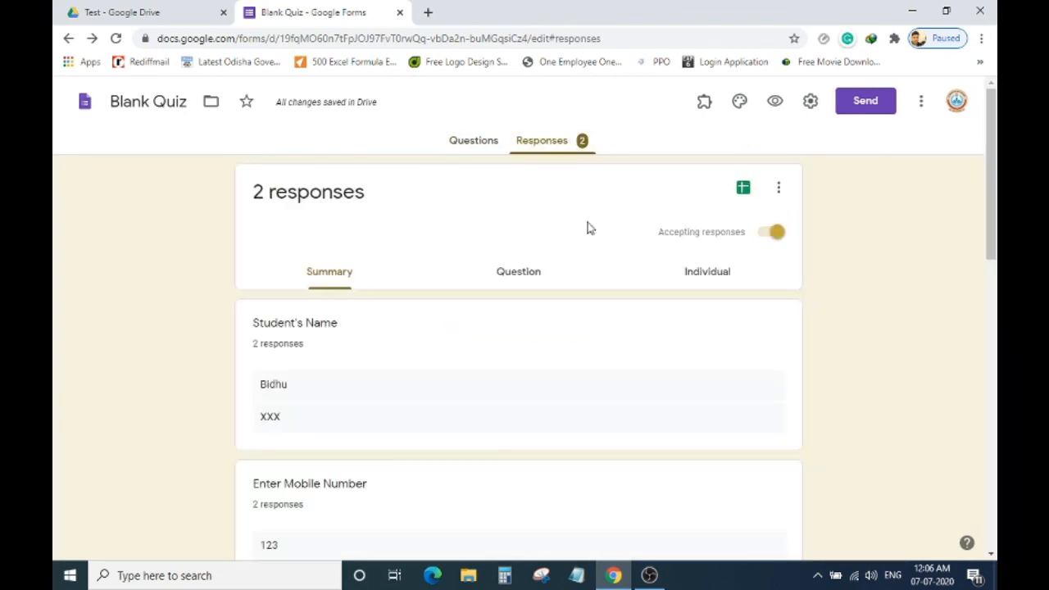
pyautogui.click(514, 283)
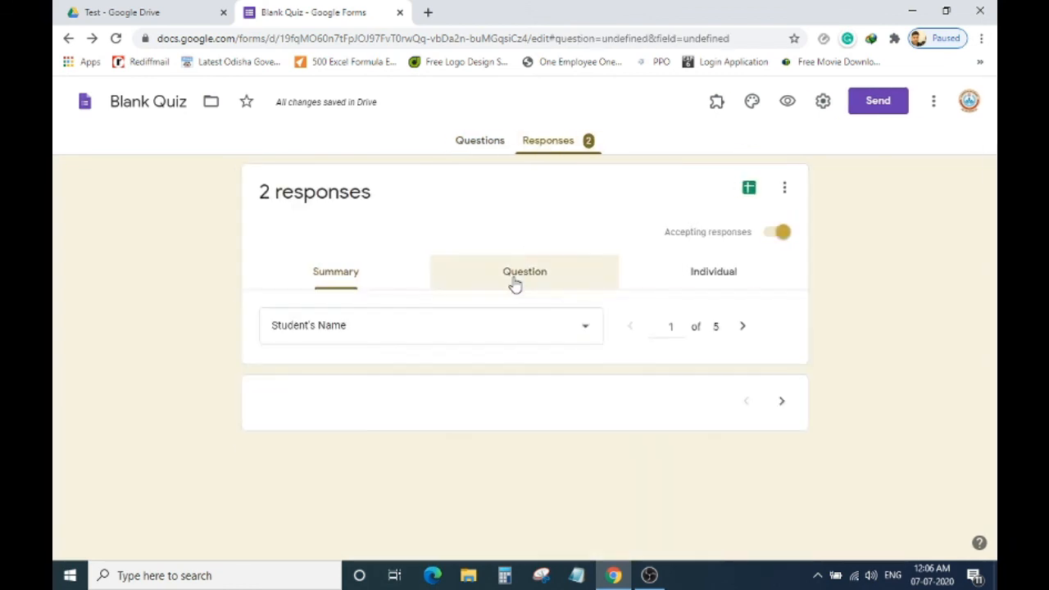
pyautogui.click(340, 272)
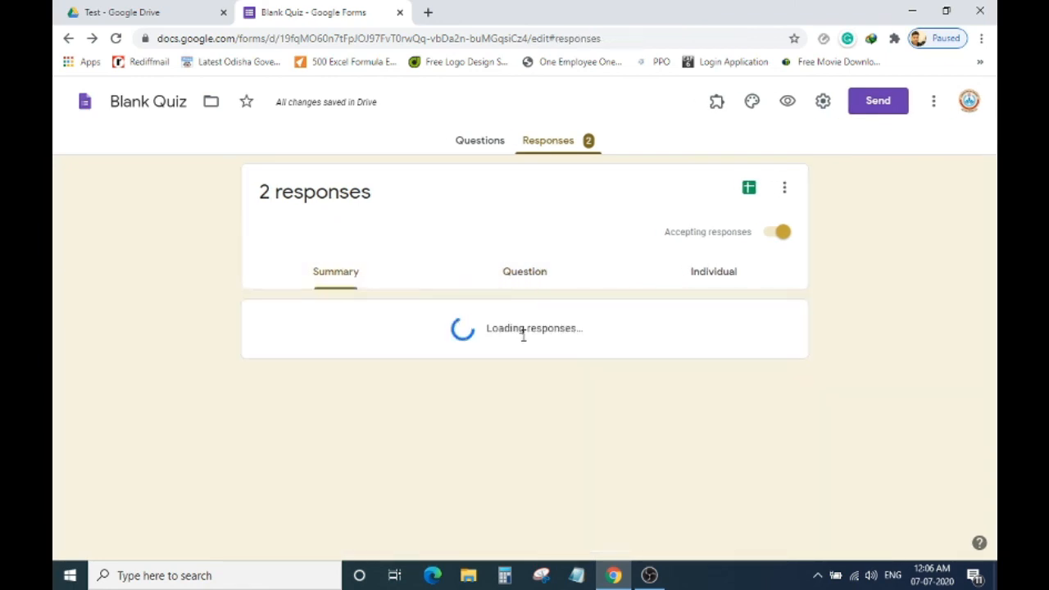
pyautogui.scroll(-2, 492, 345)
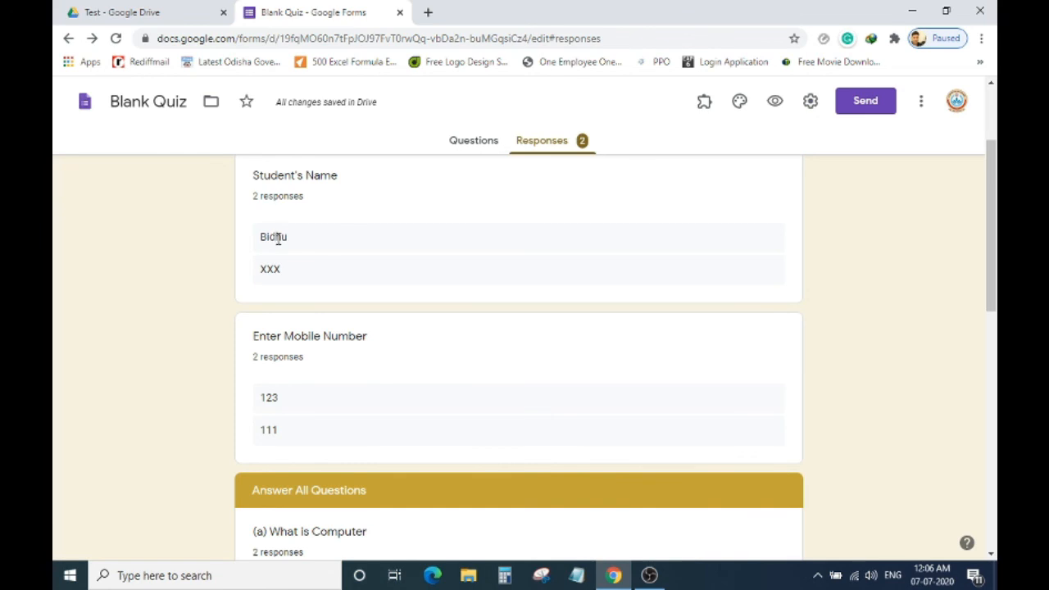
pyautogui.scroll(-1, 342, 328)
pyautogui.scroll(-8, 342, 328)
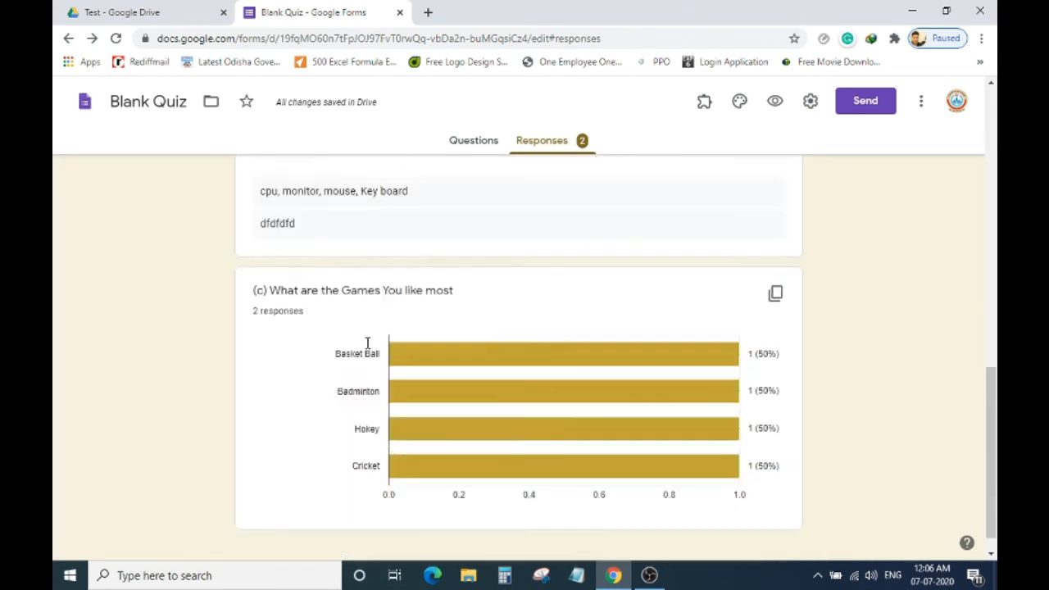
pyautogui.scroll(15, 369, 349)
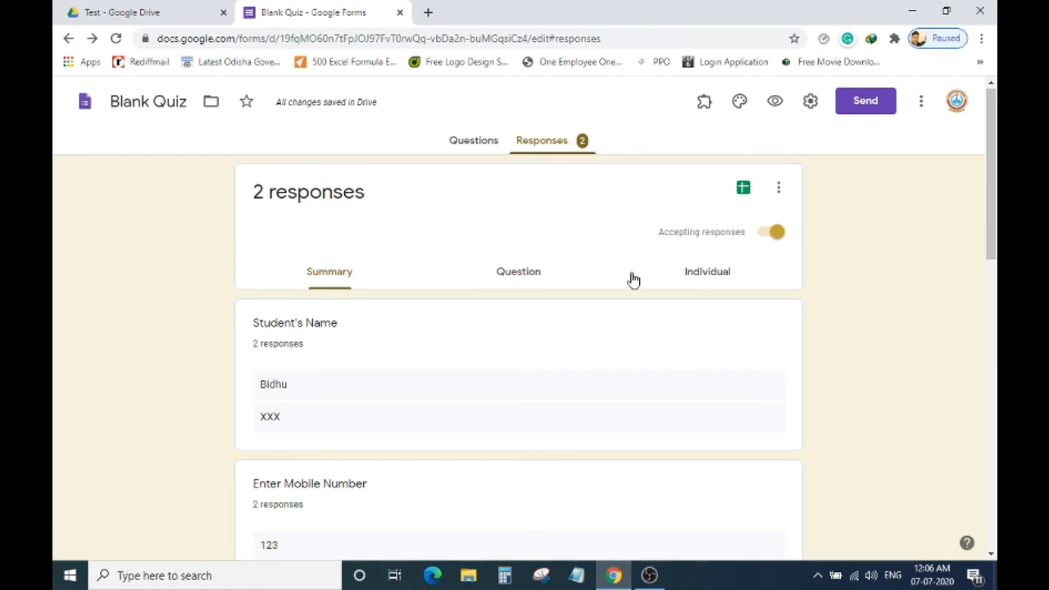
# View answers per question for '(a) What is Computer' and the Games question.
pyautogui.click(594, 277)
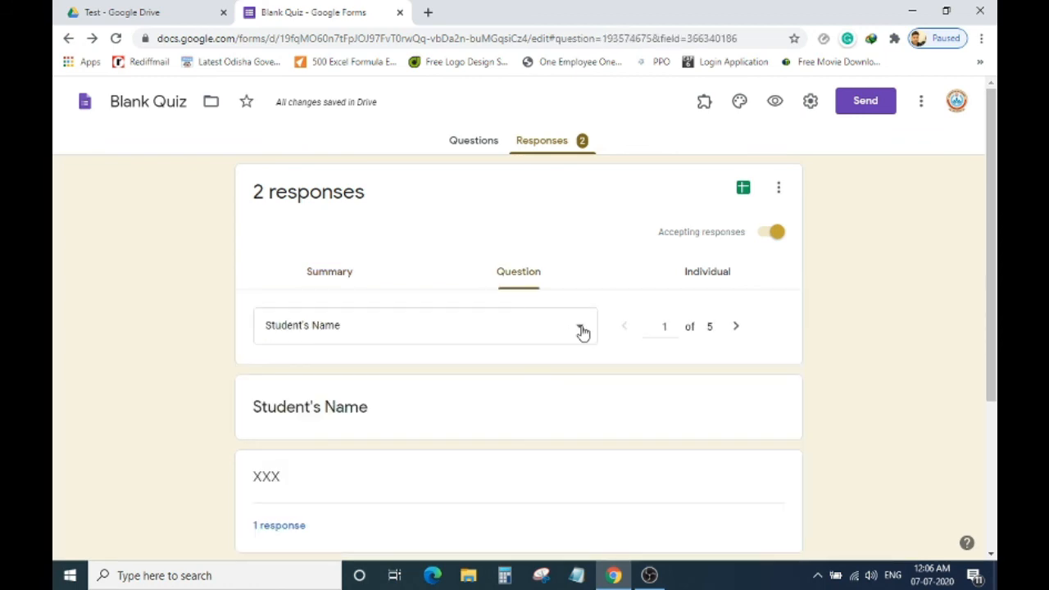
pyautogui.click(583, 329)
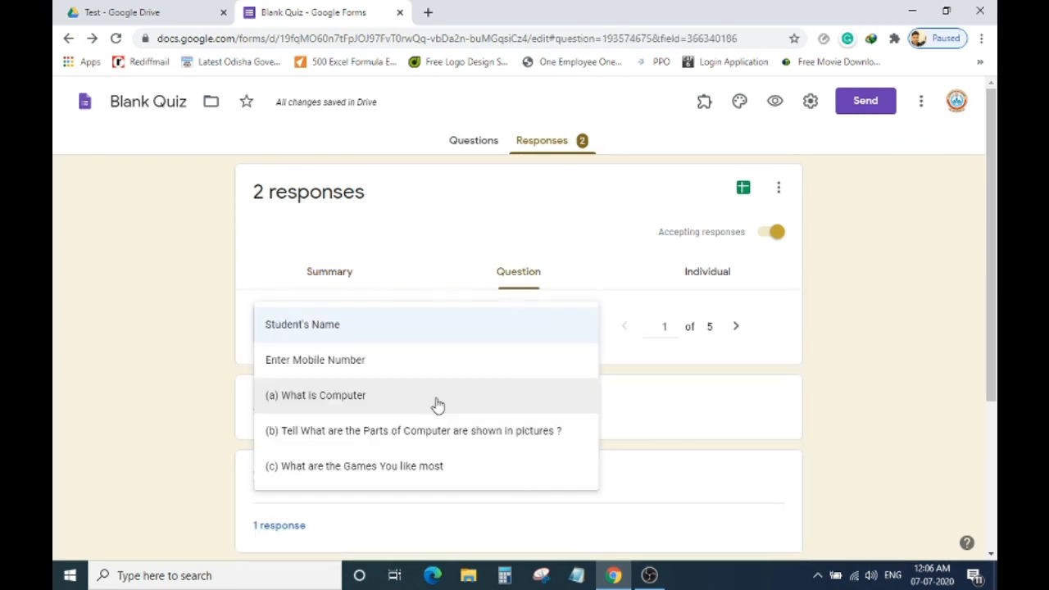
pyautogui.click(438, 405)
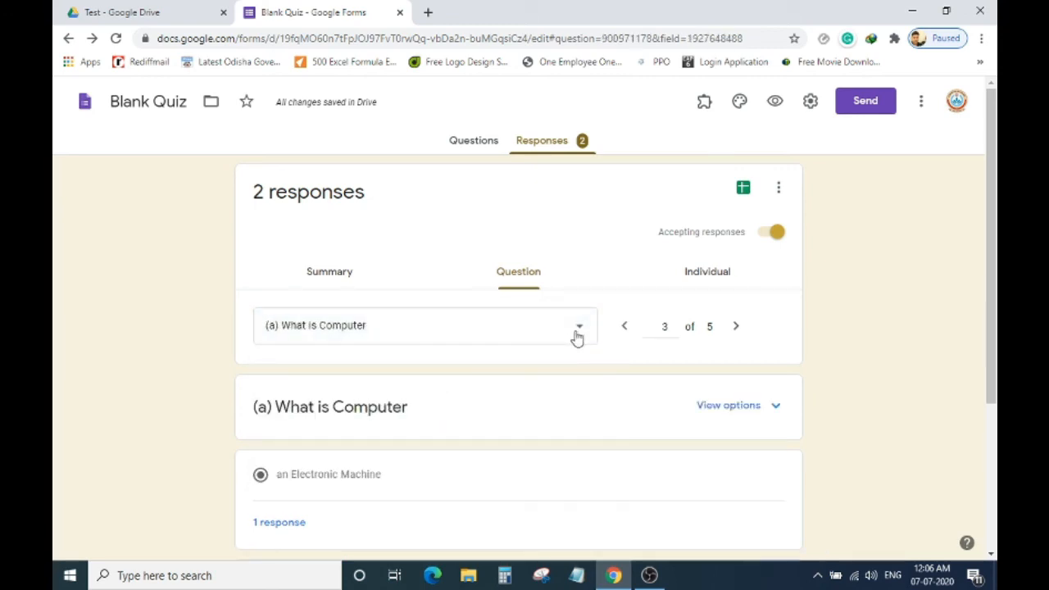
pyautogui.click(579, 334)
pyautogui.click(426, 396)
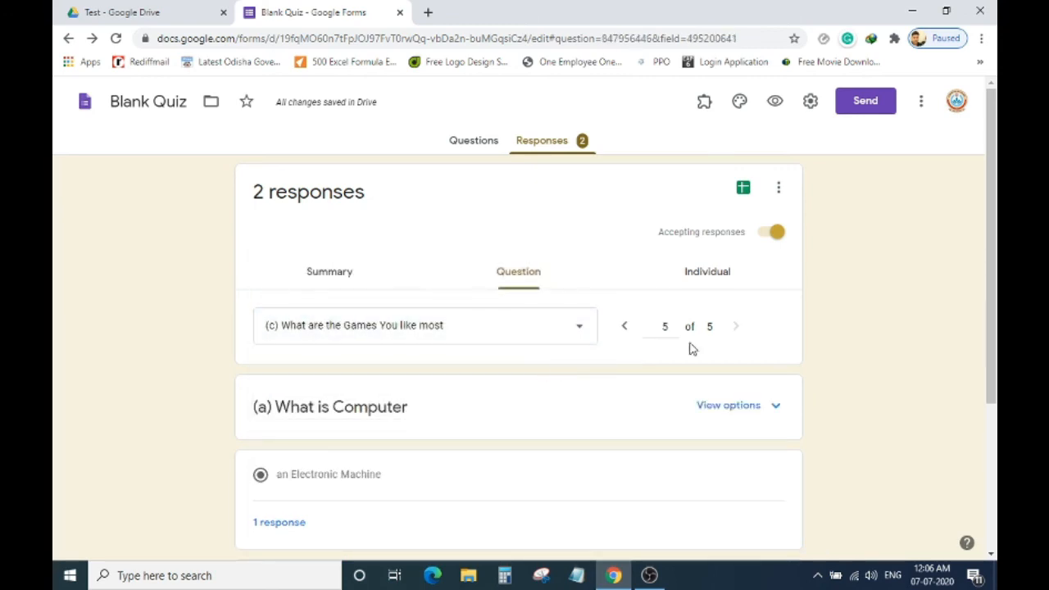
# Switch to the Individual view and scroll through the first submission.
pyautogui.click(710, 279)
pyautogui.scroll(-4, 538, 358)
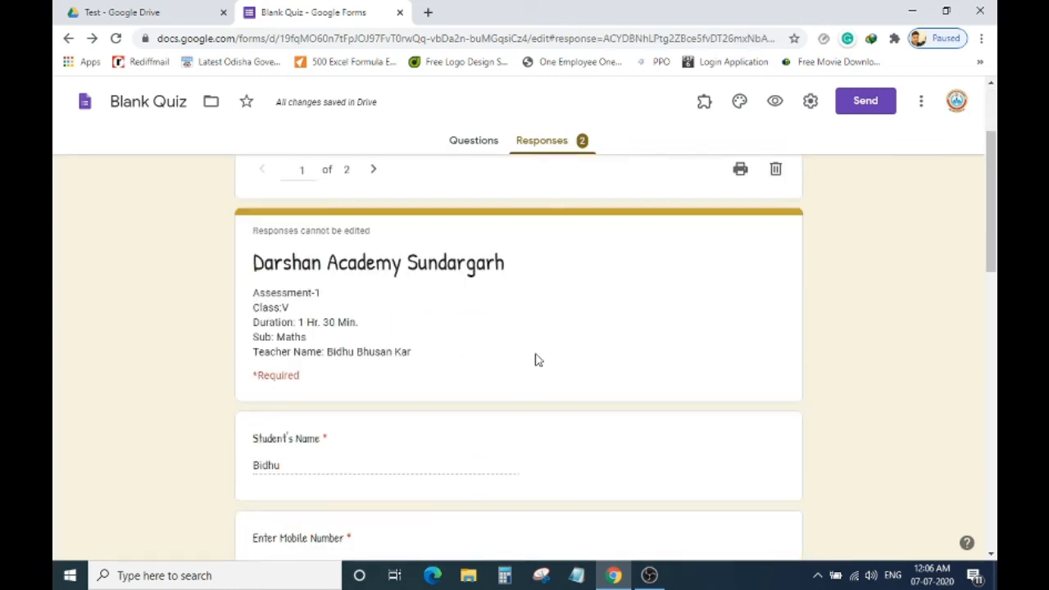
pyautogui.scroll(-3, 537, 359)
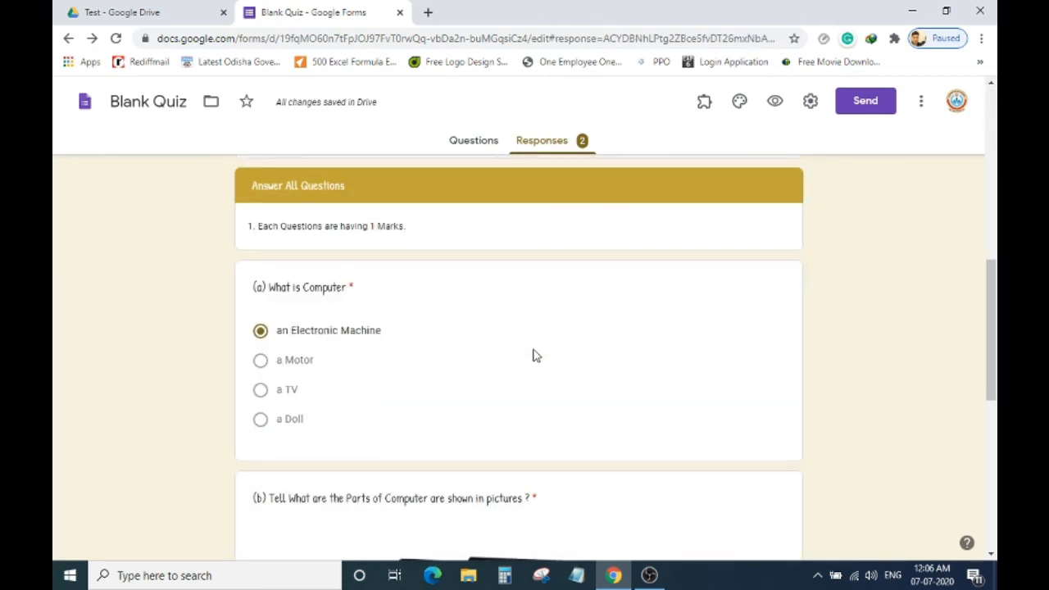
pyautogui.scroll(8, 537, 357)
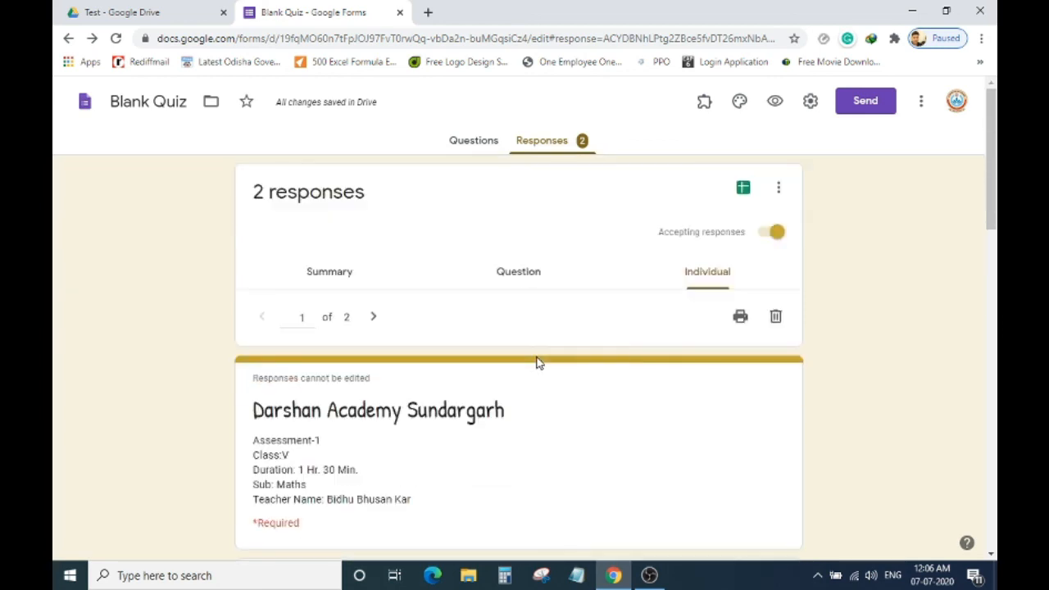
pyautogui.scroll(-2, 540, 361)
pyautogui.scroll(2, 569, 331)
# Delete both individual test responses, confirming each deletion, leaving 0 responses.
pyautogui.click(776, 318)
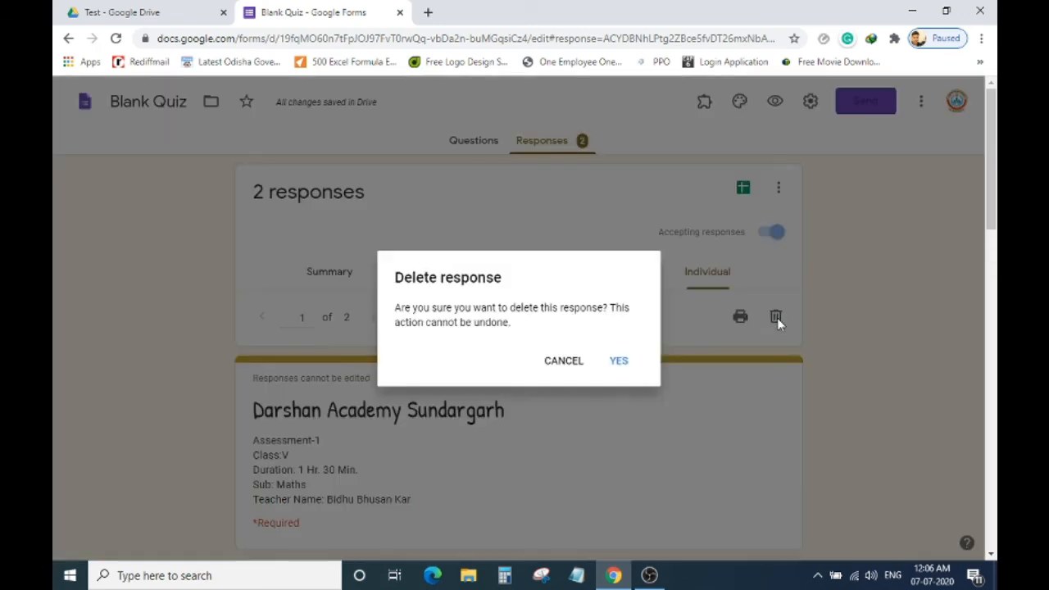
pyautogui.click(613, 357)
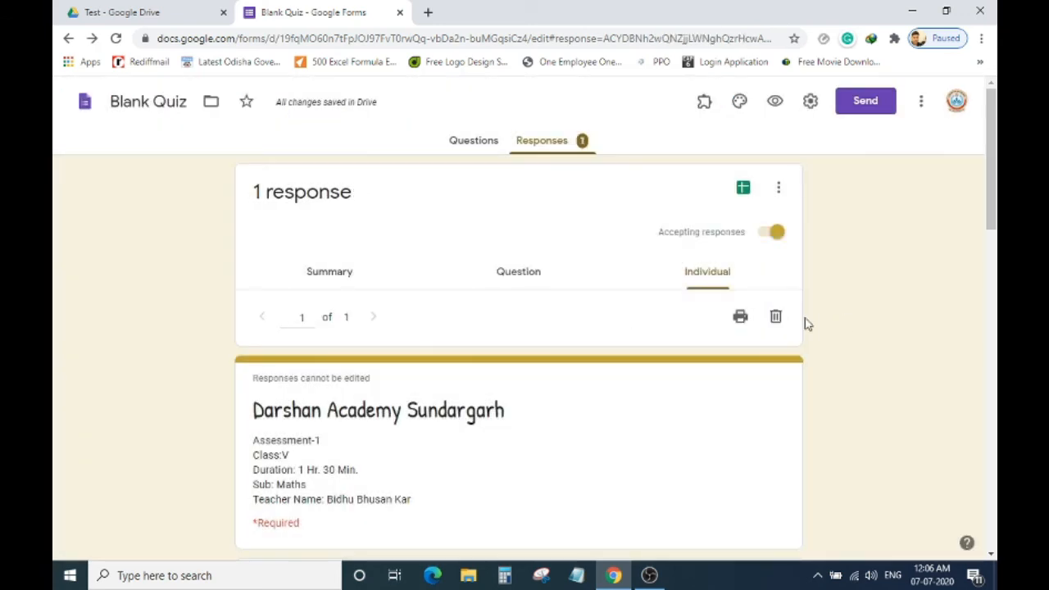
pyautogui.click(777, 318)
pyautogui.click(619, 362)
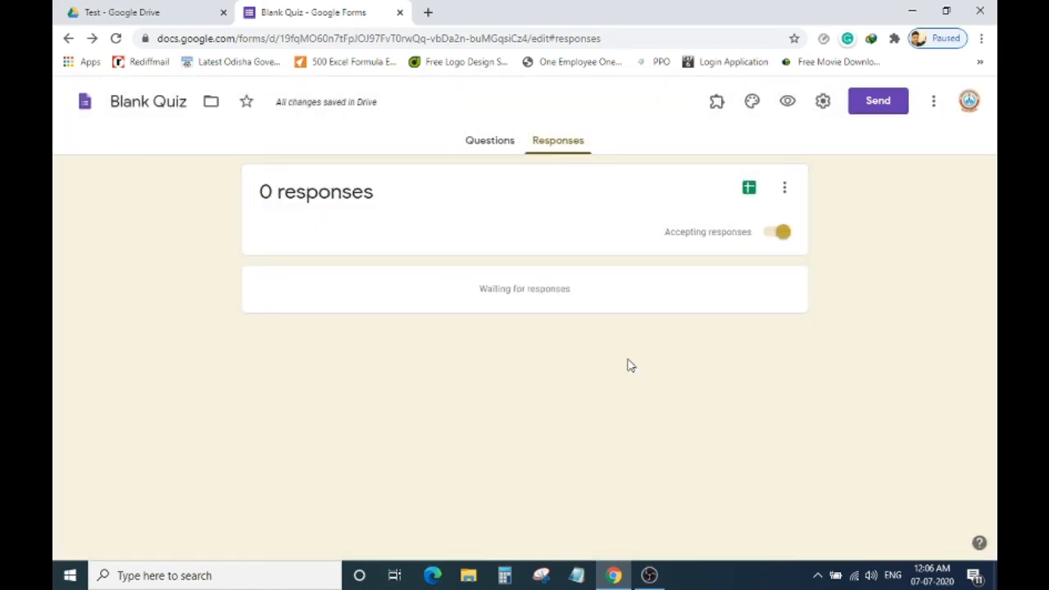
# Return to the Blank Quiz questions editor and scroll through the questions.
pyautogui.click(495, 154)
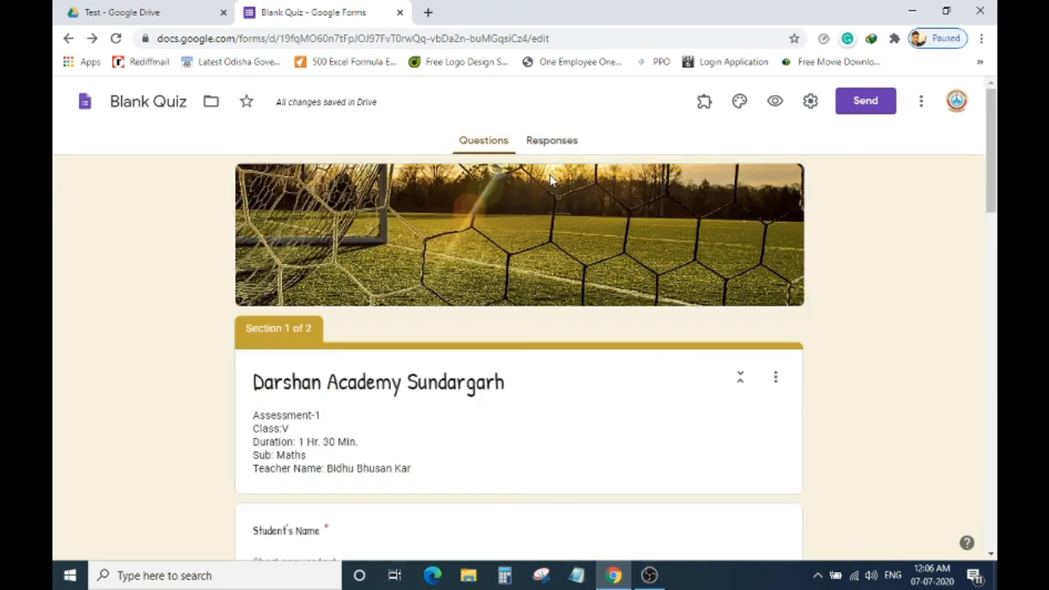
pyautogui.scroll(-5, 737, 287)
pyautogui.scroll(-2, 764, 300)
pyautogui.scroll(7, 764, 303)
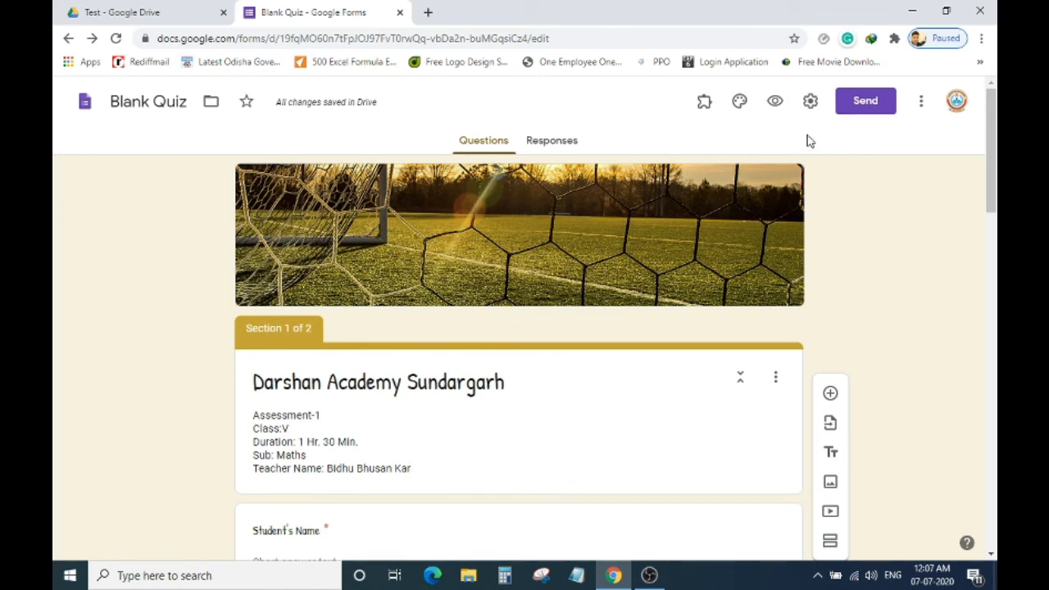
pyautogui.click(775, 104)
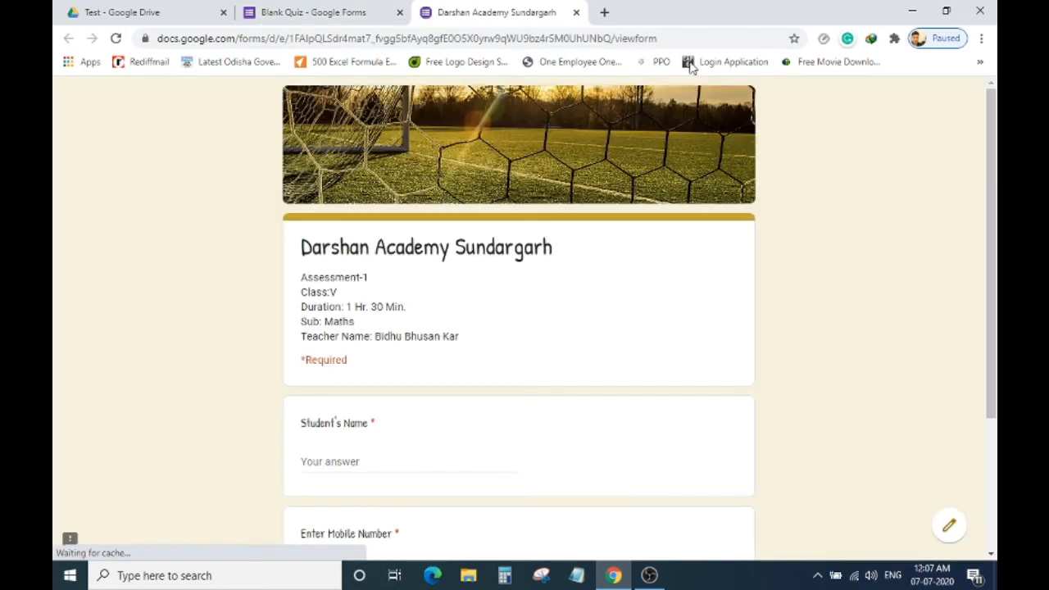
pyautogui.click(616, 38)
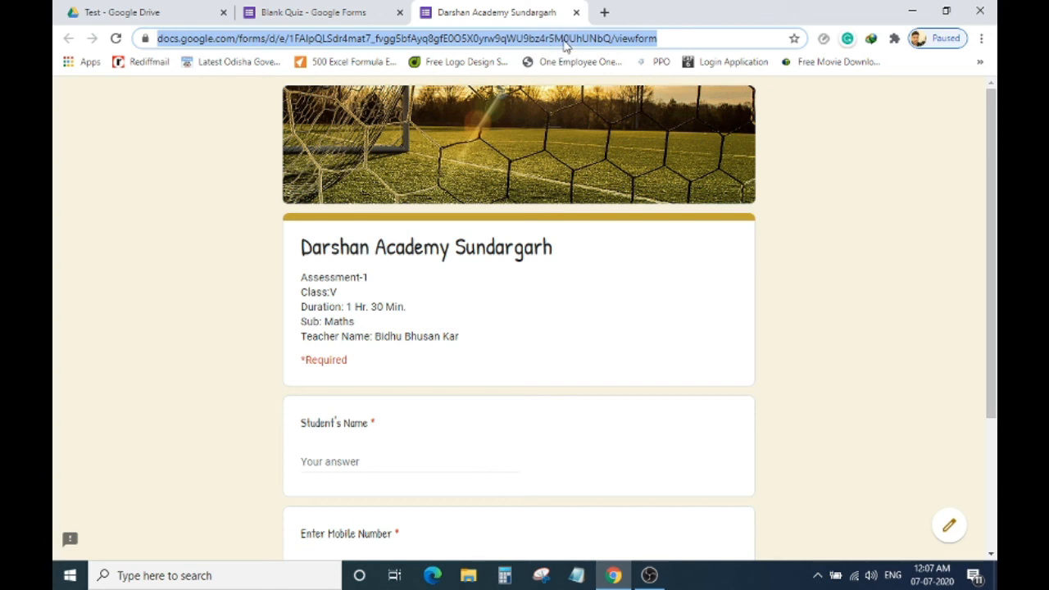
pyautogui.scroll(-3, 836, 188)
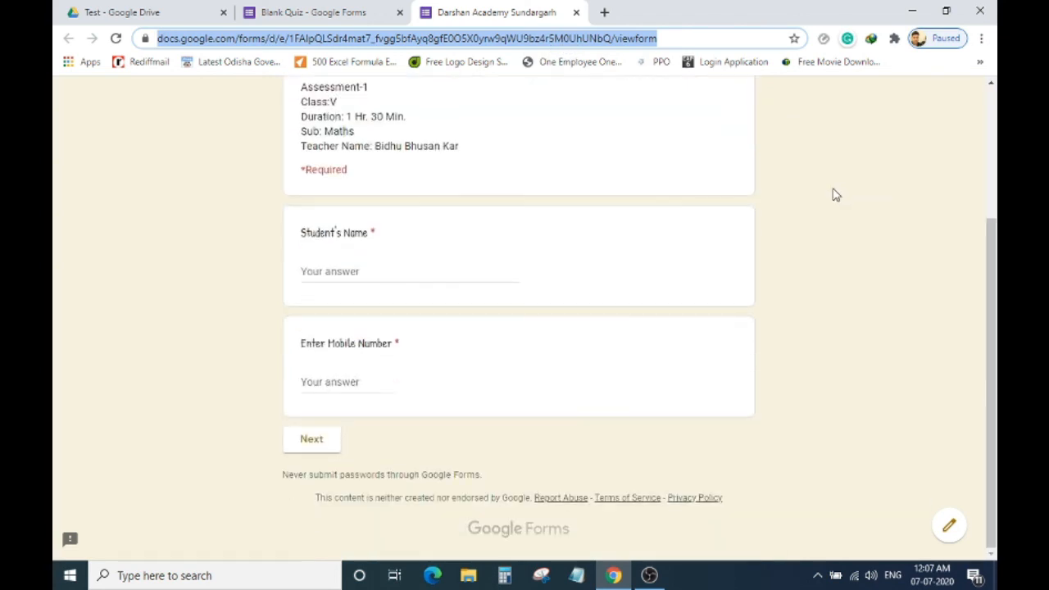
pyautogui.scroll(3, 830, 191)
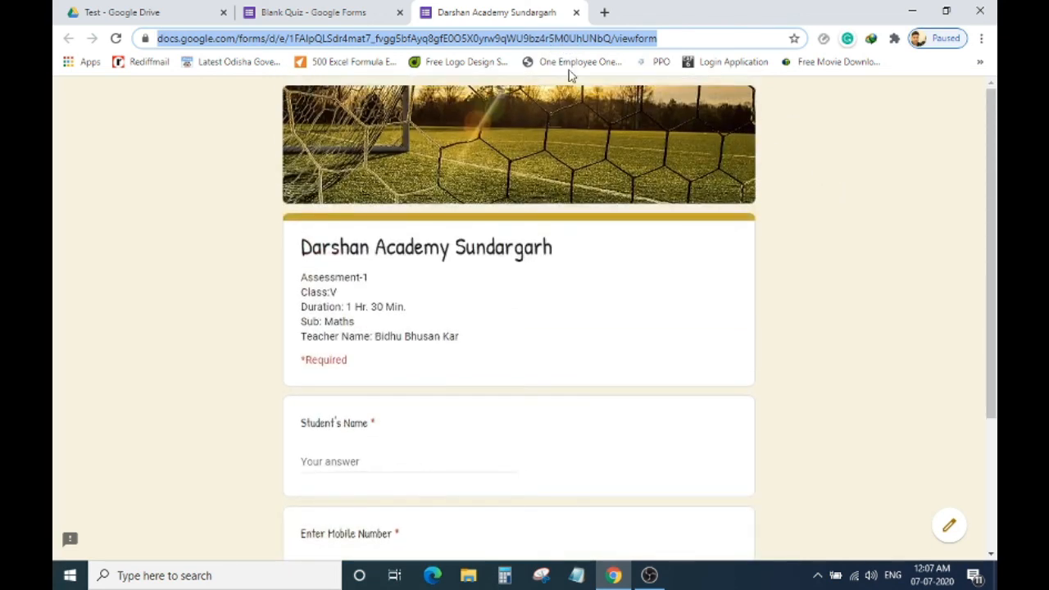
pyautogui.click(577, 14)
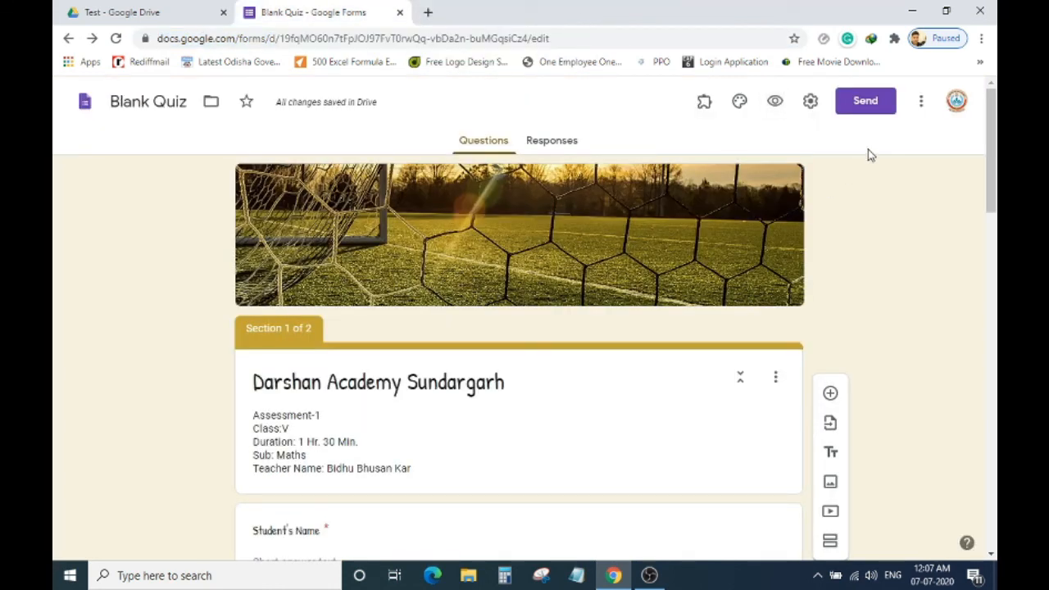
pyautogui.click(921, 102)
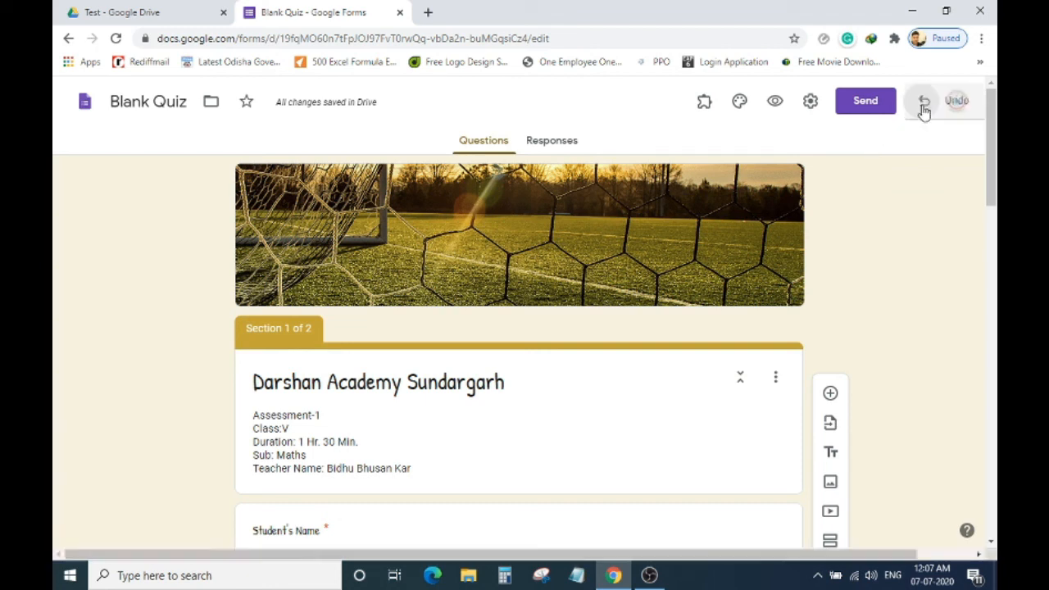
pyautogui.click(763, 141)
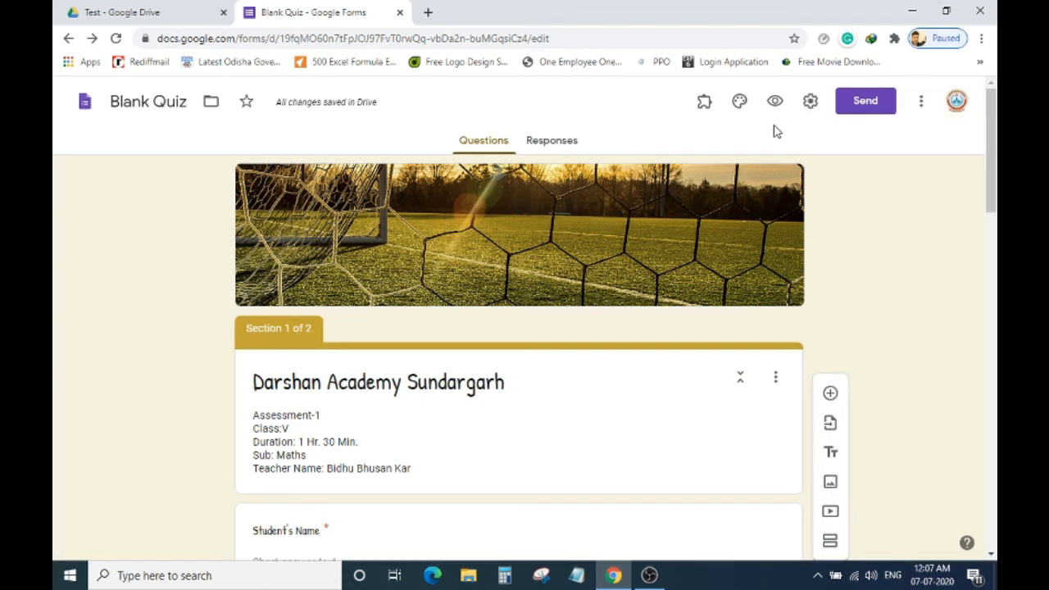
pyautogui.click(810, 103)
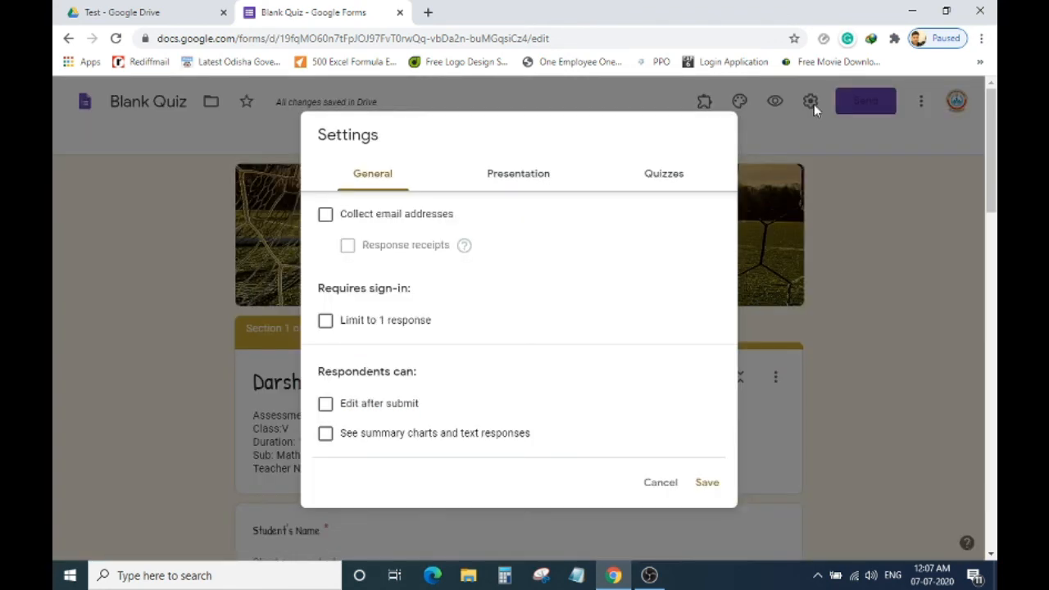
pyautogui.click(660, 482)
pyautogui.scroll(-3, 835, 309)
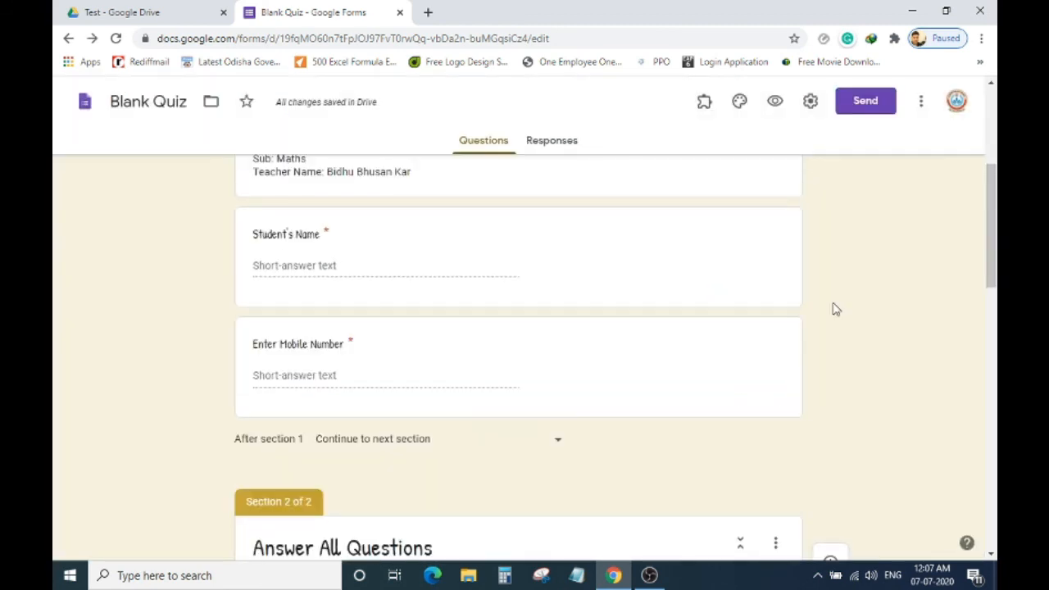
pyautogui.scroll(3, 872, 258)
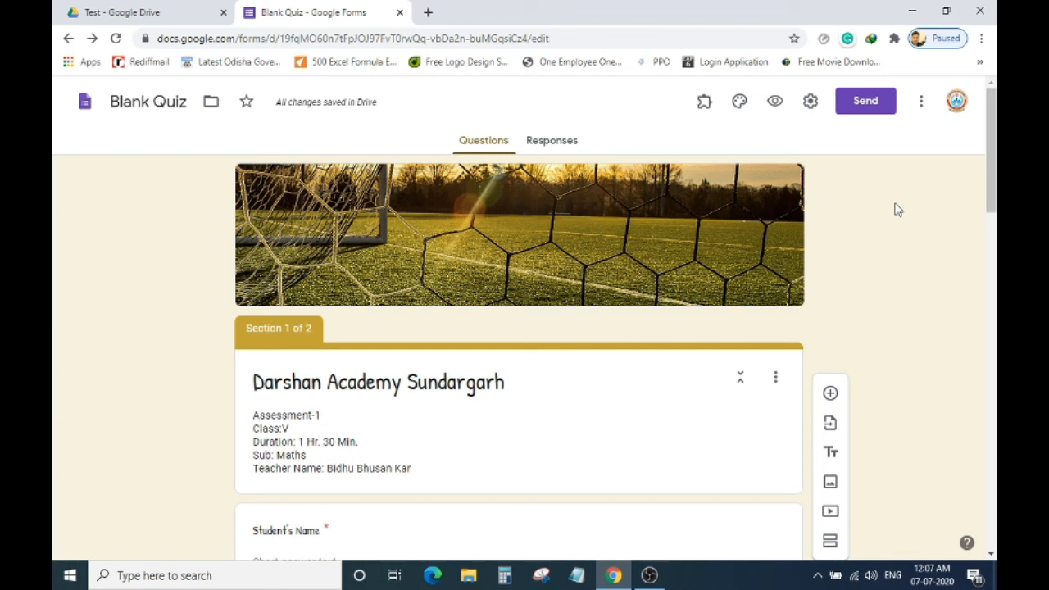
pyautogui.scroll(-10, 913, 276)
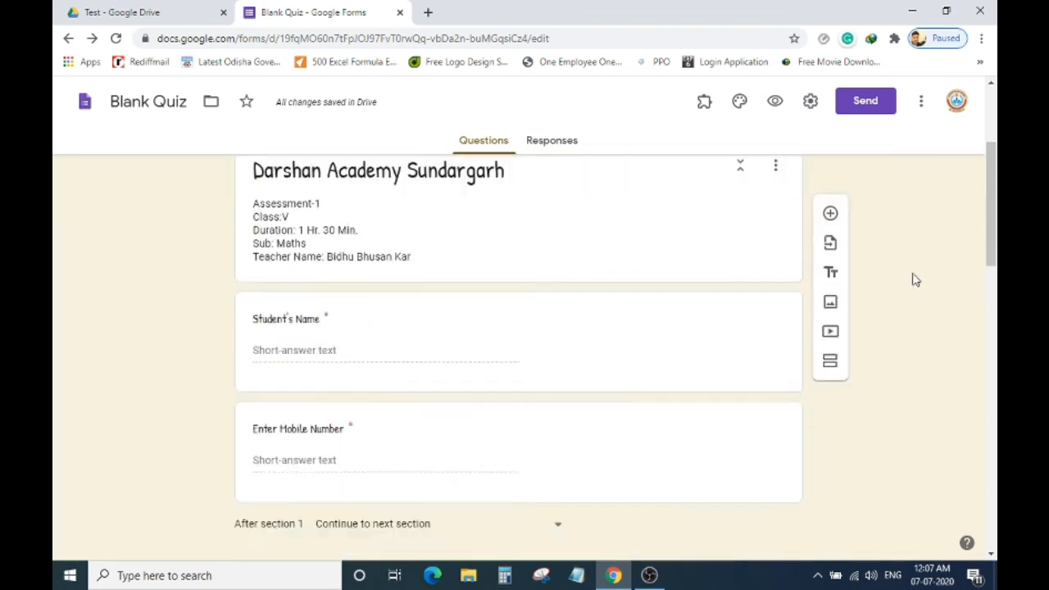
pyautogui.scroll(-5, 902, 271)
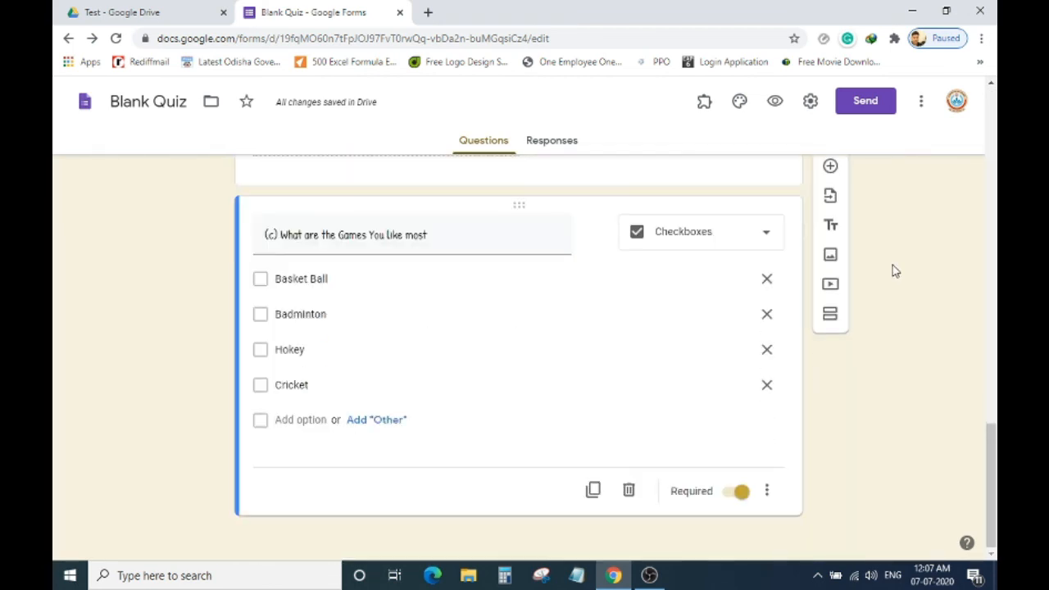
pyautogui.scroll(15, 893, 265)
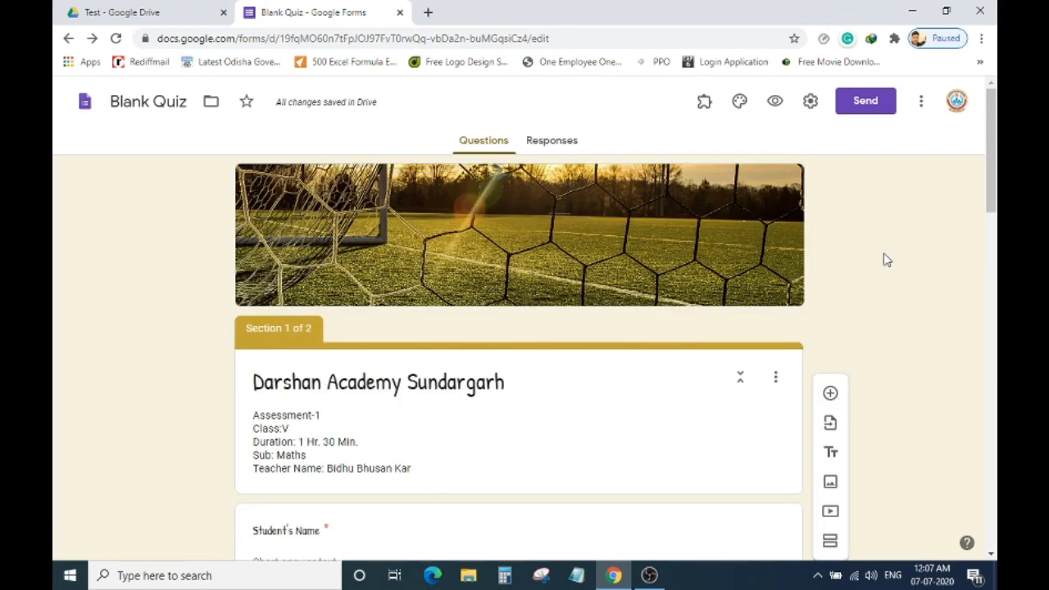